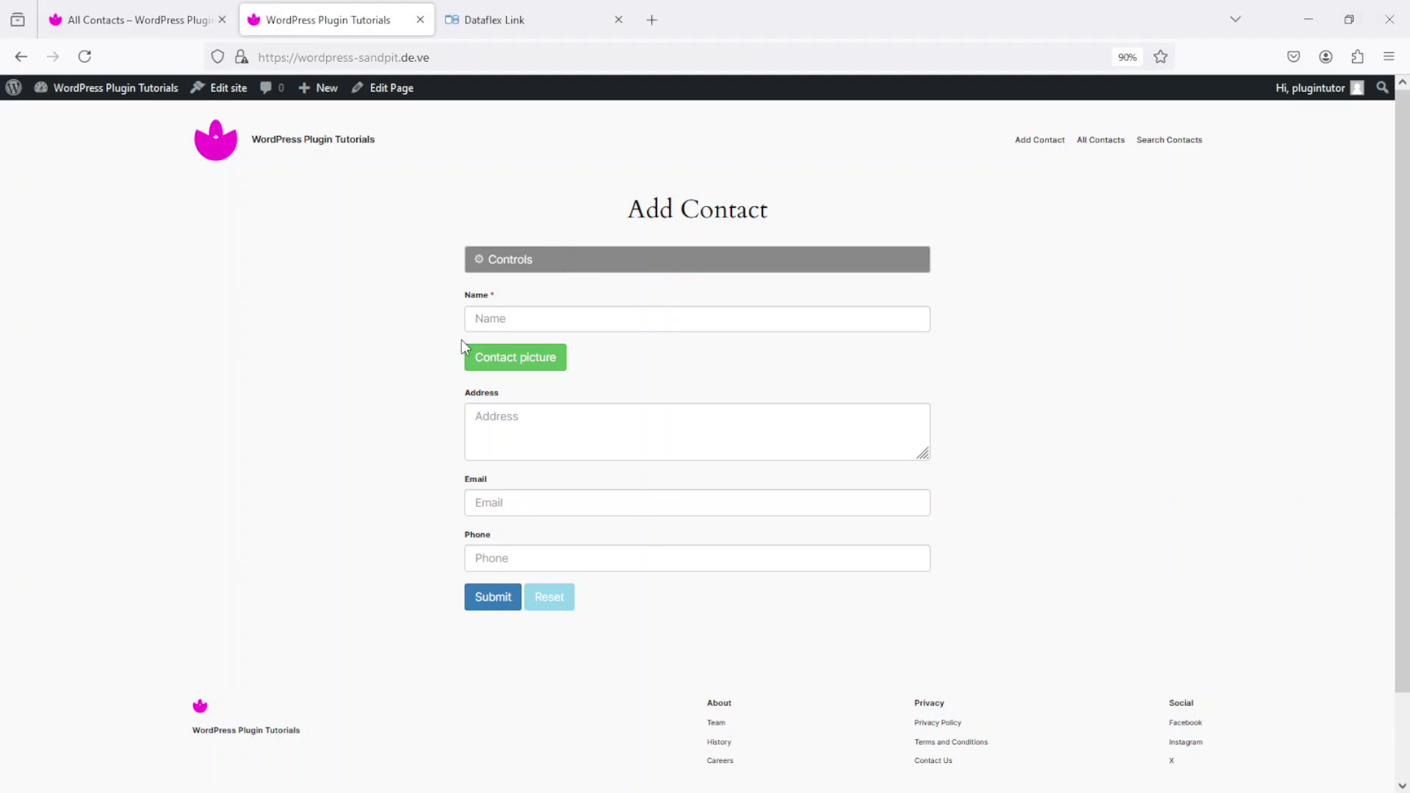
- Open the list of all existing pages in the site's admin area
click(136, 20)
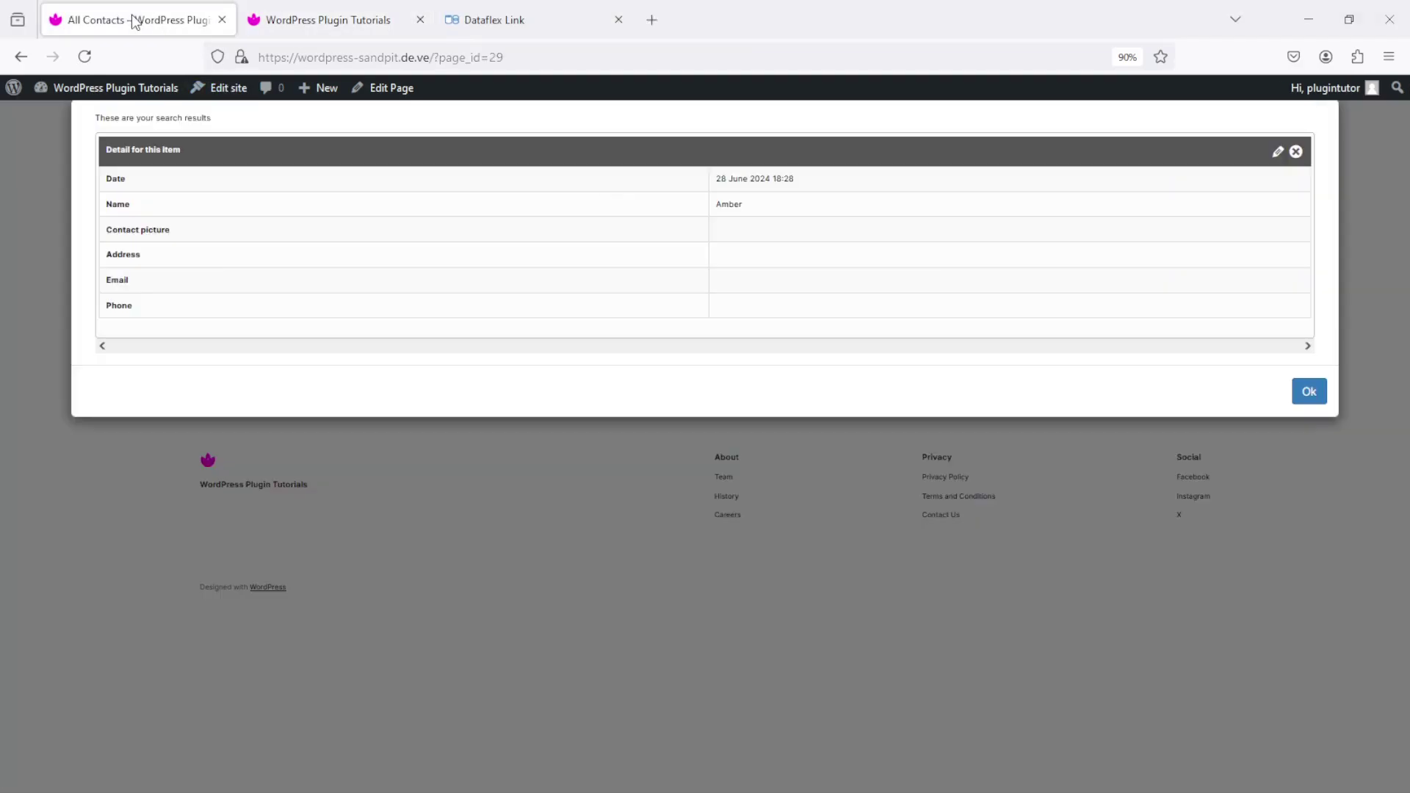
click(96, 88)
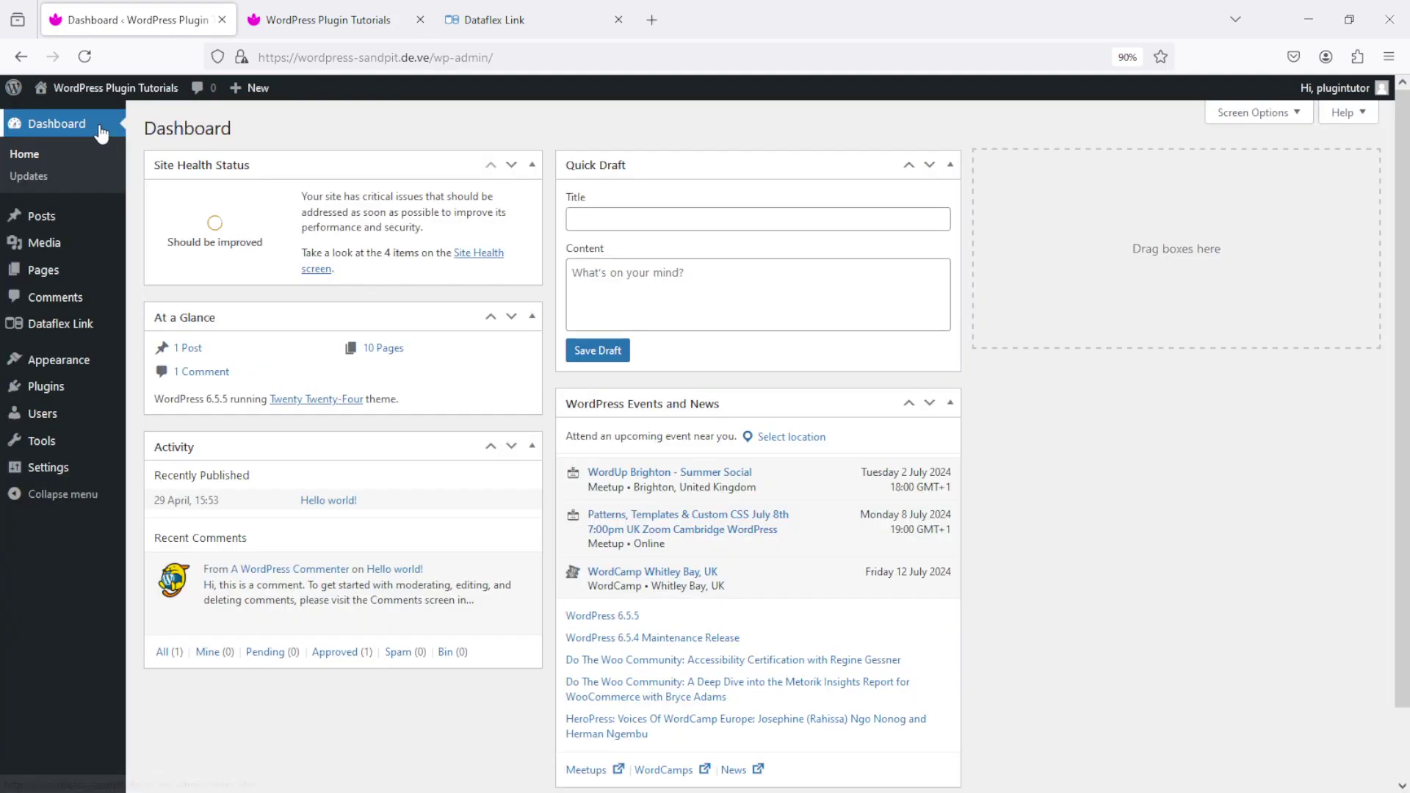
click(51, 279)
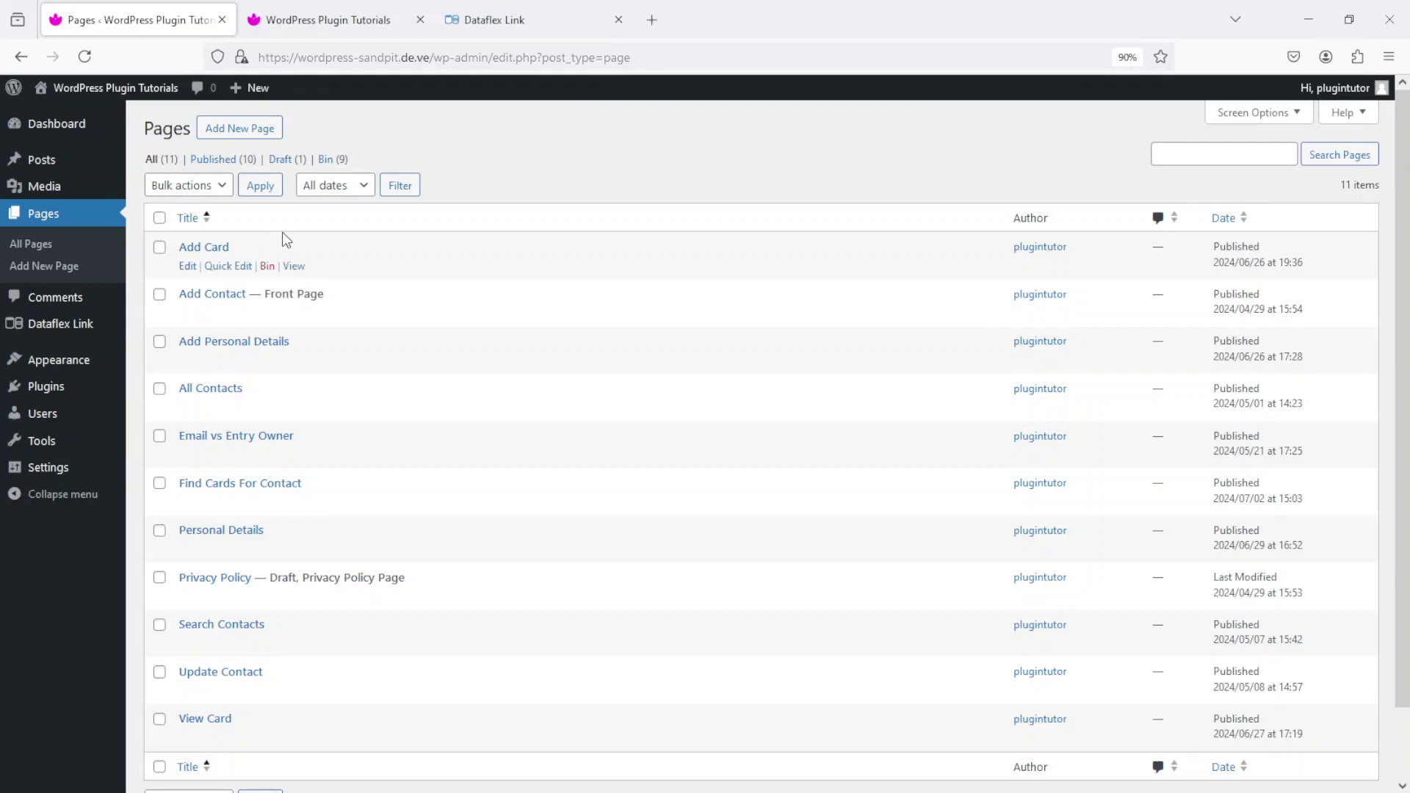
- View the site's All Contacts, Search Contacts and Add Contact pages
click(343, 11)
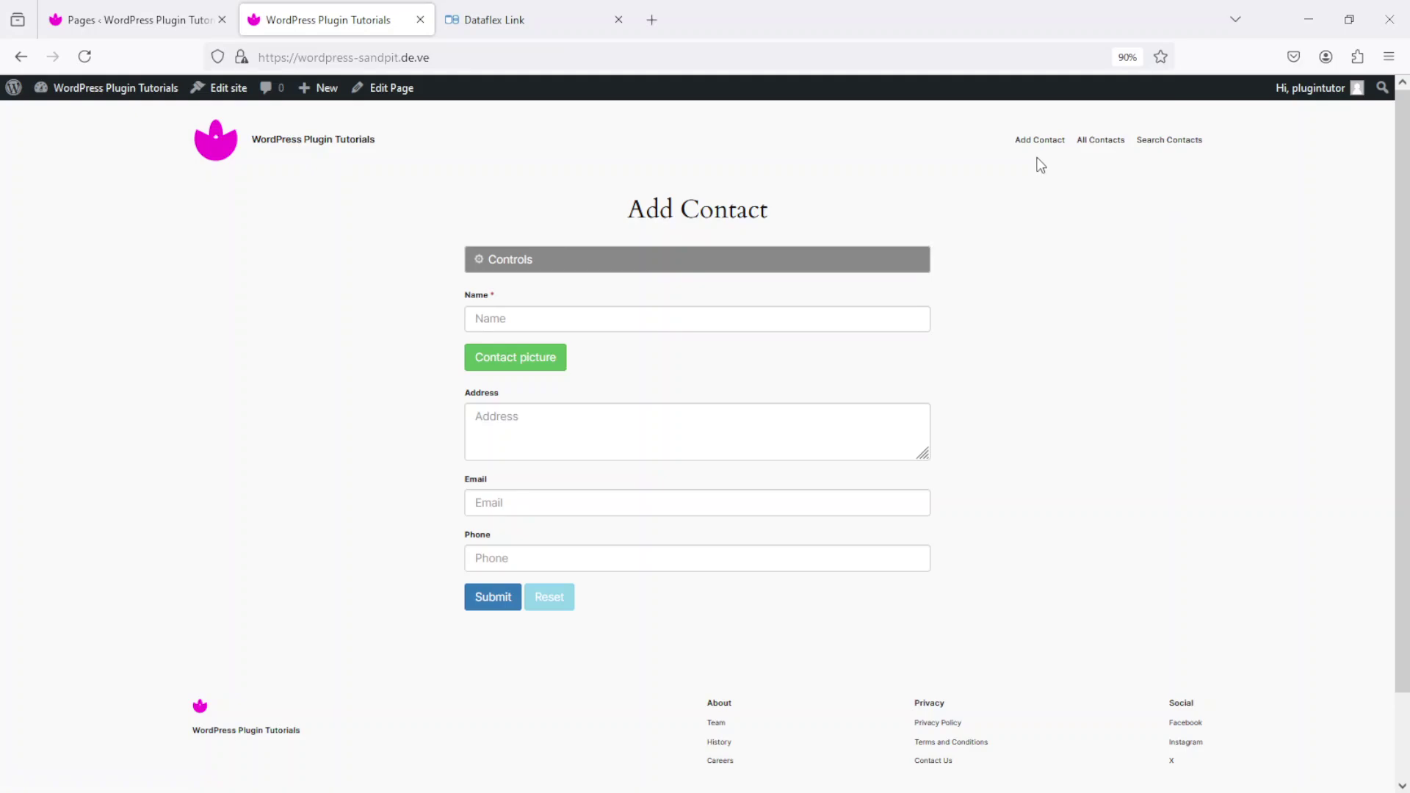
click(1100, 141)
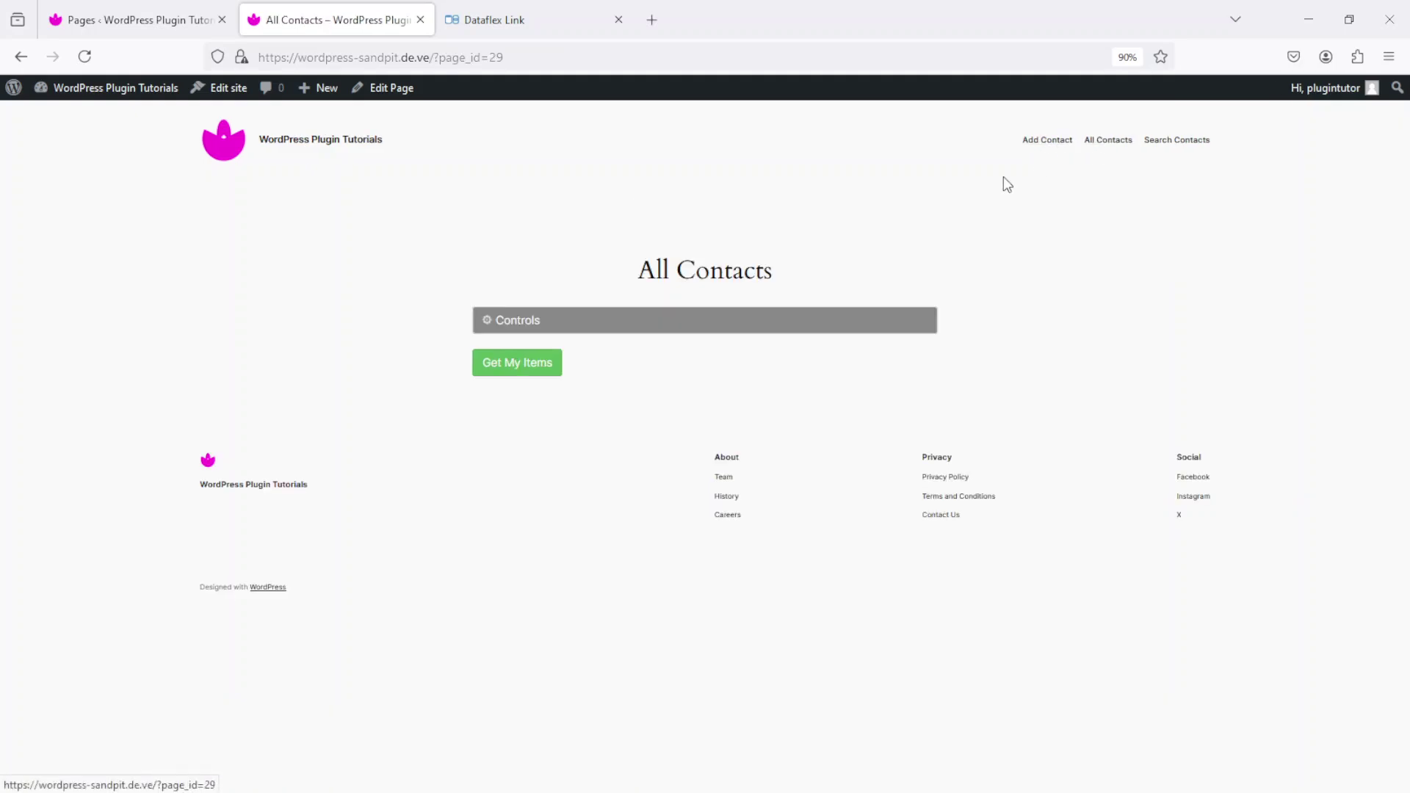
click(1193, 147)
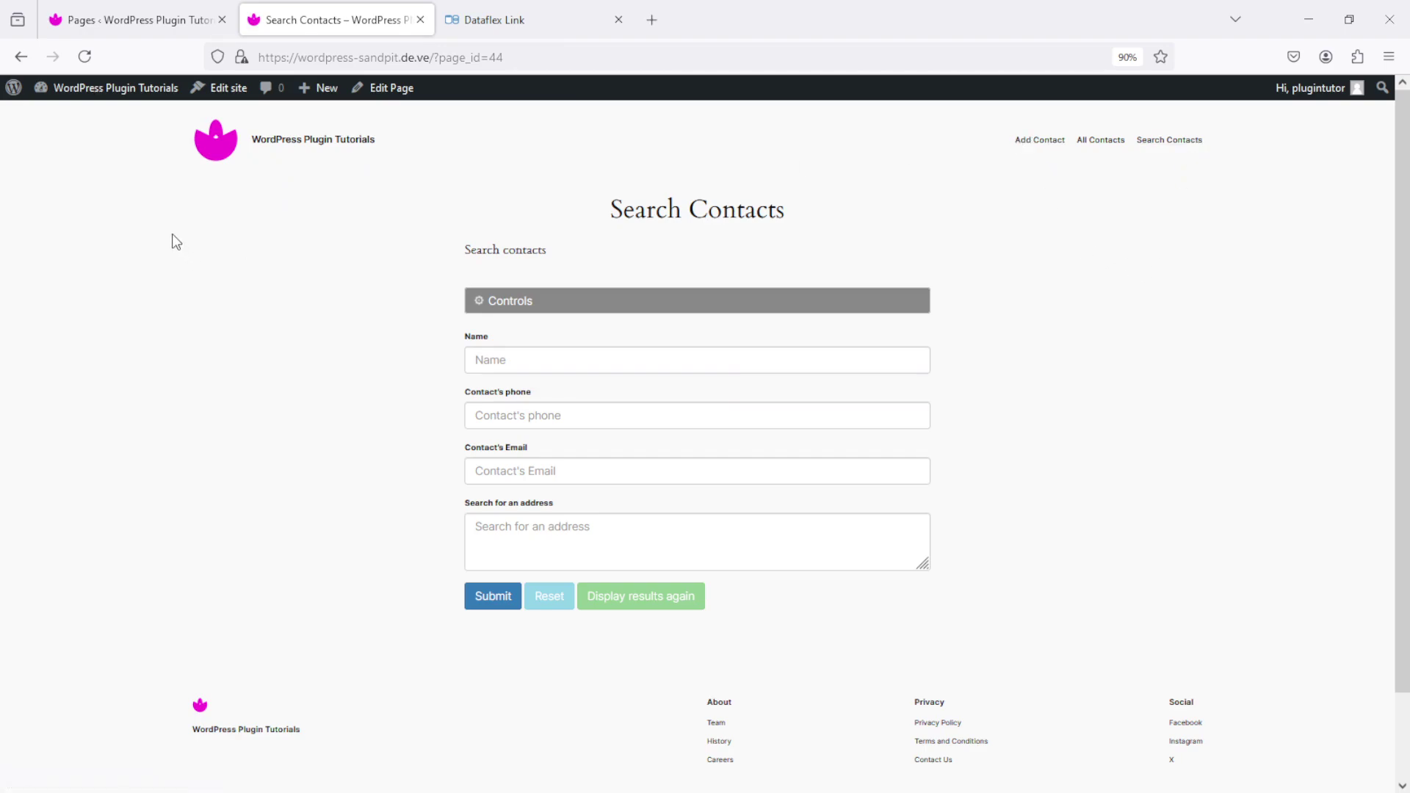
mouse_move(90, 93)
click(1034, 141)
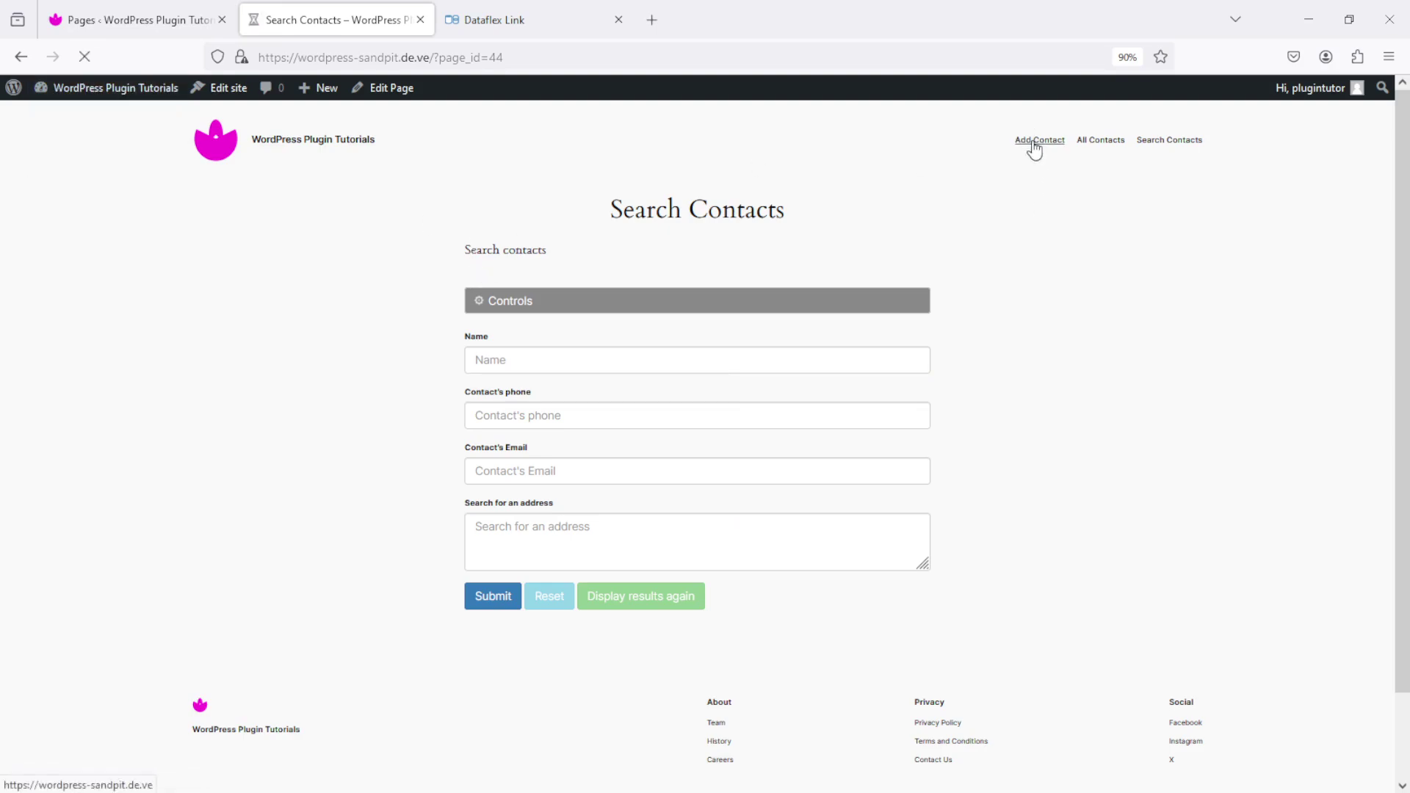
- Start setting up a new Dataflex Link database from the site's admin area and dismiss the introductory instructions
click(81, 94)
mouse_move(53, 328)
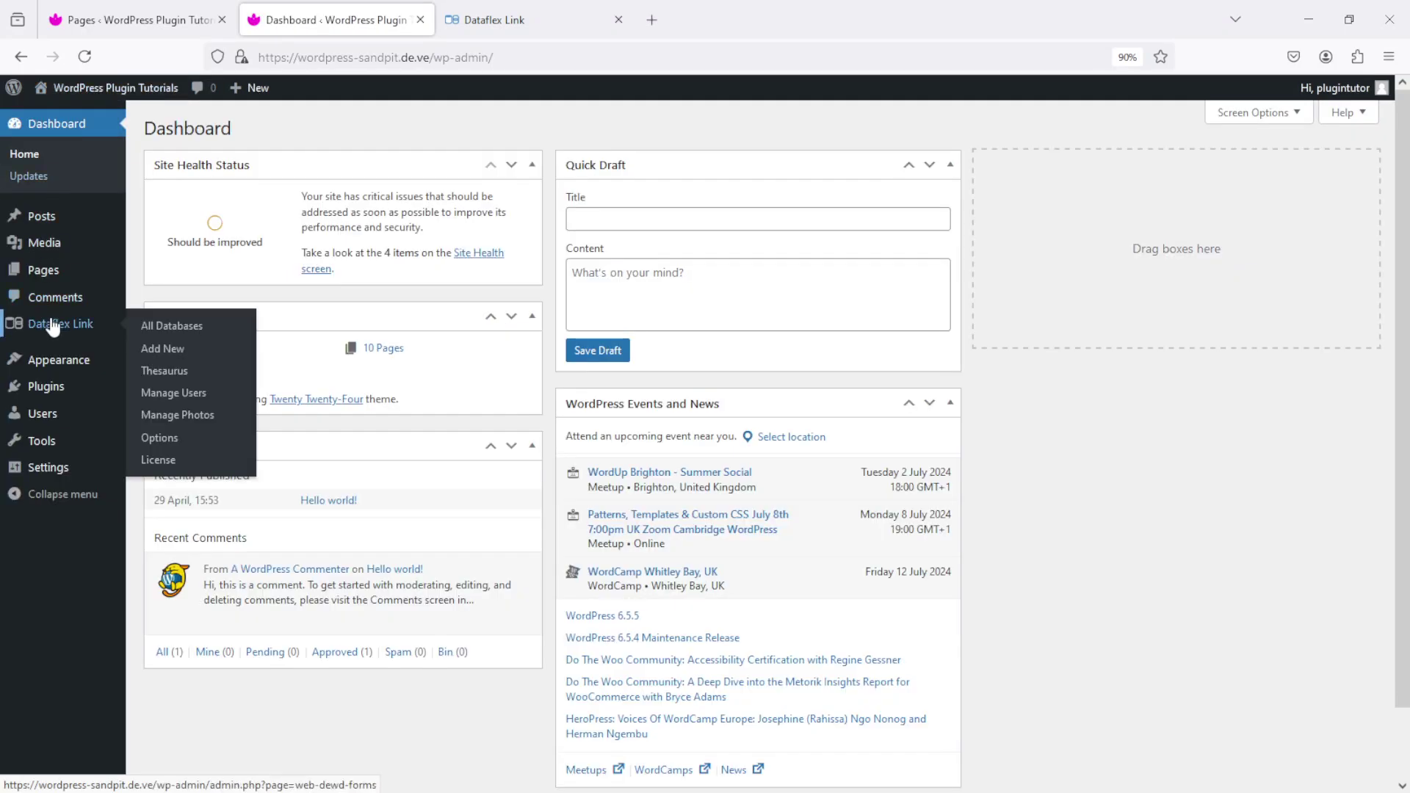
click(176, 355)
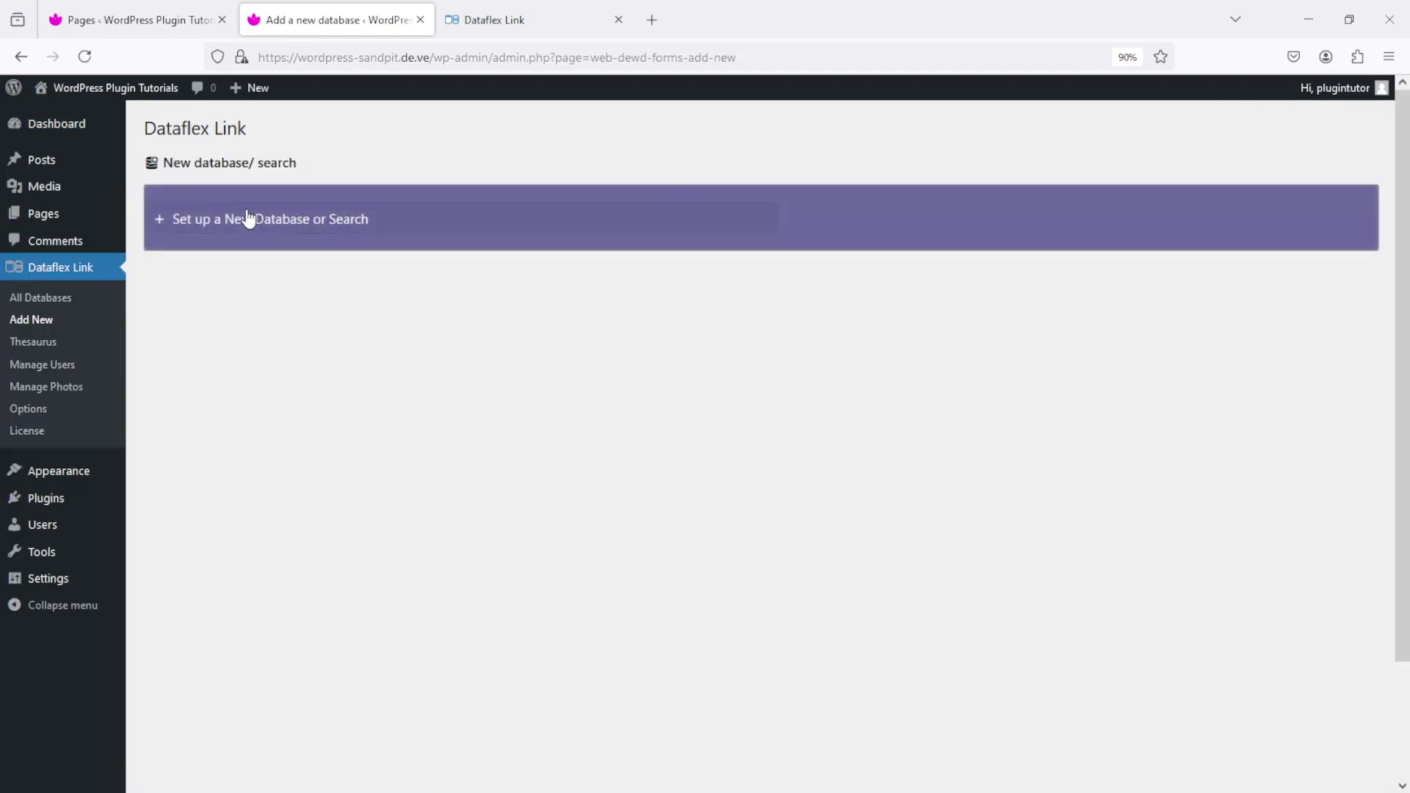
click(247, 218)
click(226, 270)
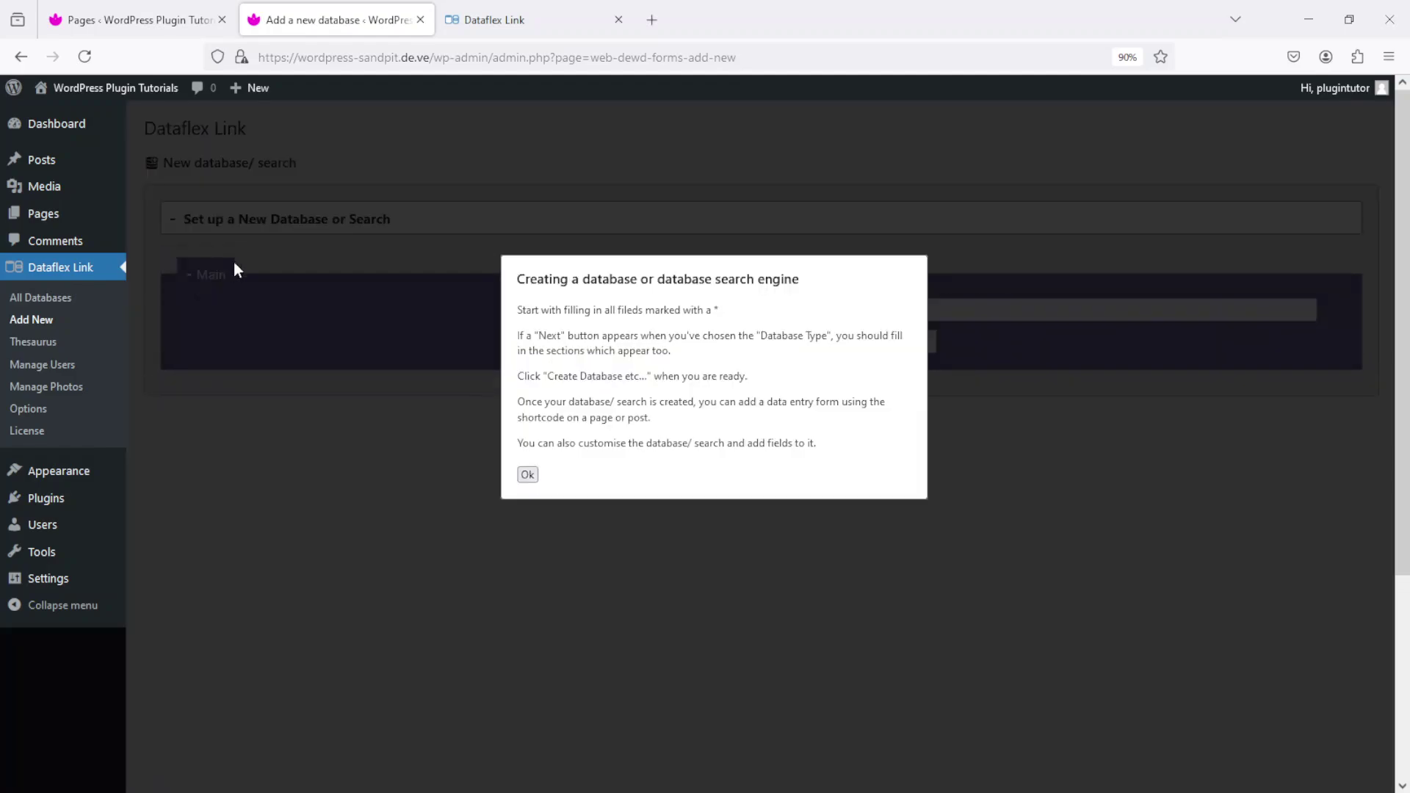
click(527, 476)
- Name the new database Personal Details, choose Database as its type, and continue to the search permission settings
click(711, 355)
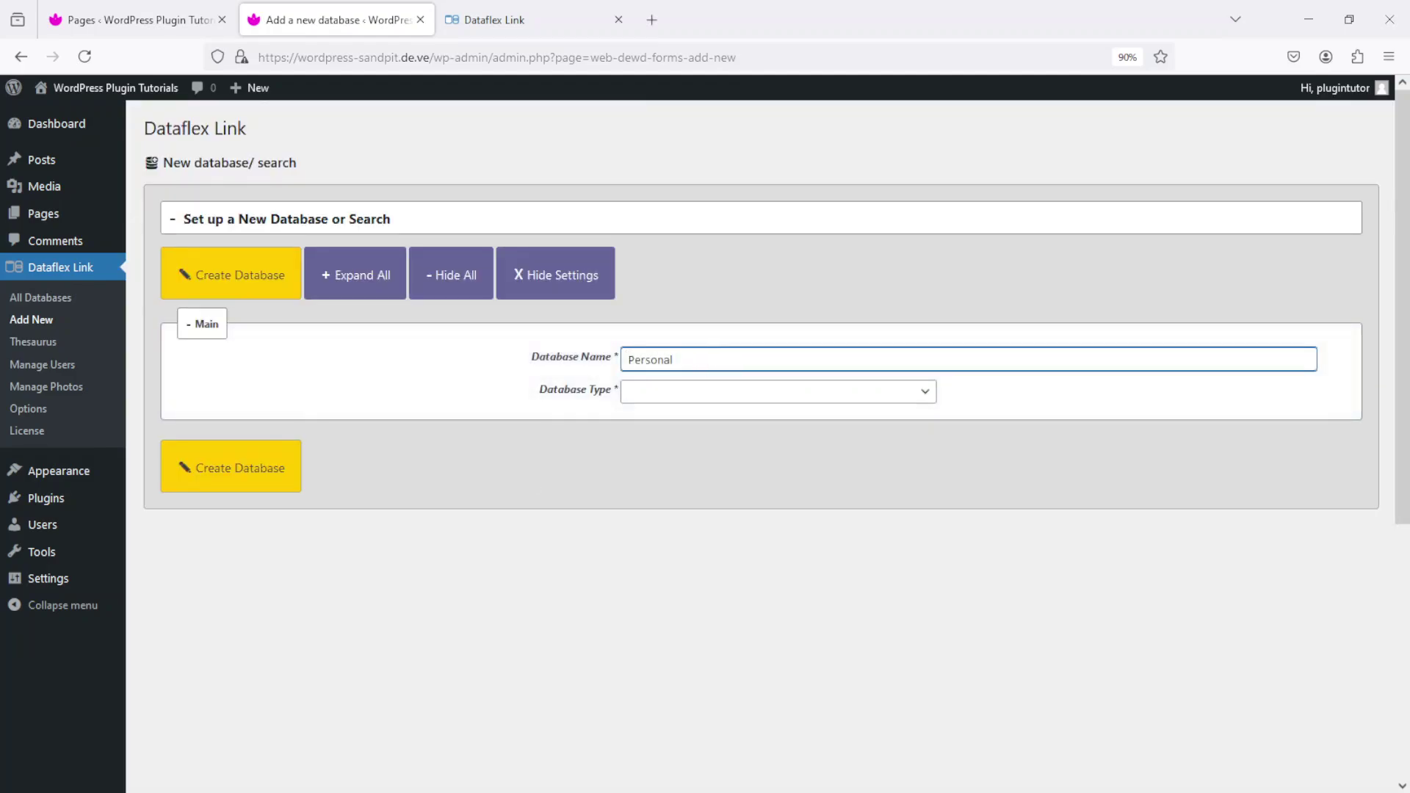
click(718, 401)
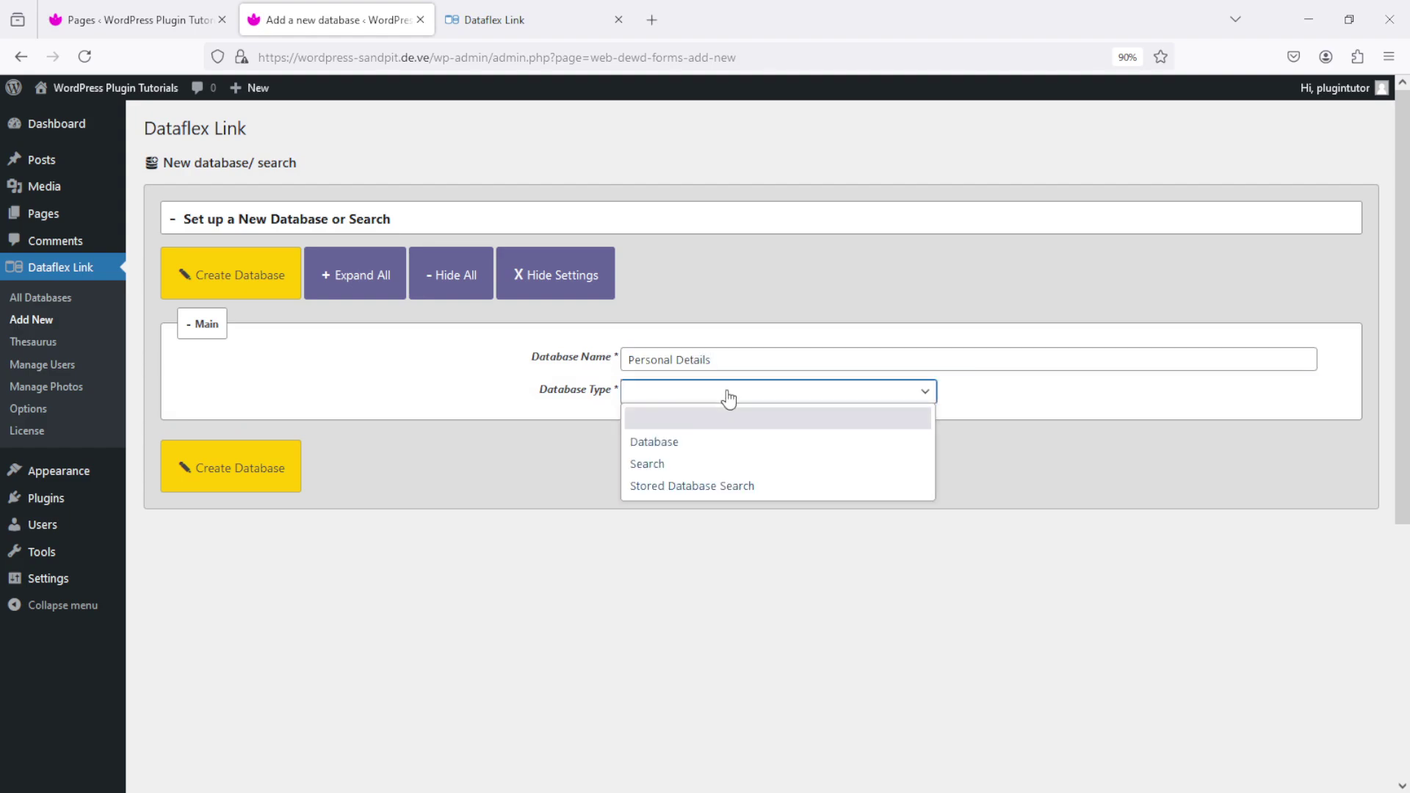
click(735, 450)
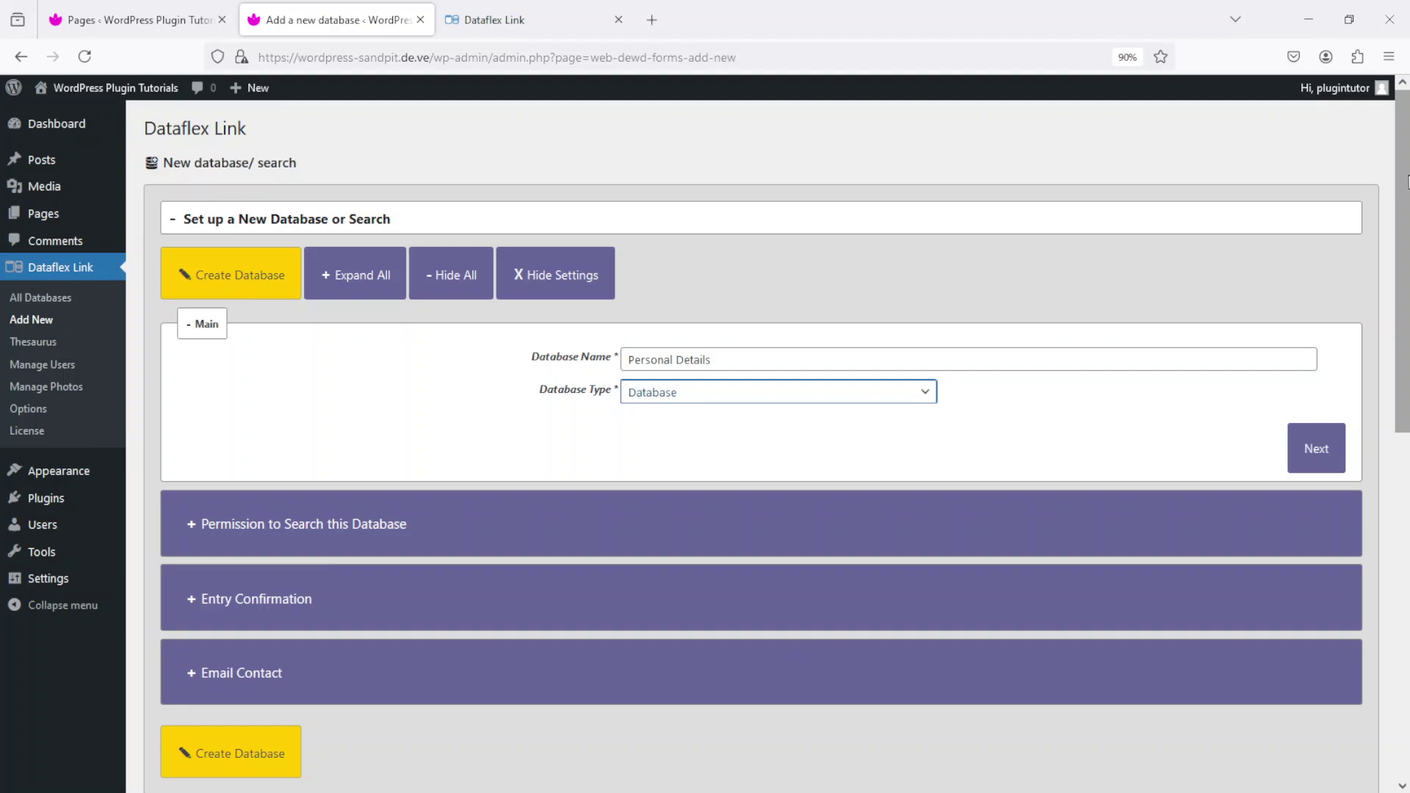
scroll(1406, 172, down, 3)
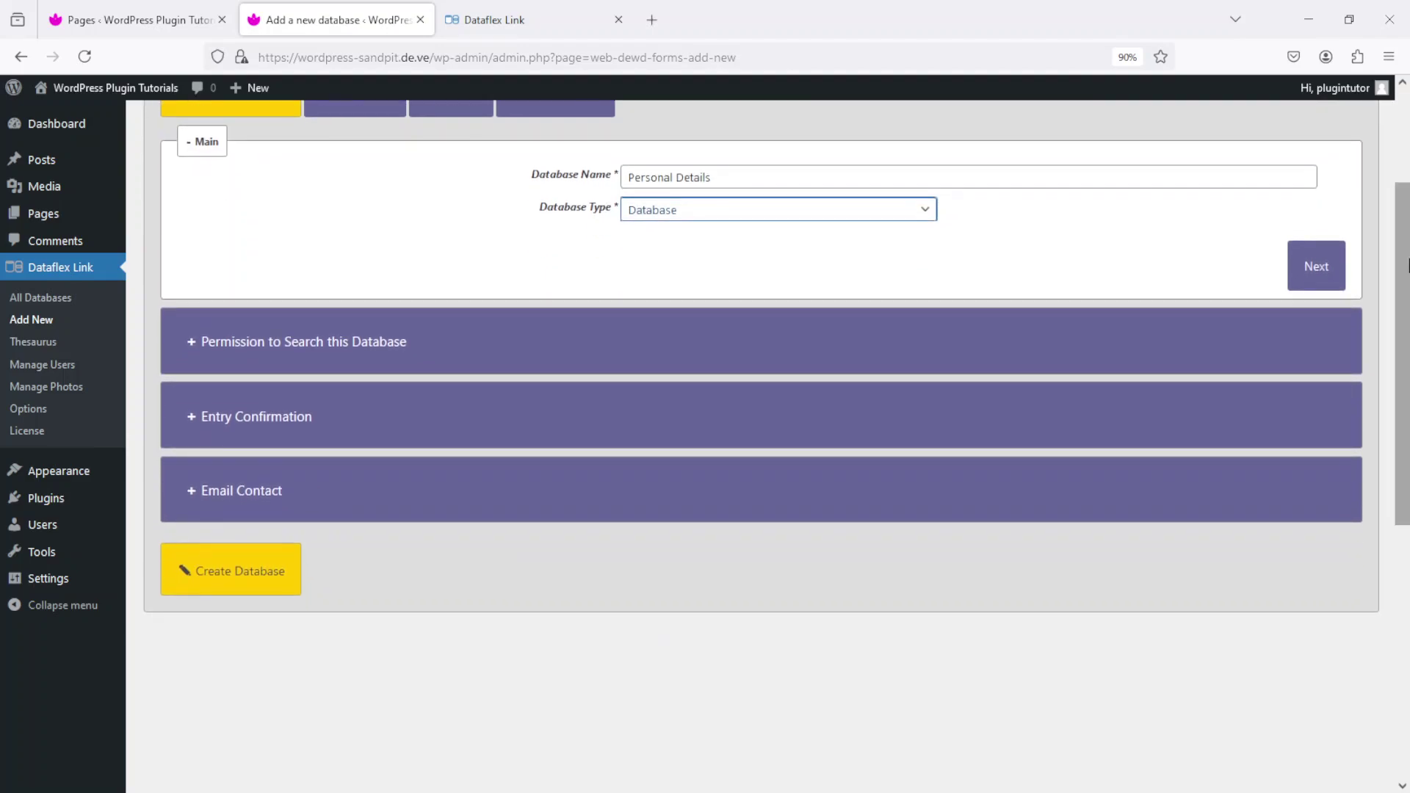
click(1300, 283)
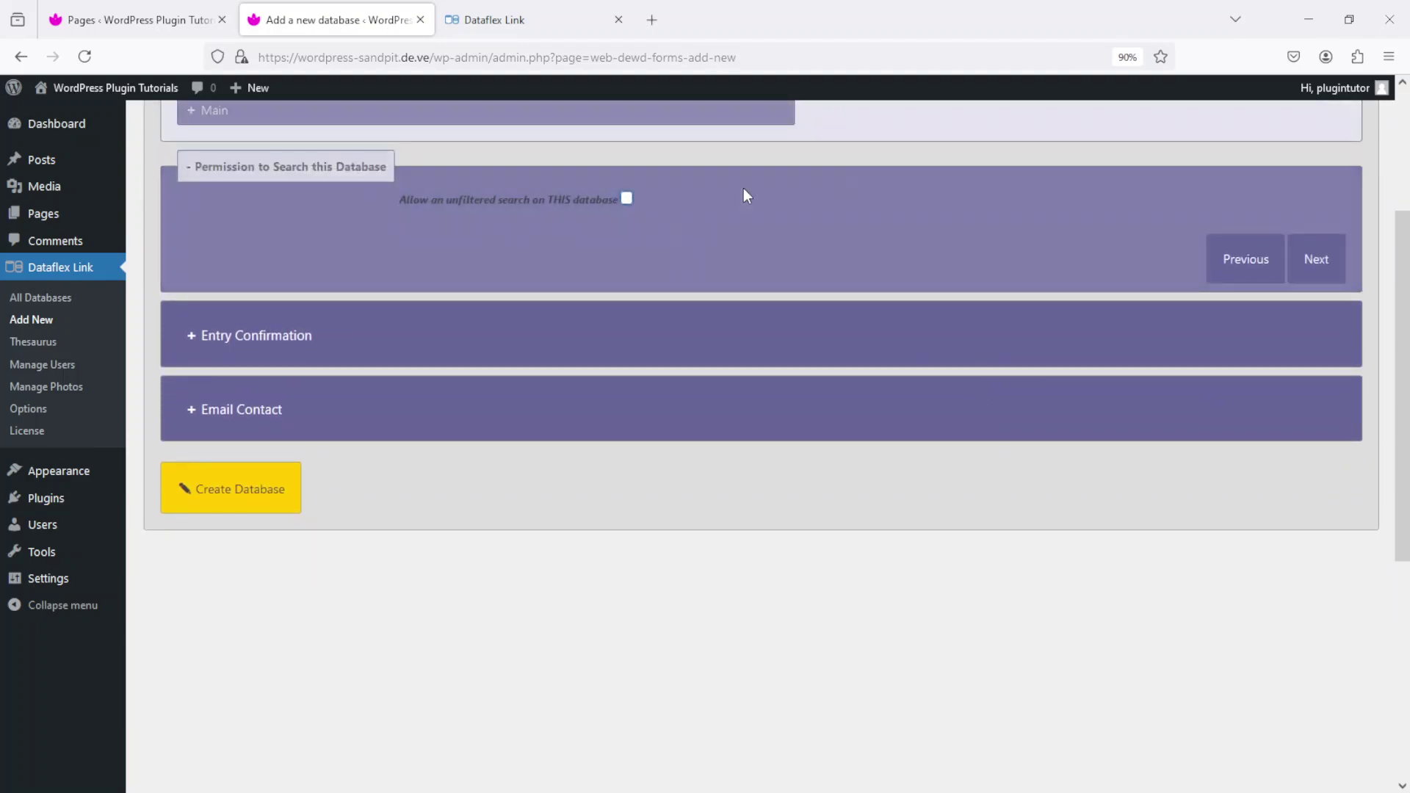
- Replace the entry confirmation message with "Personal Details Added." and format it as Heading 3
click(1316, 260)
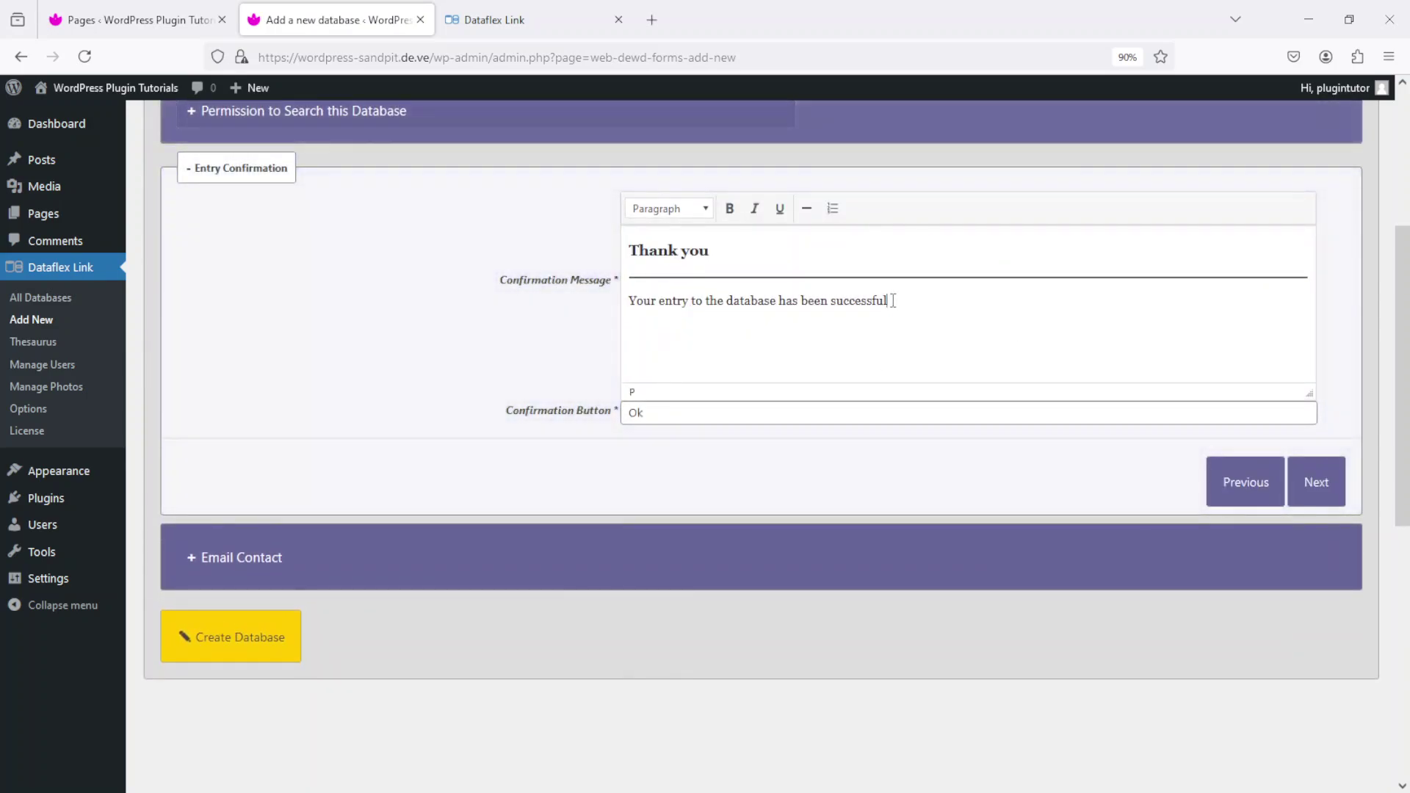
drag(890, 302, 538, 188)
text(PEr)
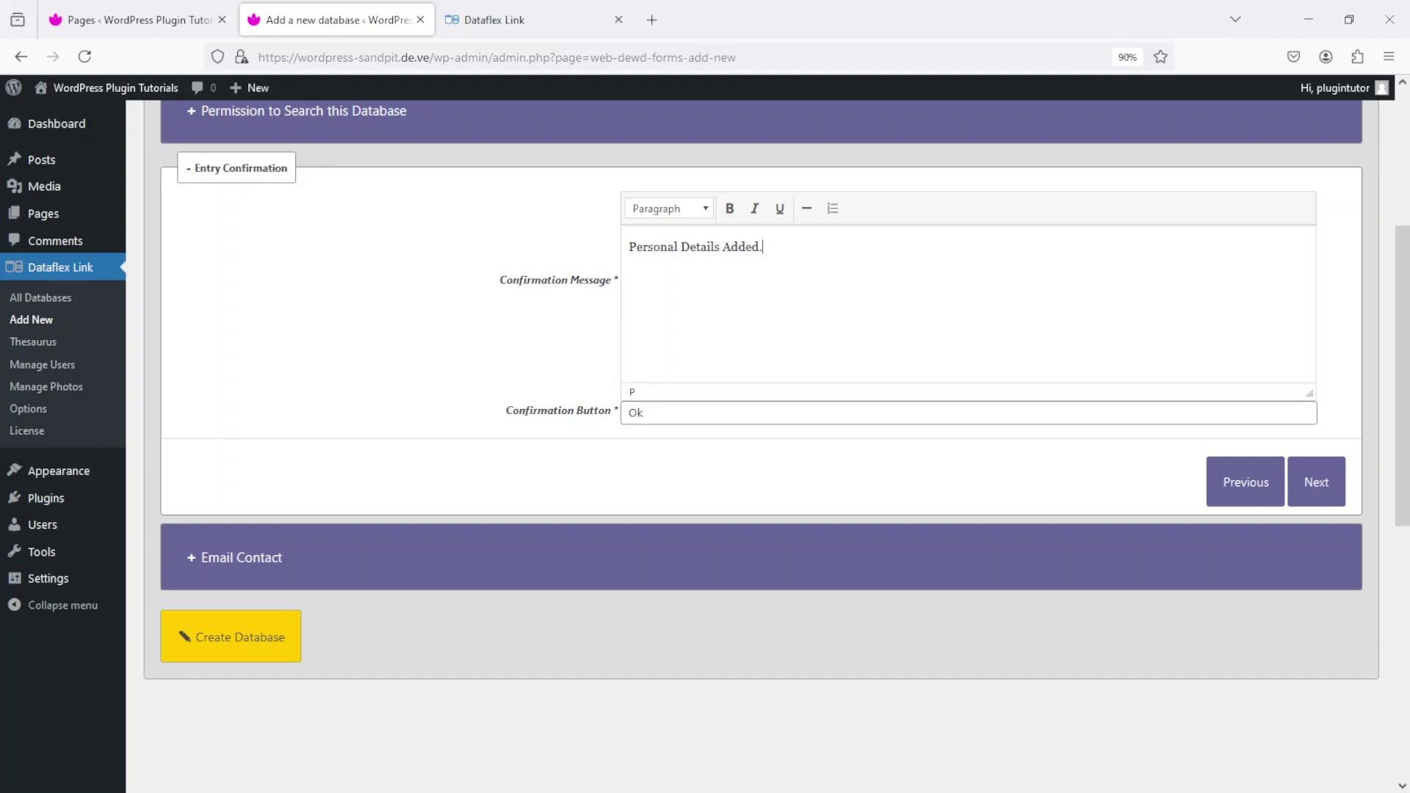
key(ctrl+a)
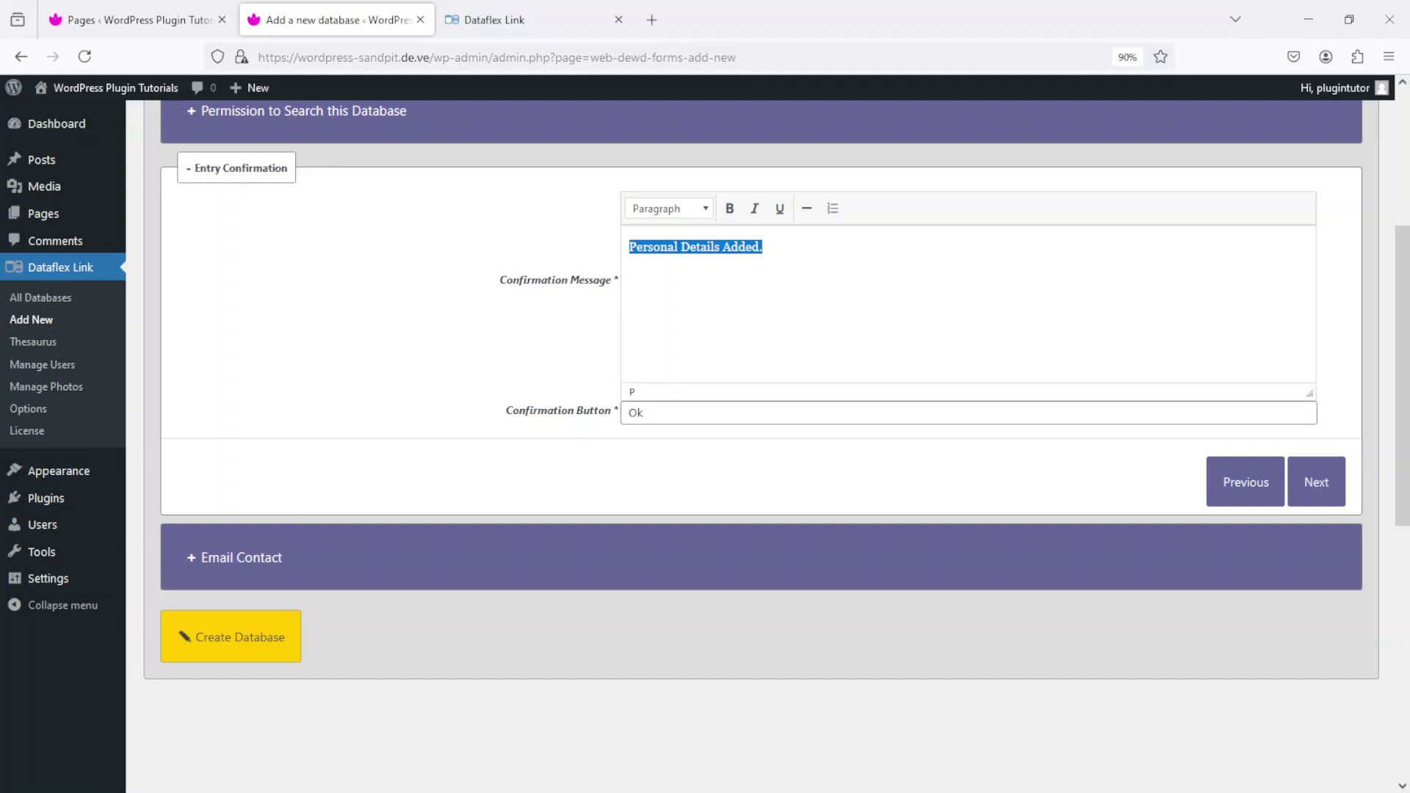
click(706, 210)
click(695, 324)
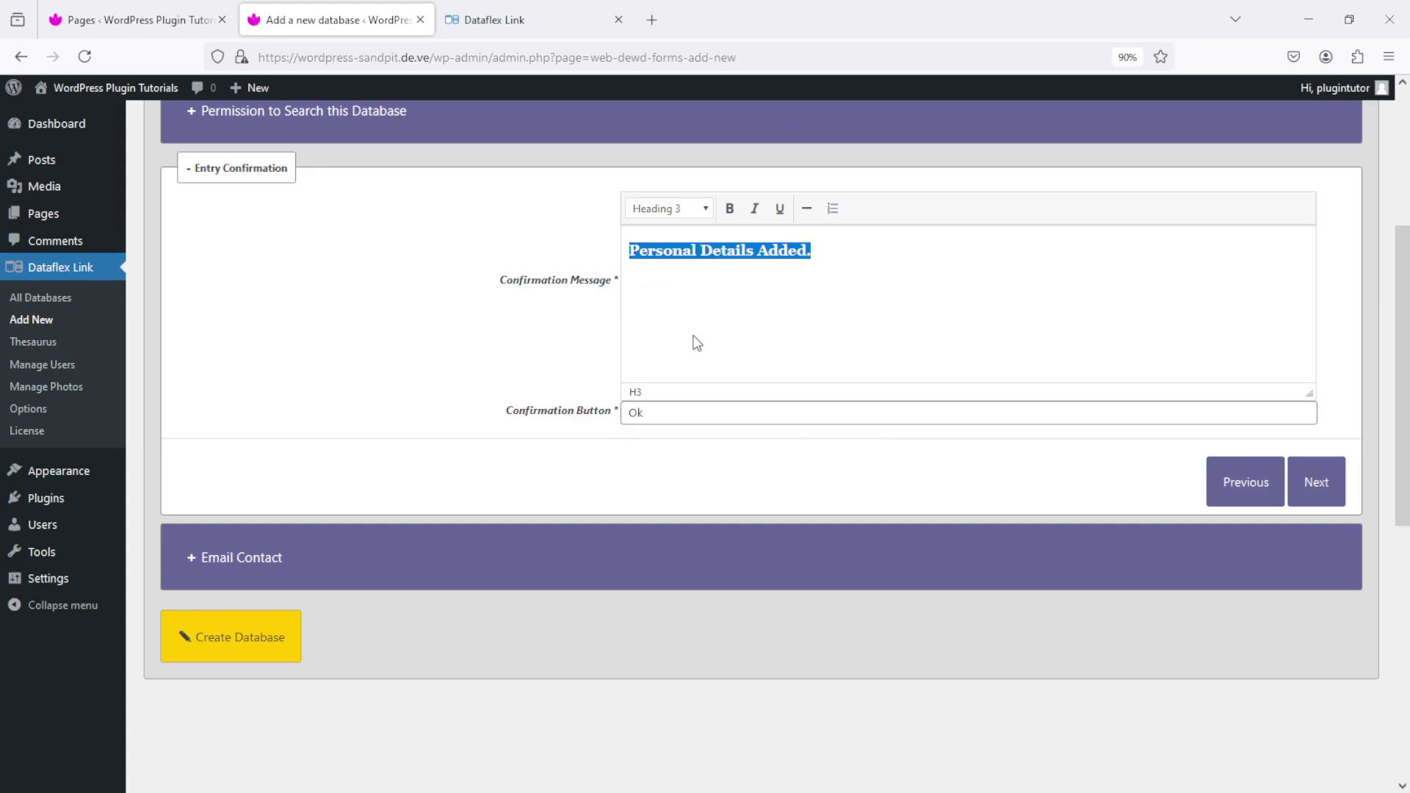
- Keep the default email contact settings and create the database
click(1319, 481)
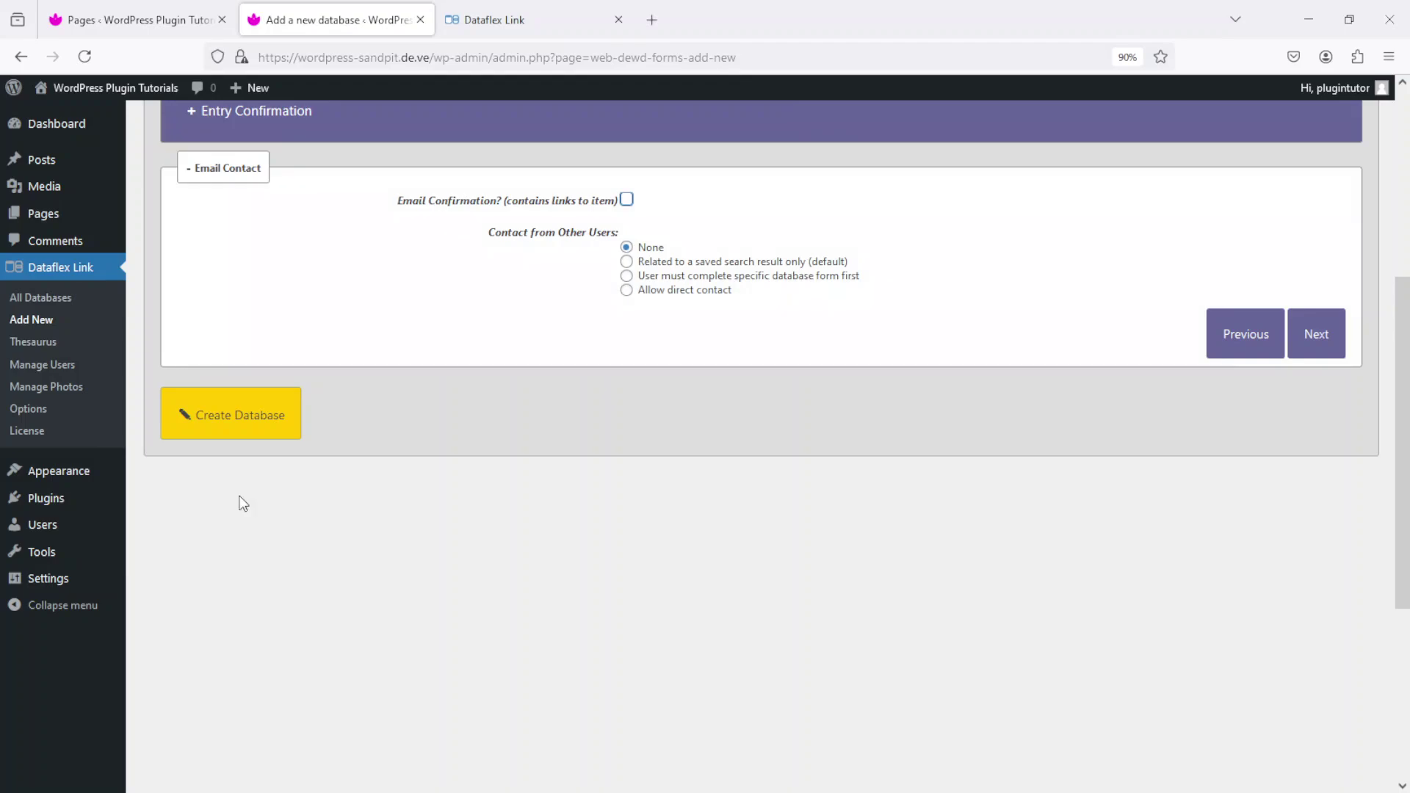
click(278, 423)
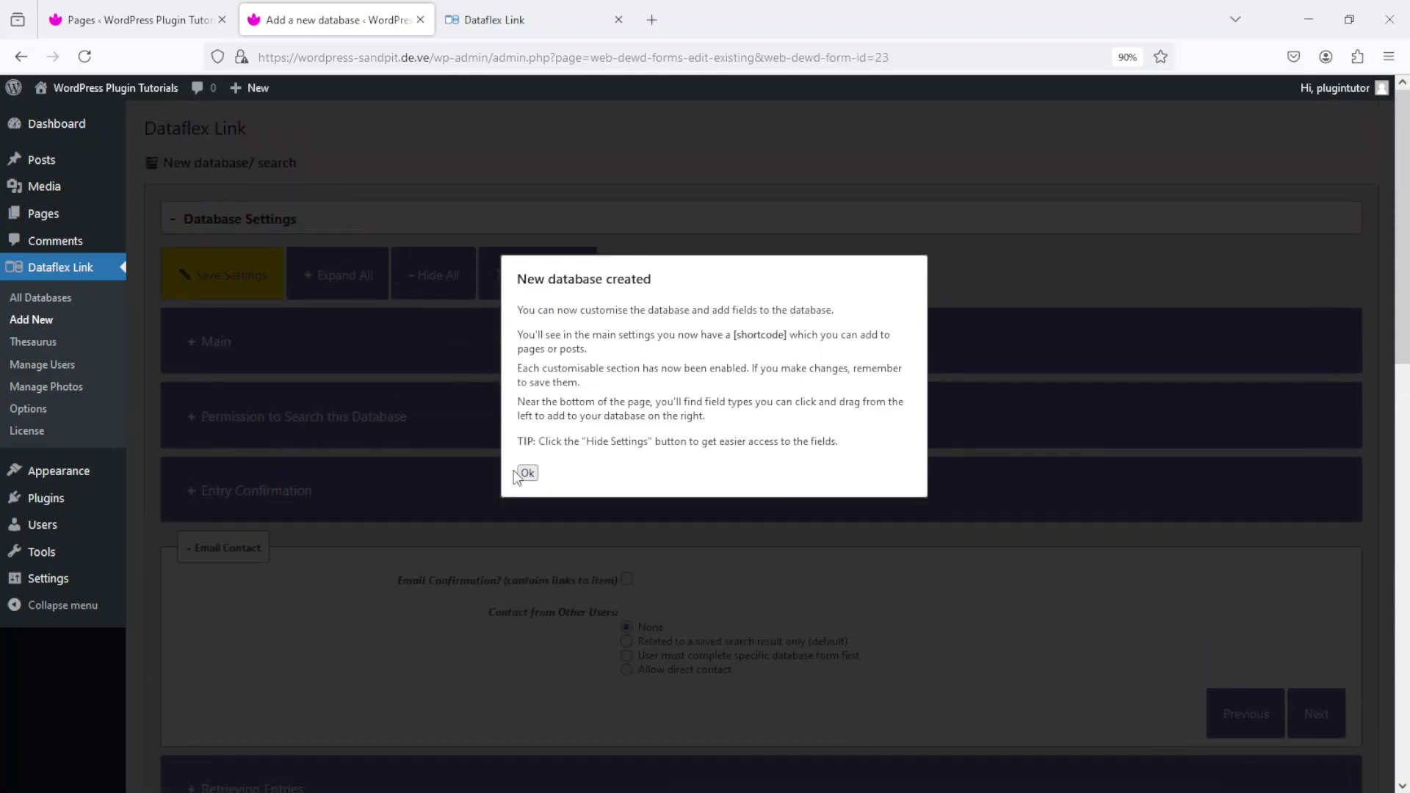
click(526, 473)
- Set access control to Private for loading the form, adding items and viewing items, and save the settings
click(224, 548)
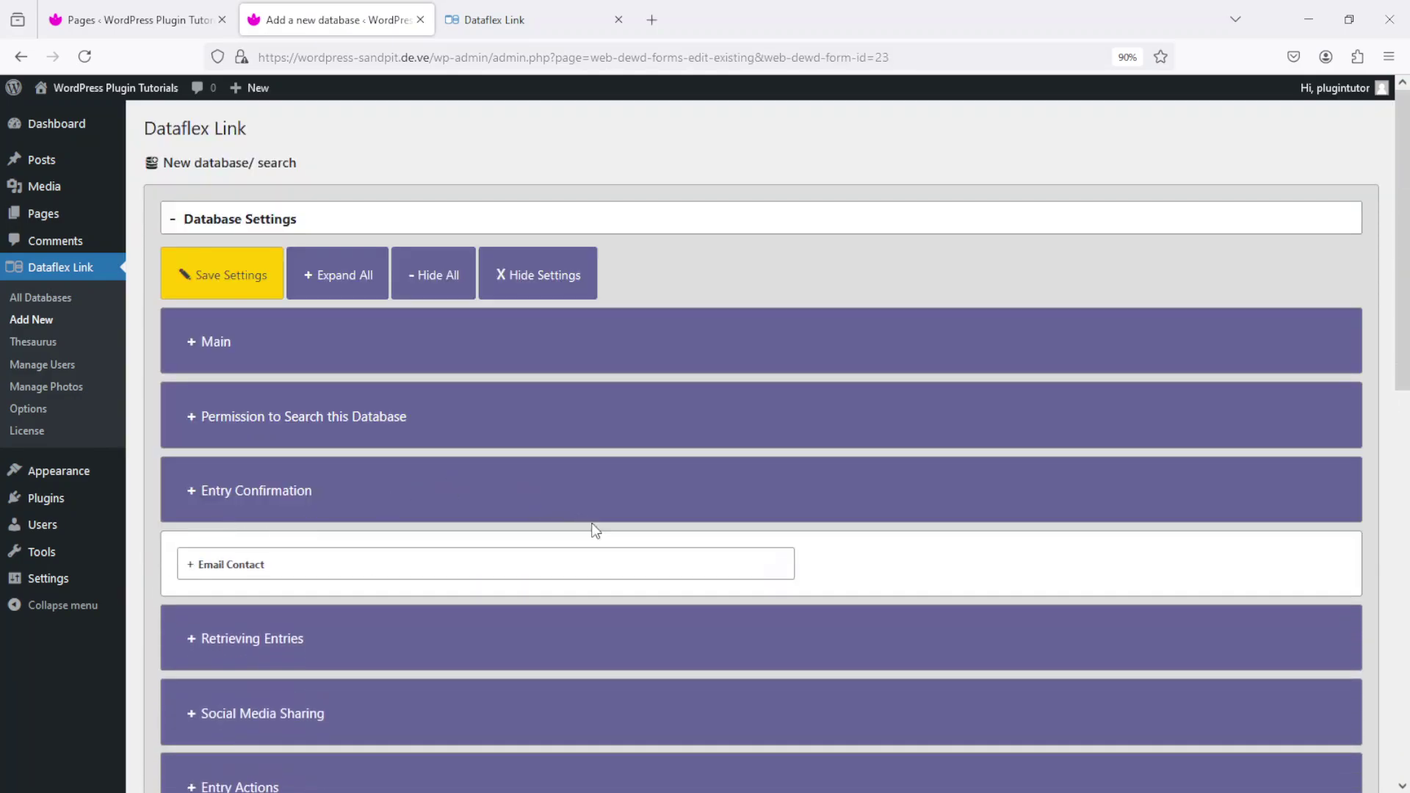
scroll(1406, 309, down, 2)
scroll(1406, 308, down, 4)
click(232, 412)
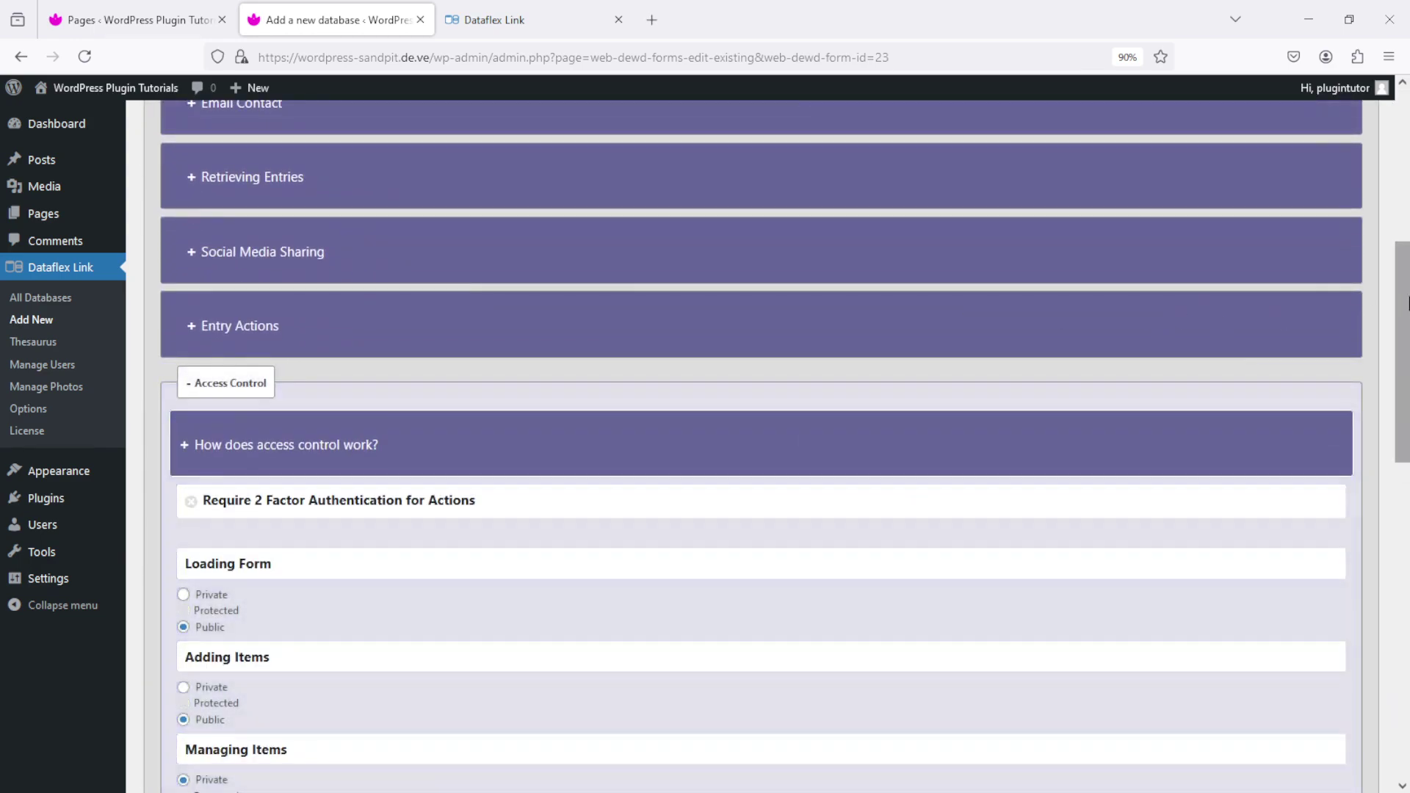
scroll(1406, 303, down, 5)
scroll(935, 376, up, 1)
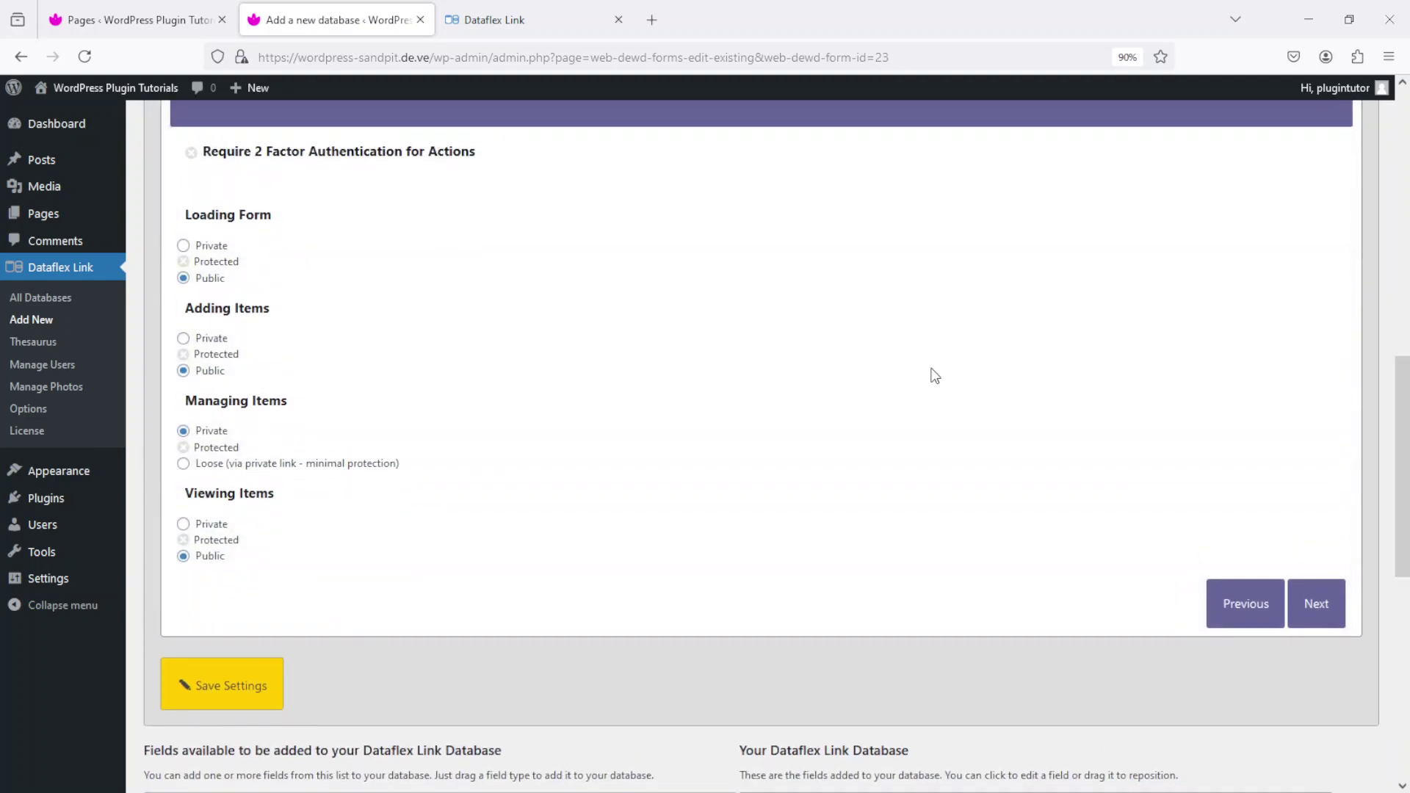
click(184, 247)
click(184, 338)
click(184, 523)
click(244, 685)
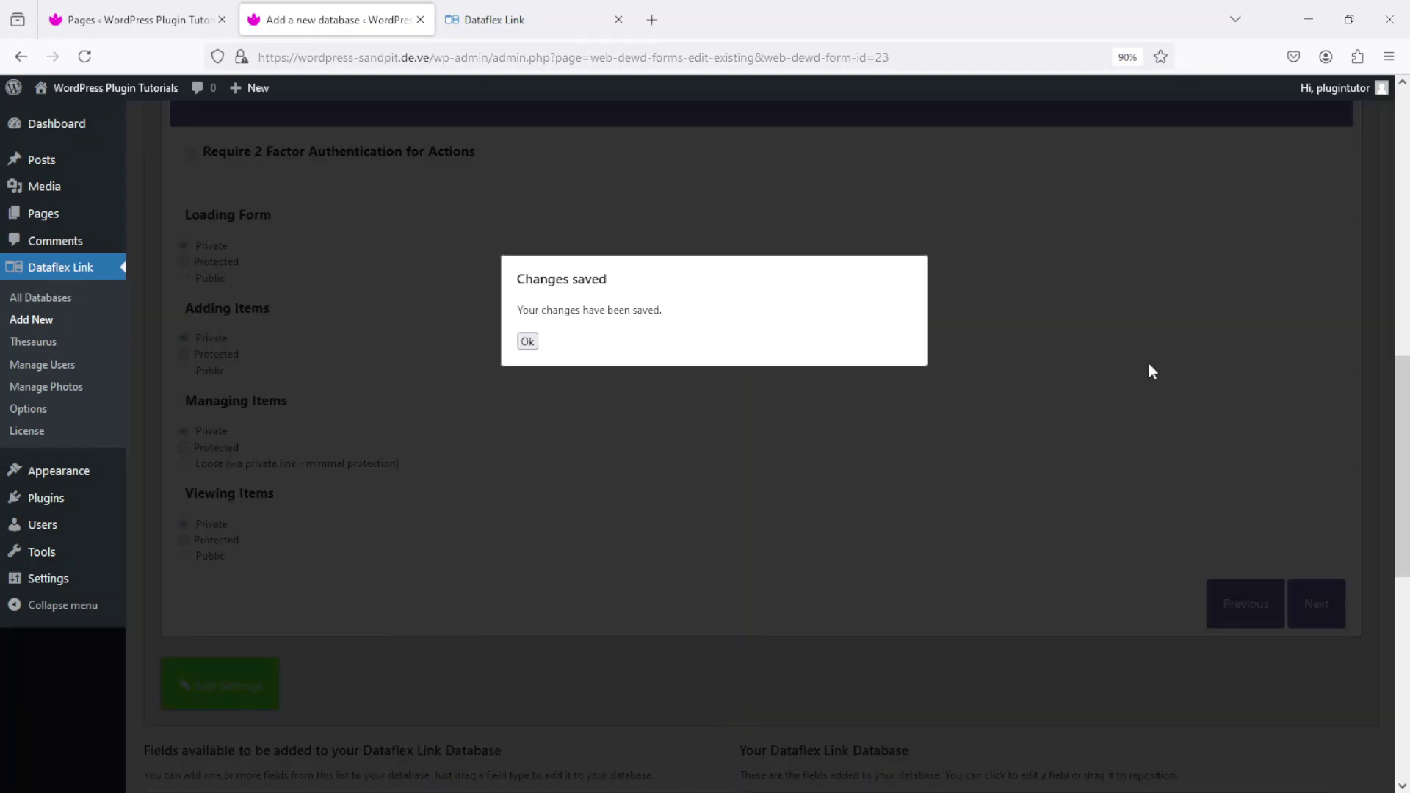
click(527, 342)
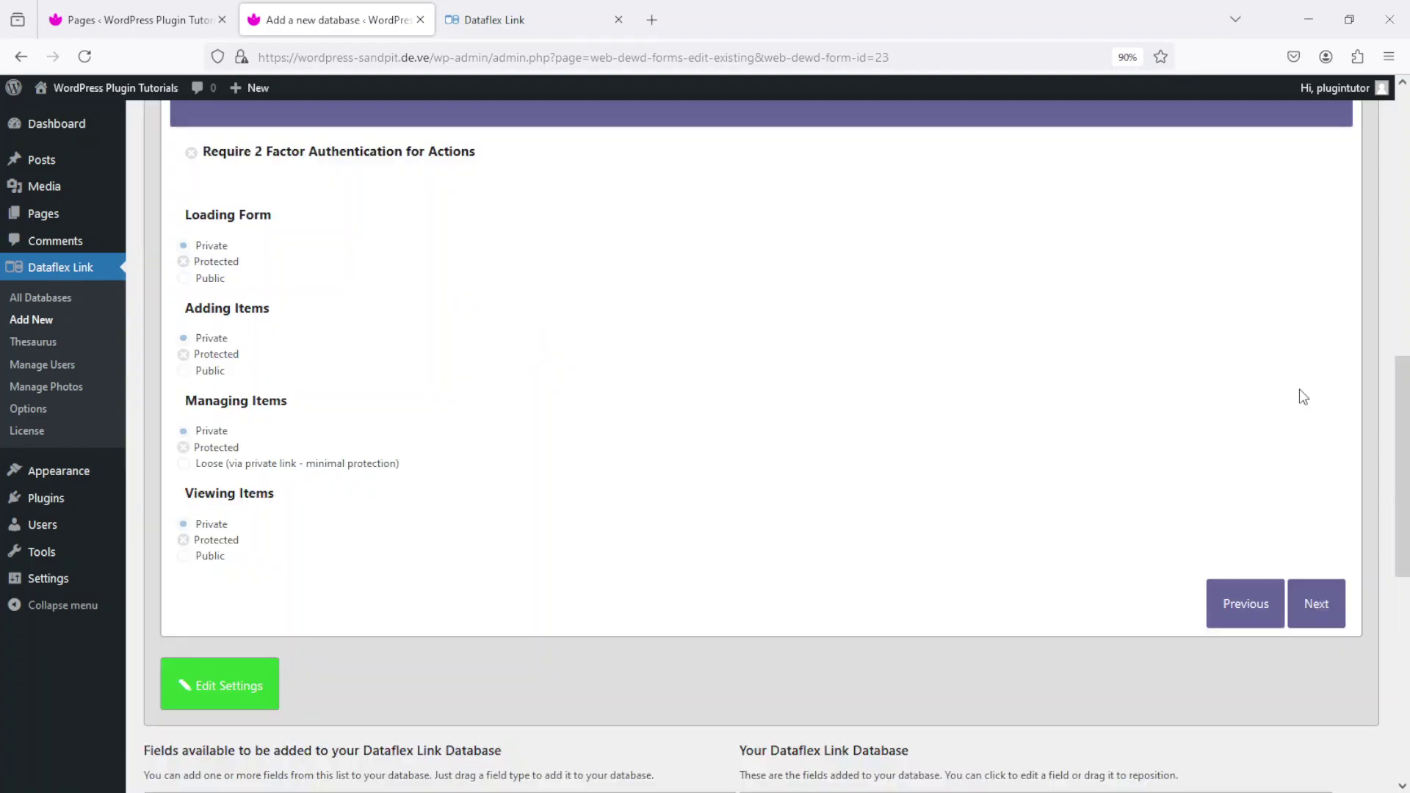
- Allow editing of entries with the edit button text "Edit these personal details" and save the settings
drag(1405, 418, 1403, 223)
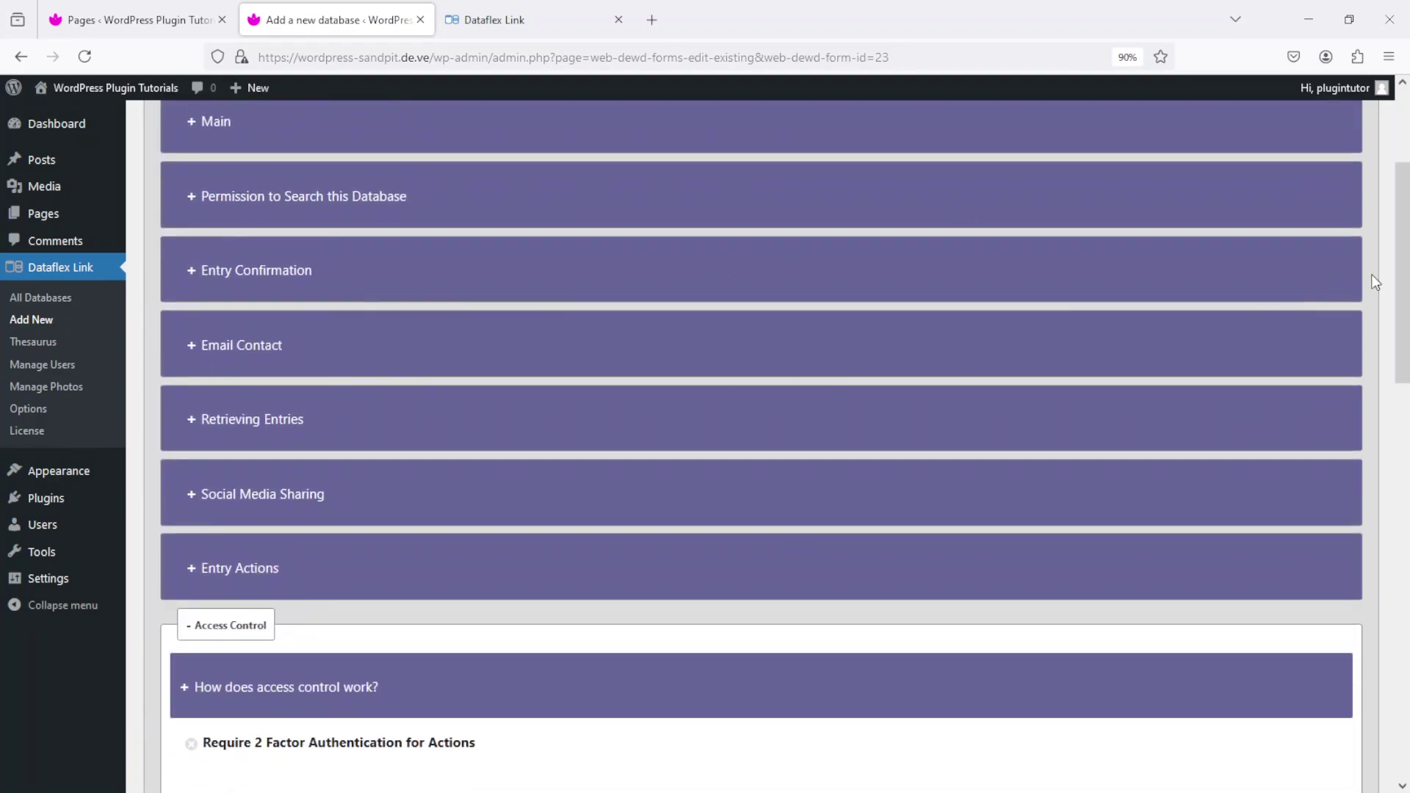
drag(1403, 238, 1228, 277)
click(234, 551)
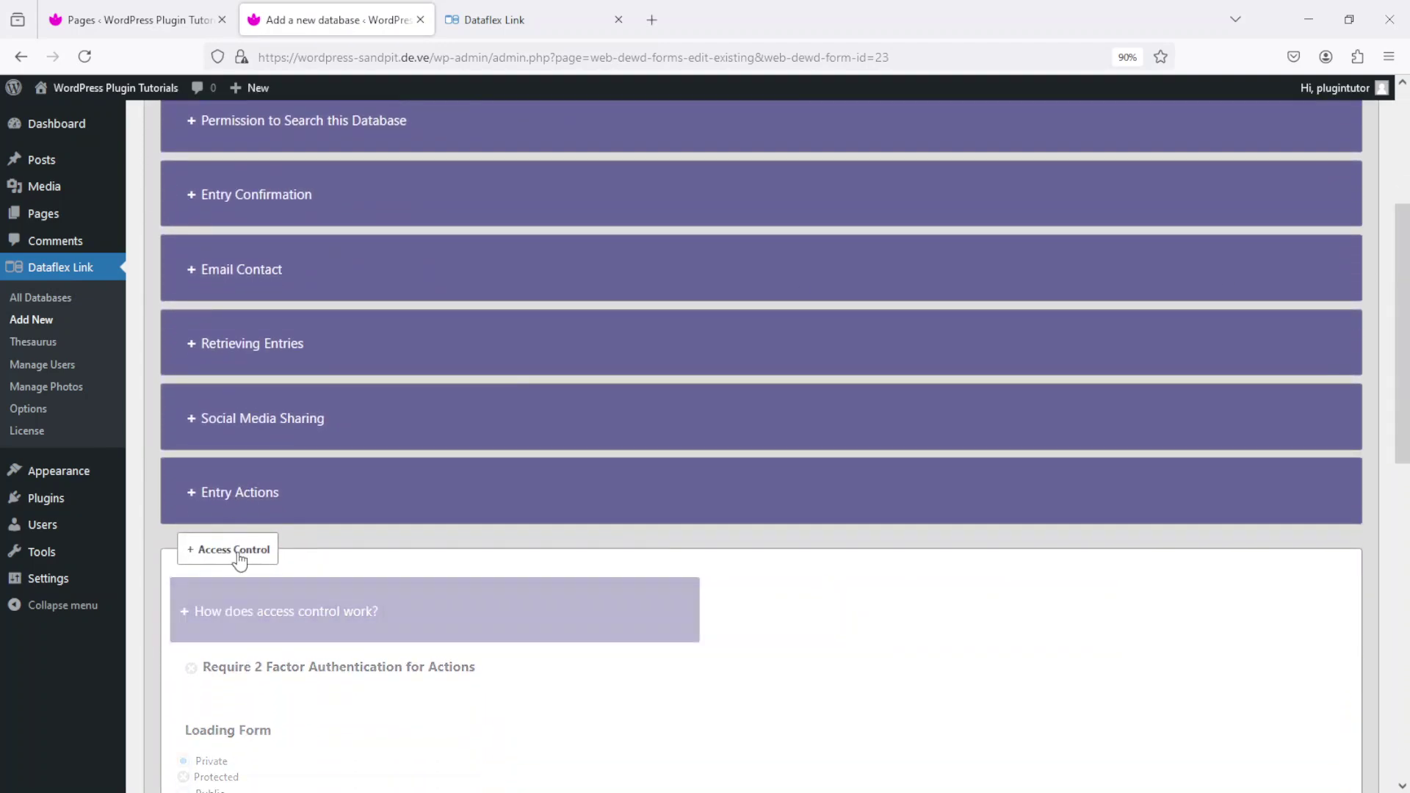
click(229, 493)
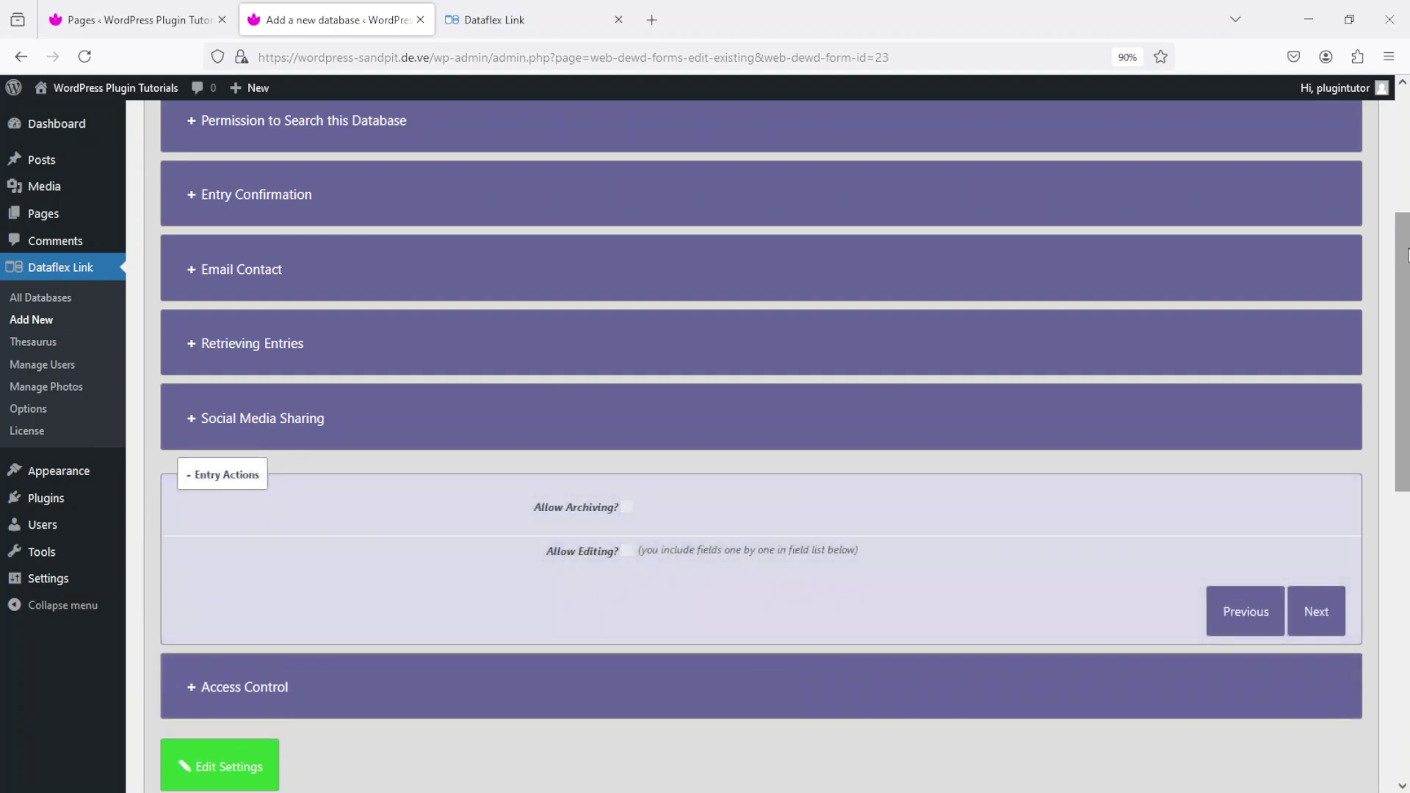
drag(1406, 264, 1406, 339)
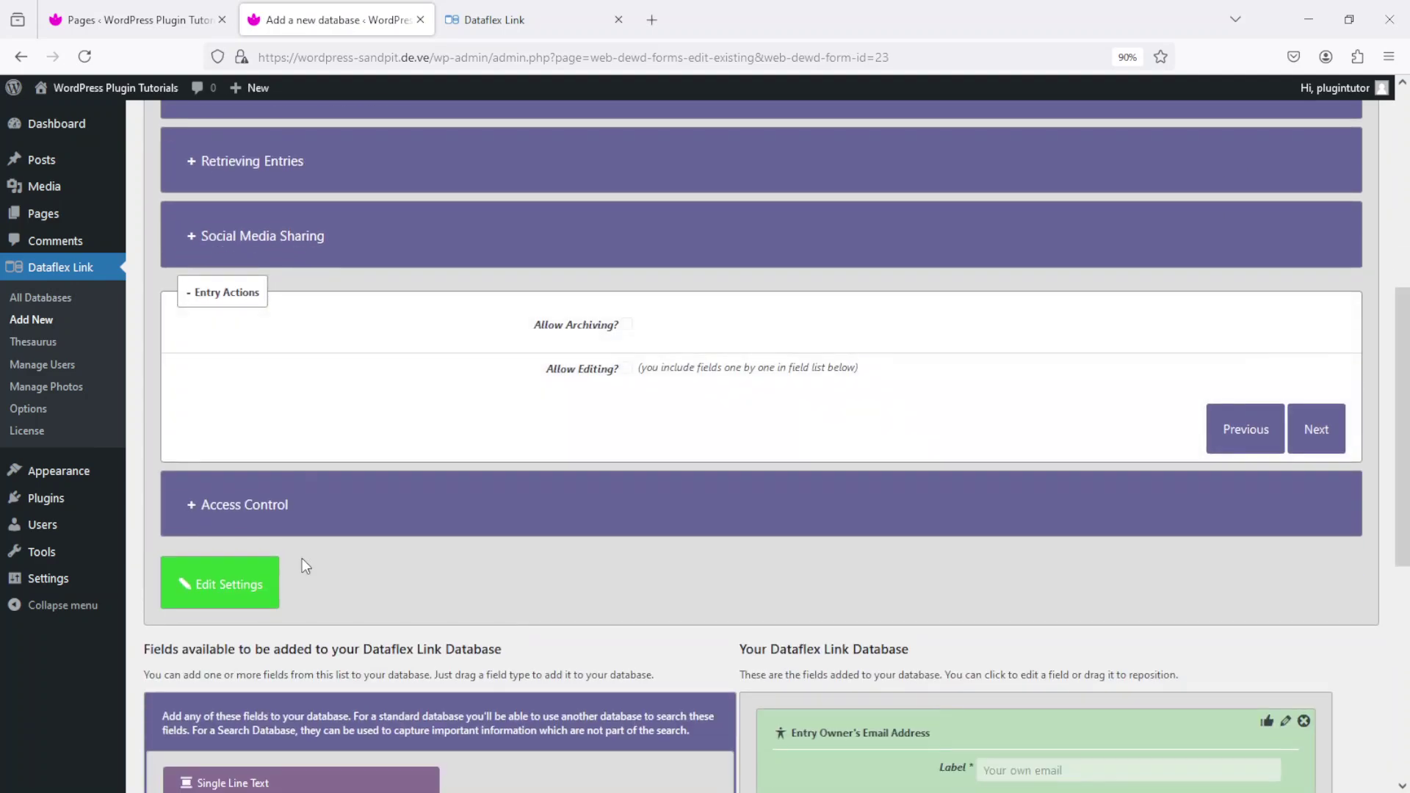
click(224, 582)
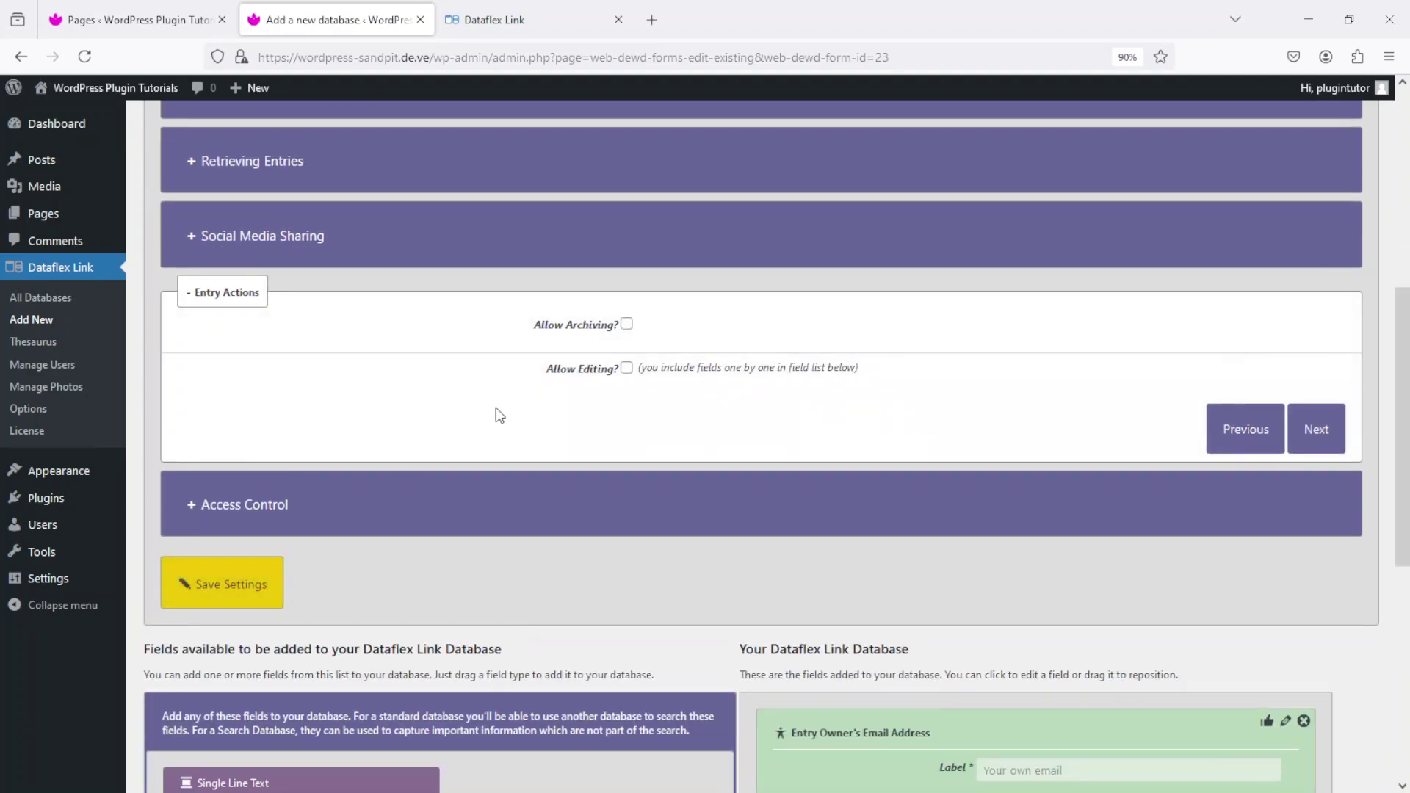
click(627, 368)
click(690, 406)
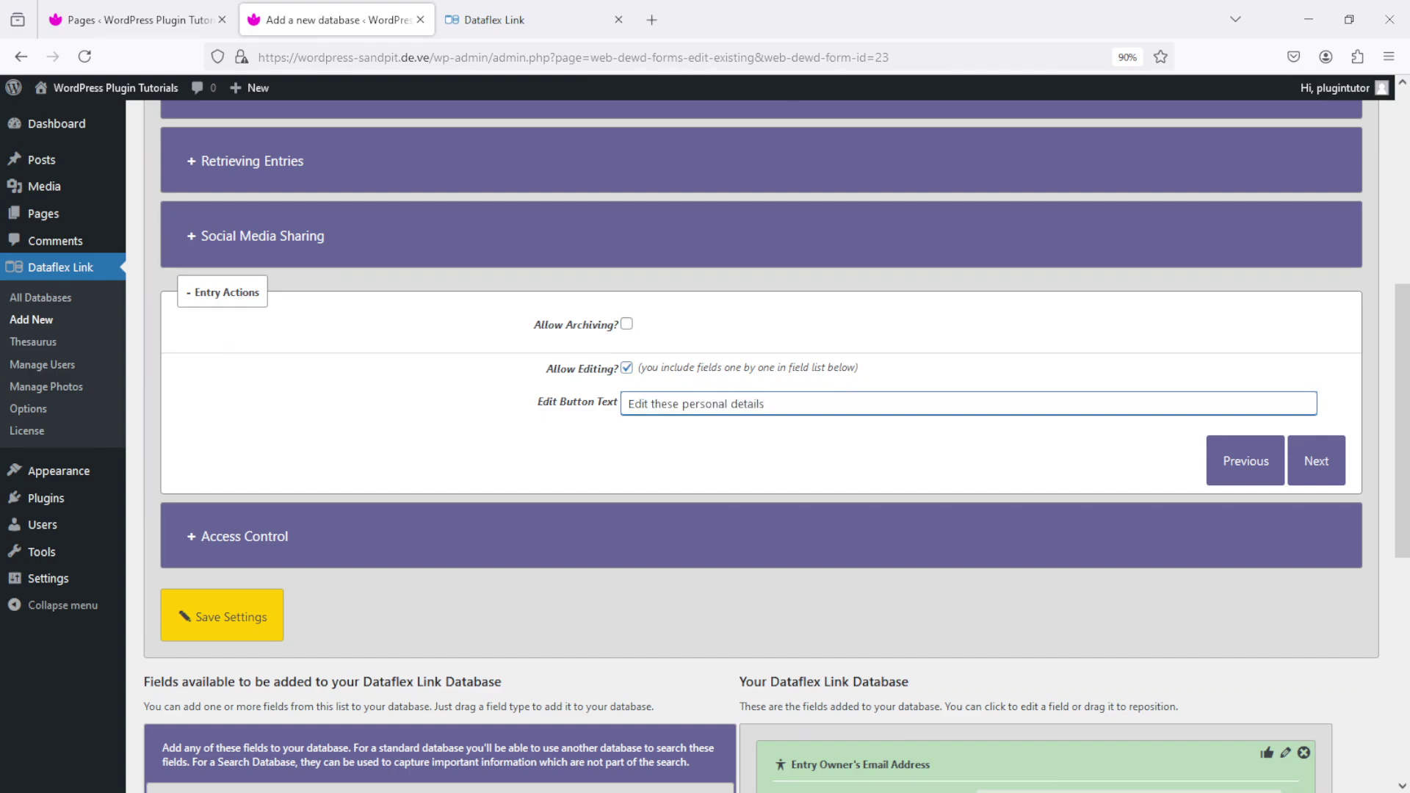
click(227, 623)
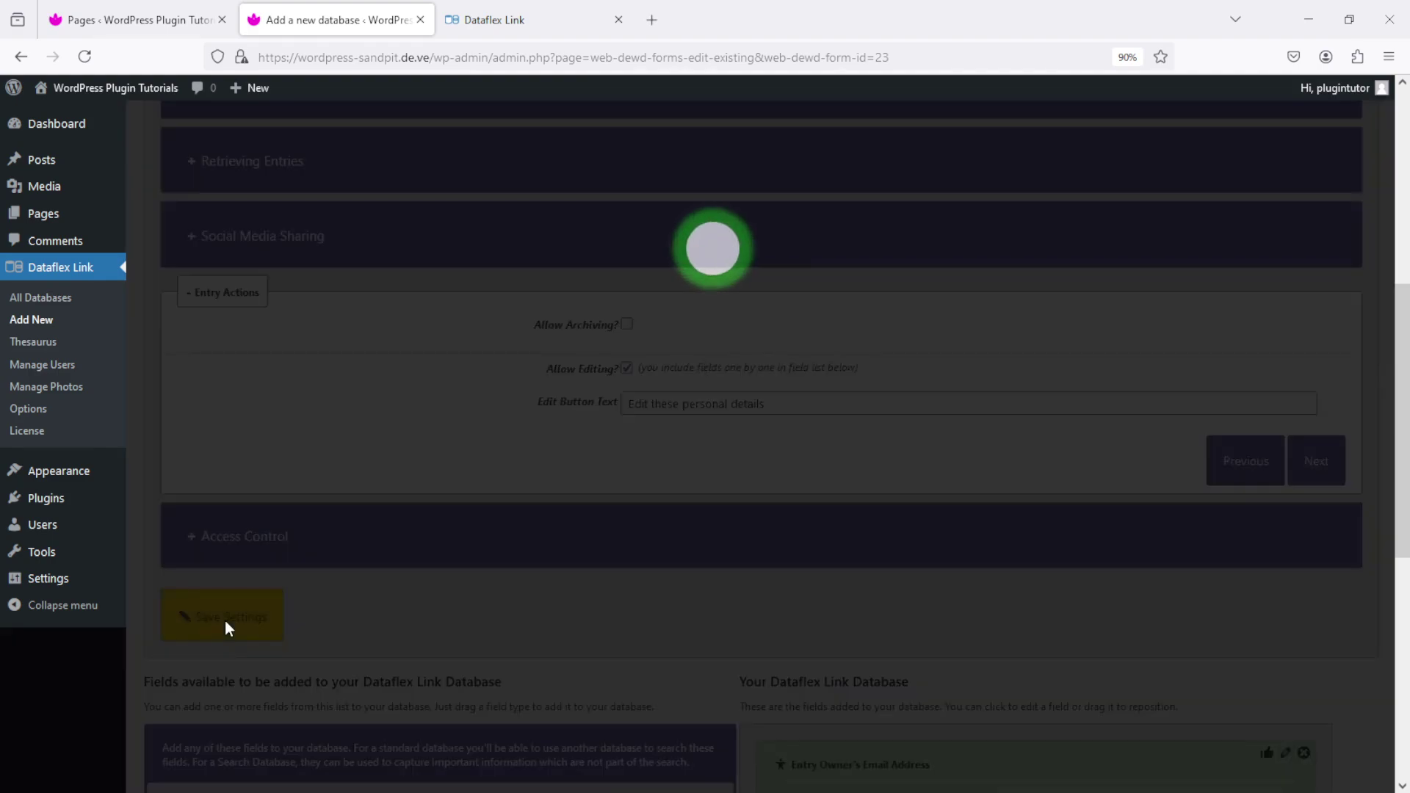
click(528, 341)
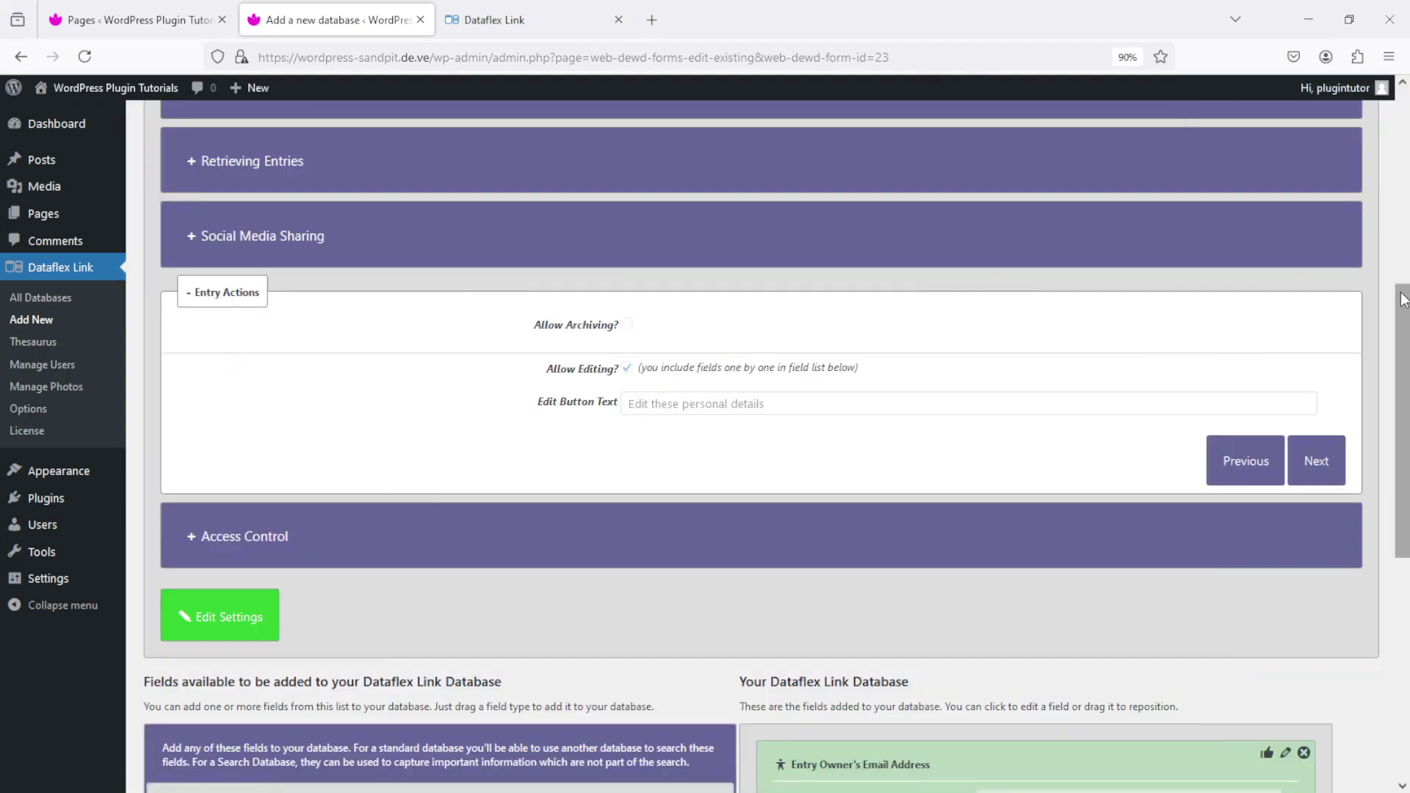
- Add a Single Line Text field labelled "Name" to the database, make it required and editable, allow special characters, and save it
scroll(1403, 300, down, 7)
drag(343, 300, 926, 236)
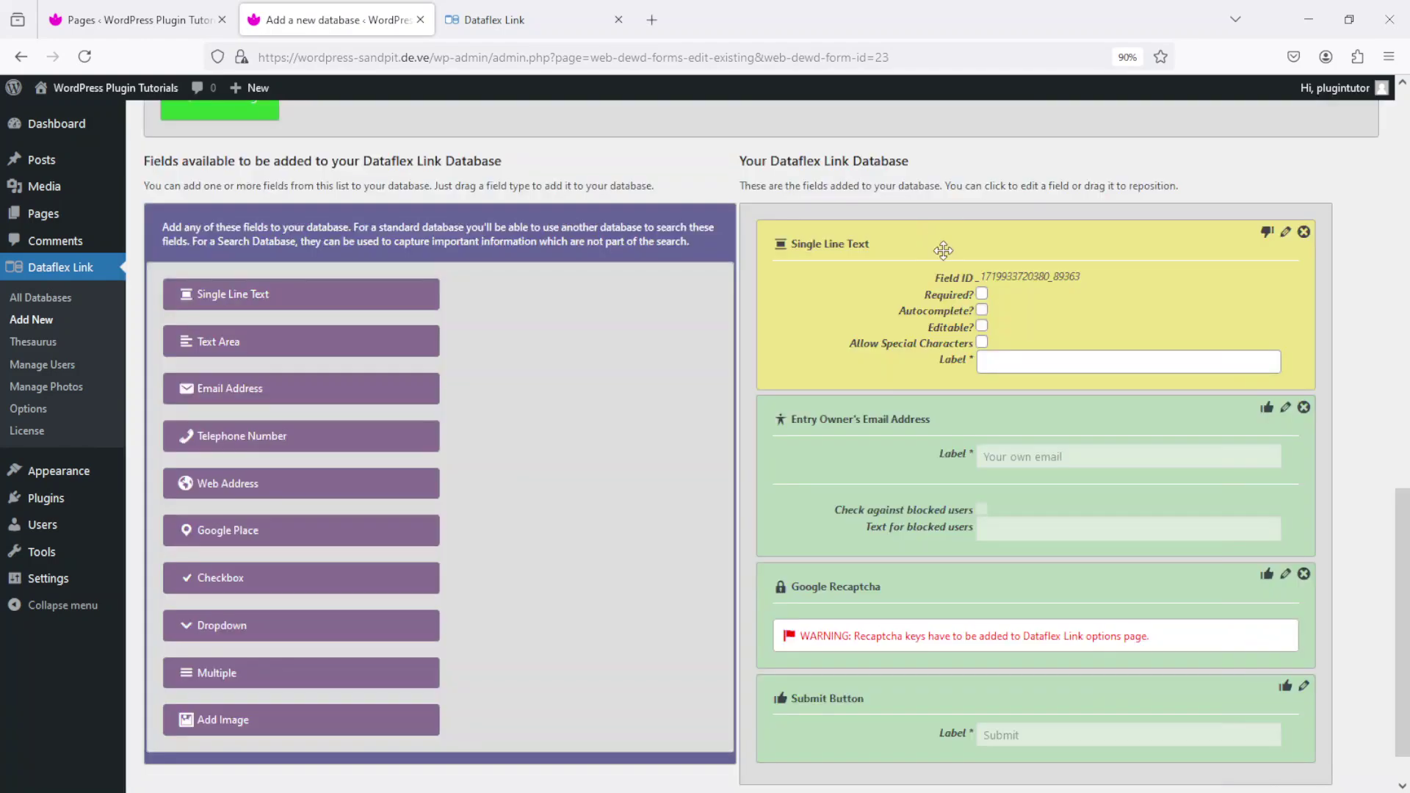
click(982, 295)
click(1035, 360)
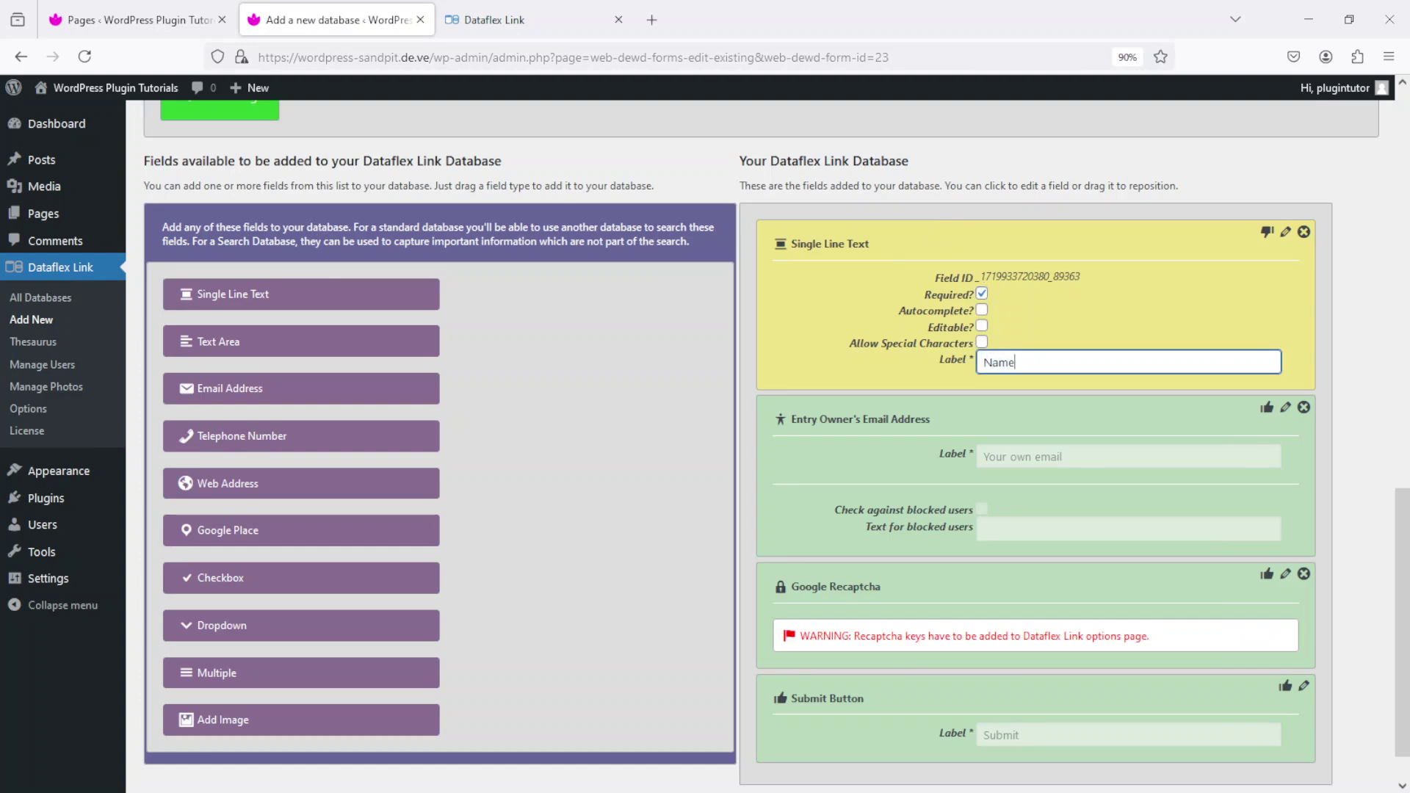
click(983, 326)
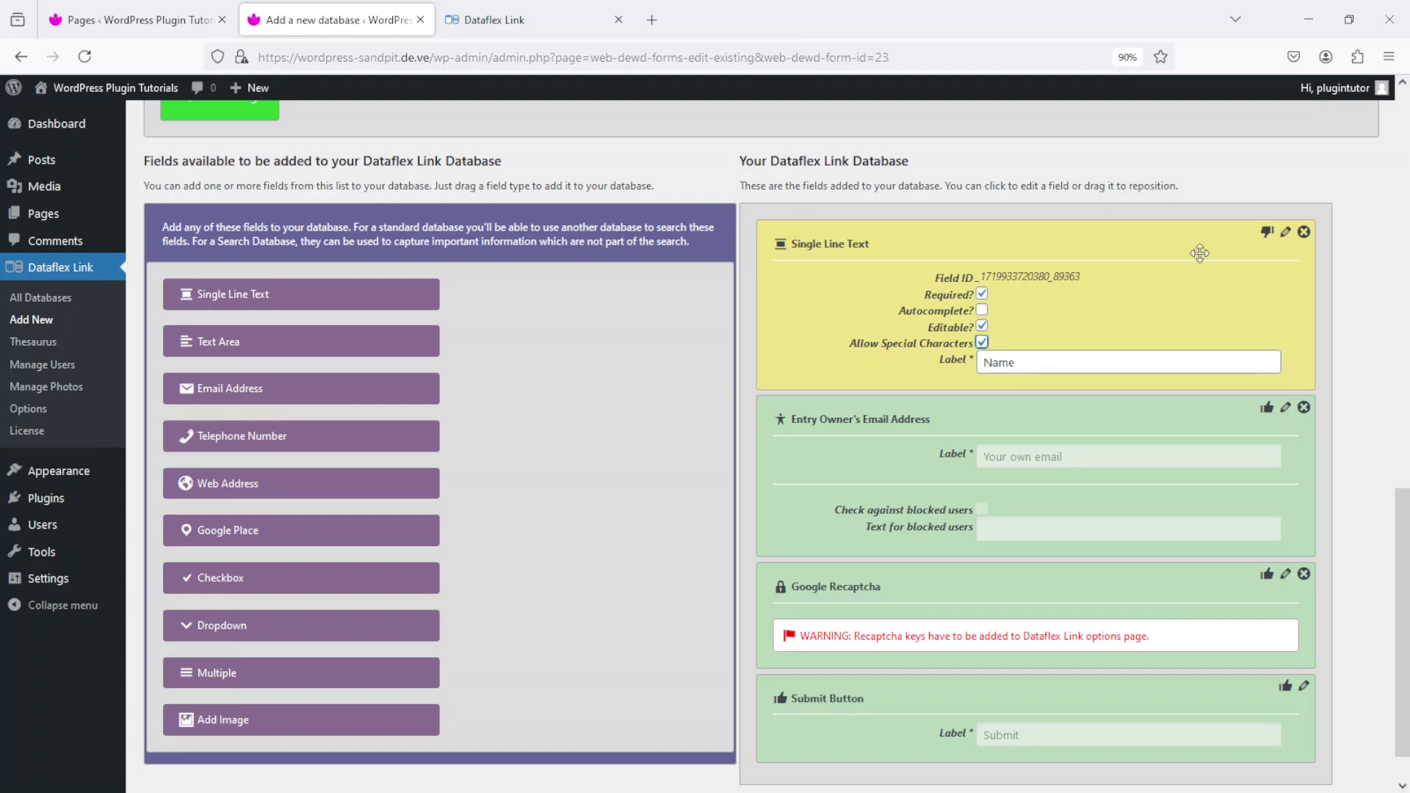
click(1266, 232)
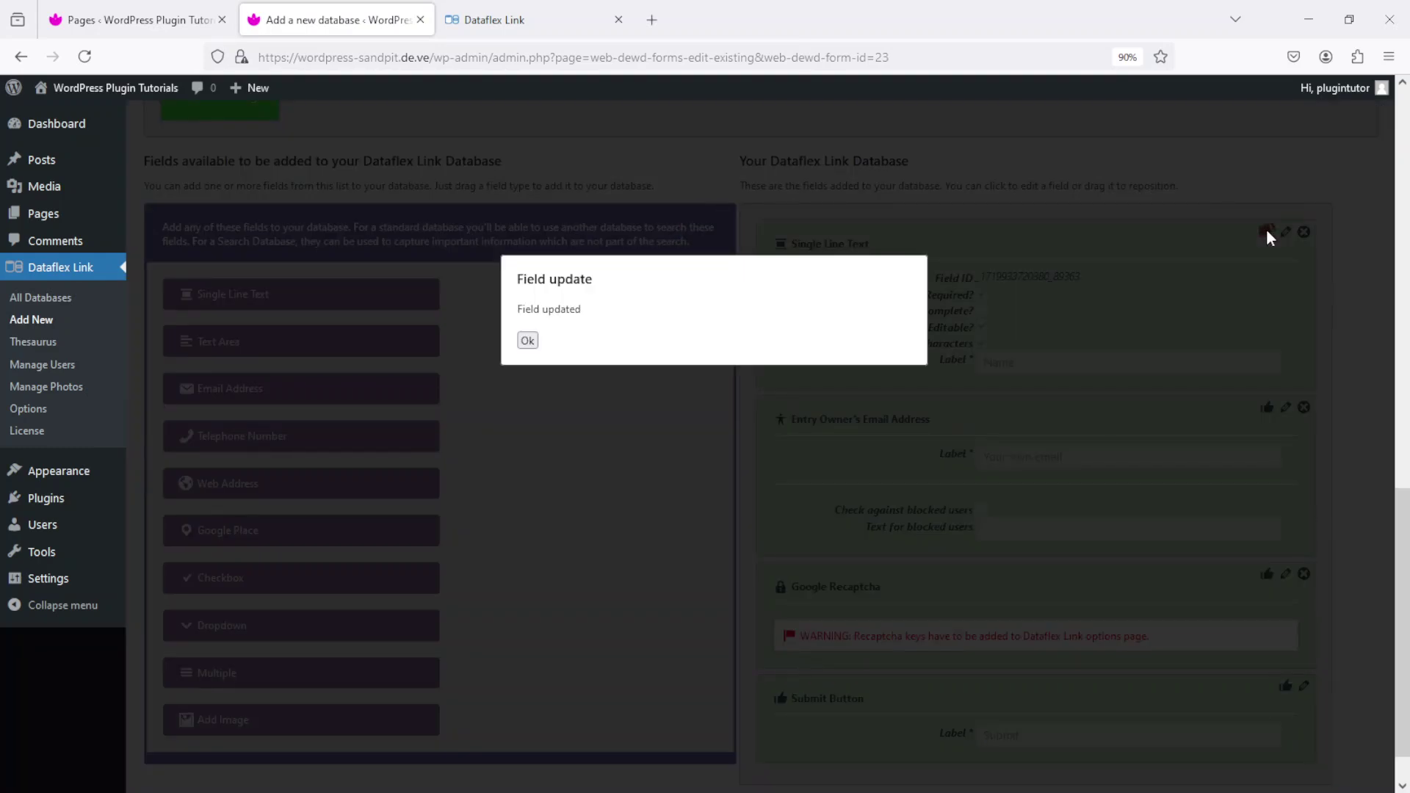
click(528, 341)
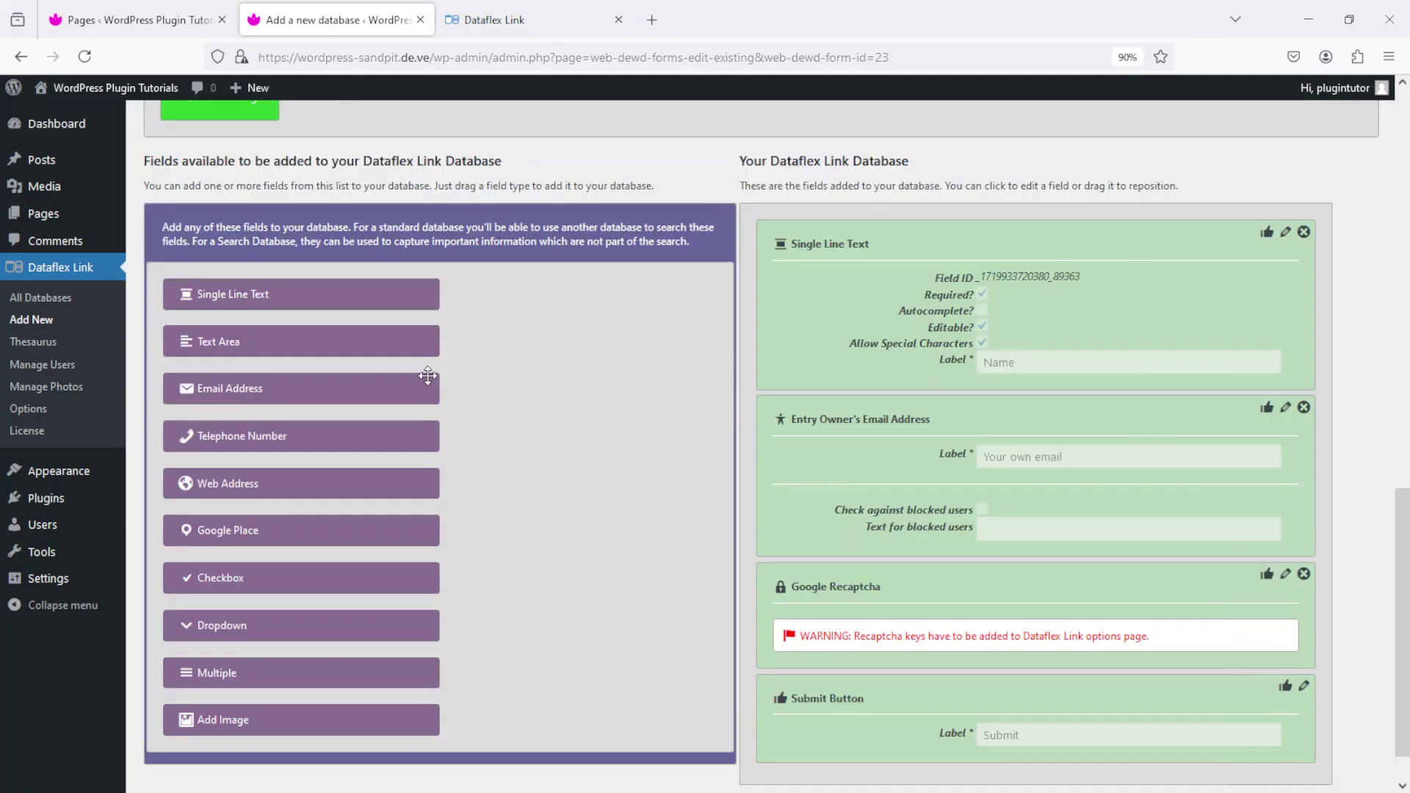
- Add a Text Area field labelled "Family Members" below the Name field, make it editable, allow special characters, and save it
drag(303, 344, 905, 403)
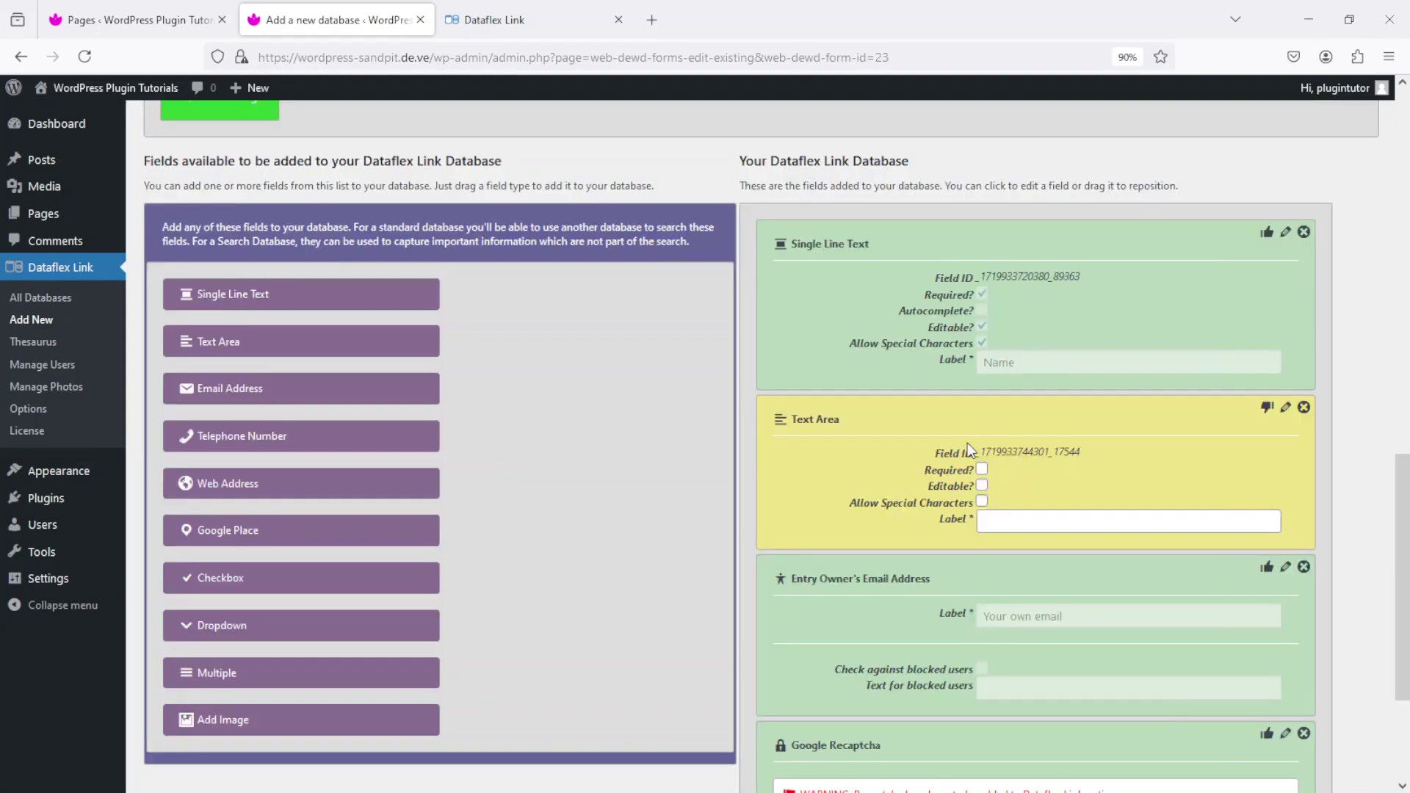
click(982, 486)
click(983, 501)
click(1013, 523)
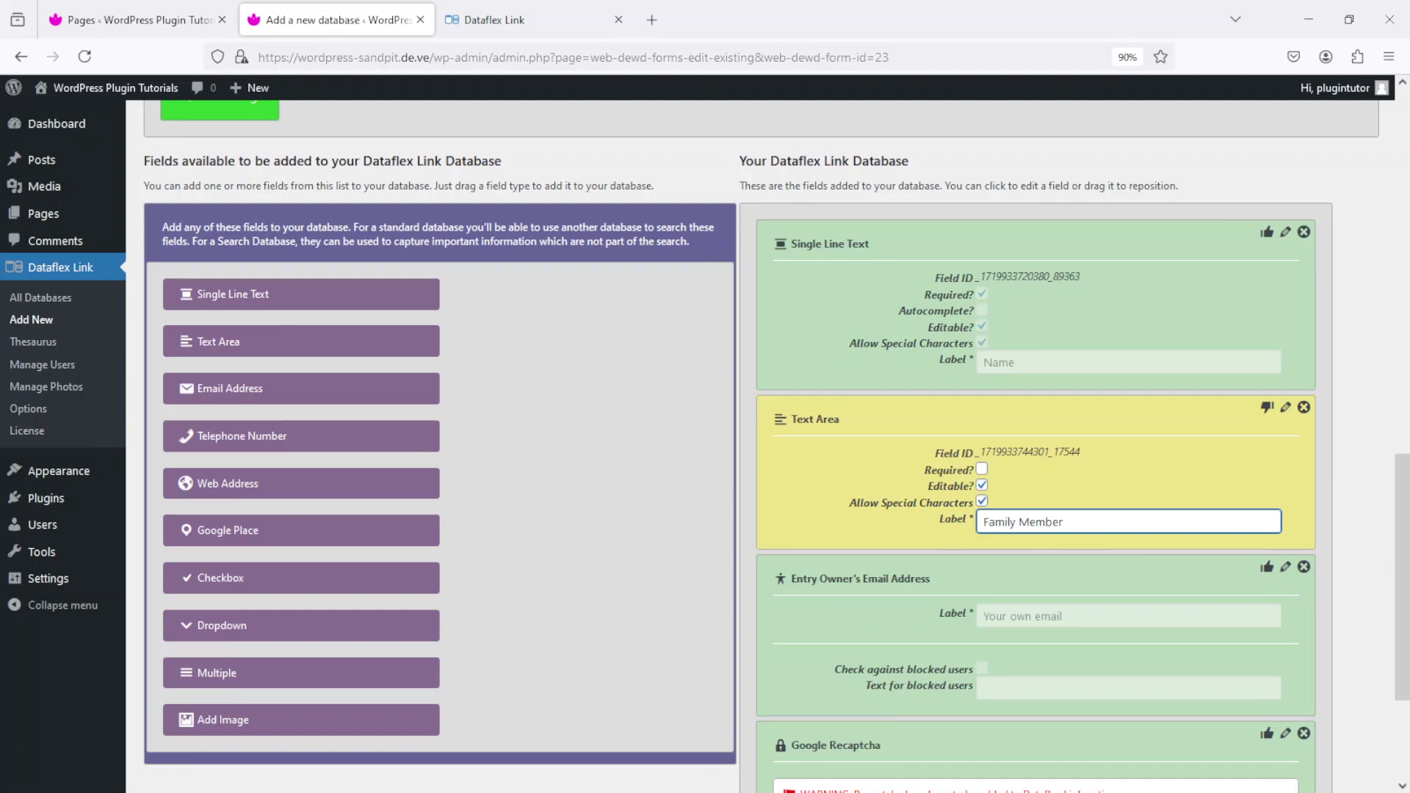
click(1268, 409)
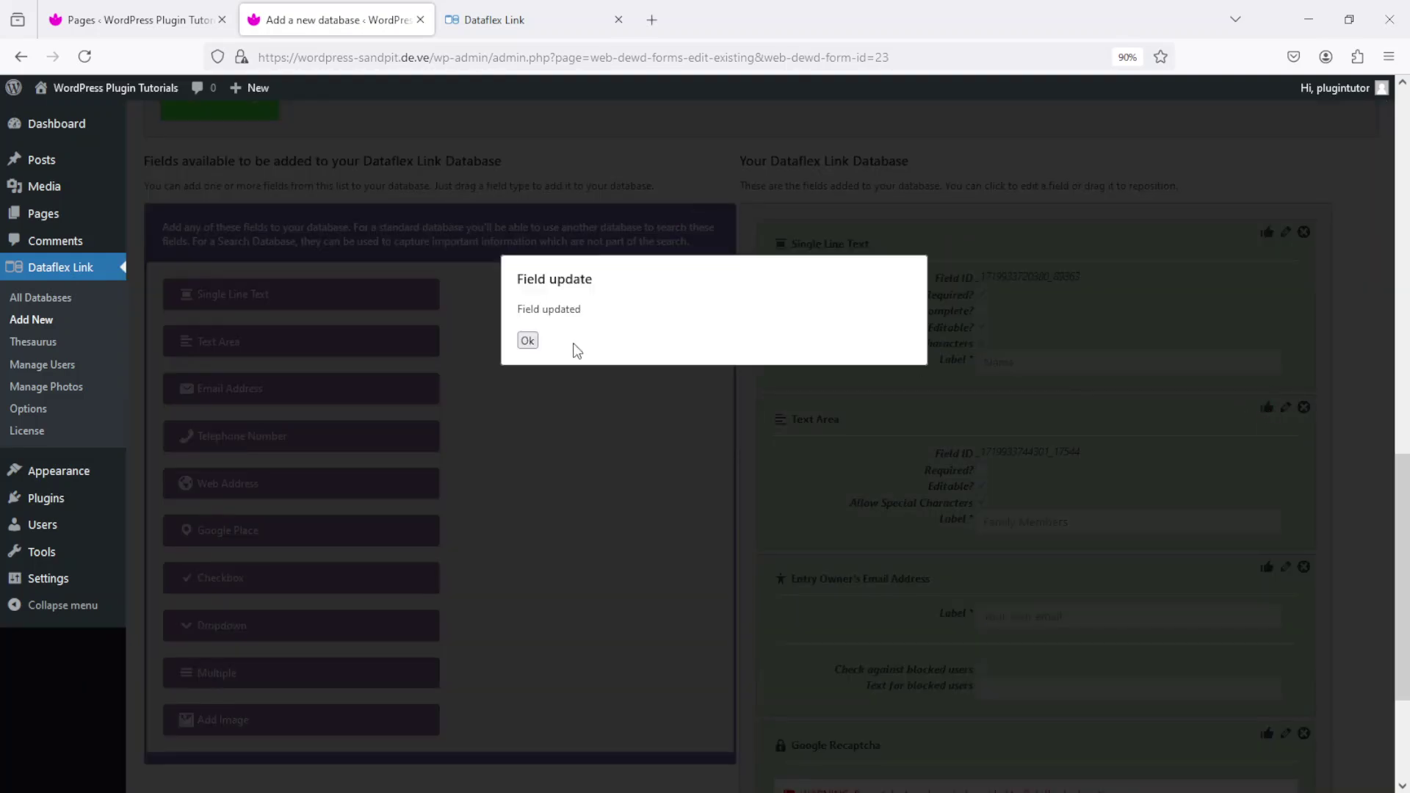
click(528, 340)
- Add a Single Line Text field labelled "Birthday" below Family Members, make it editable, allow special characters, and save it
drag(1409, 476, 1409, 520)
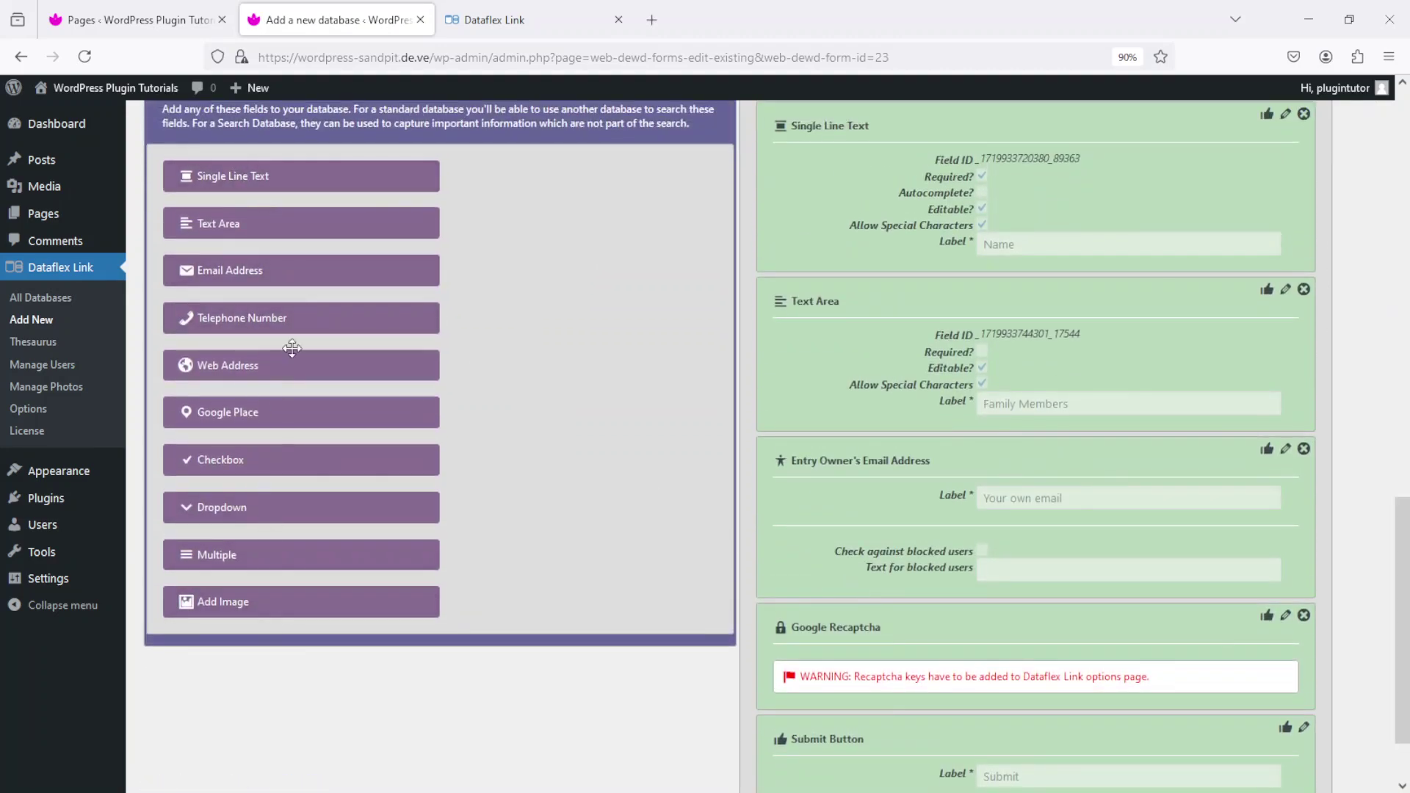
drag(230, 175, 945, 515)
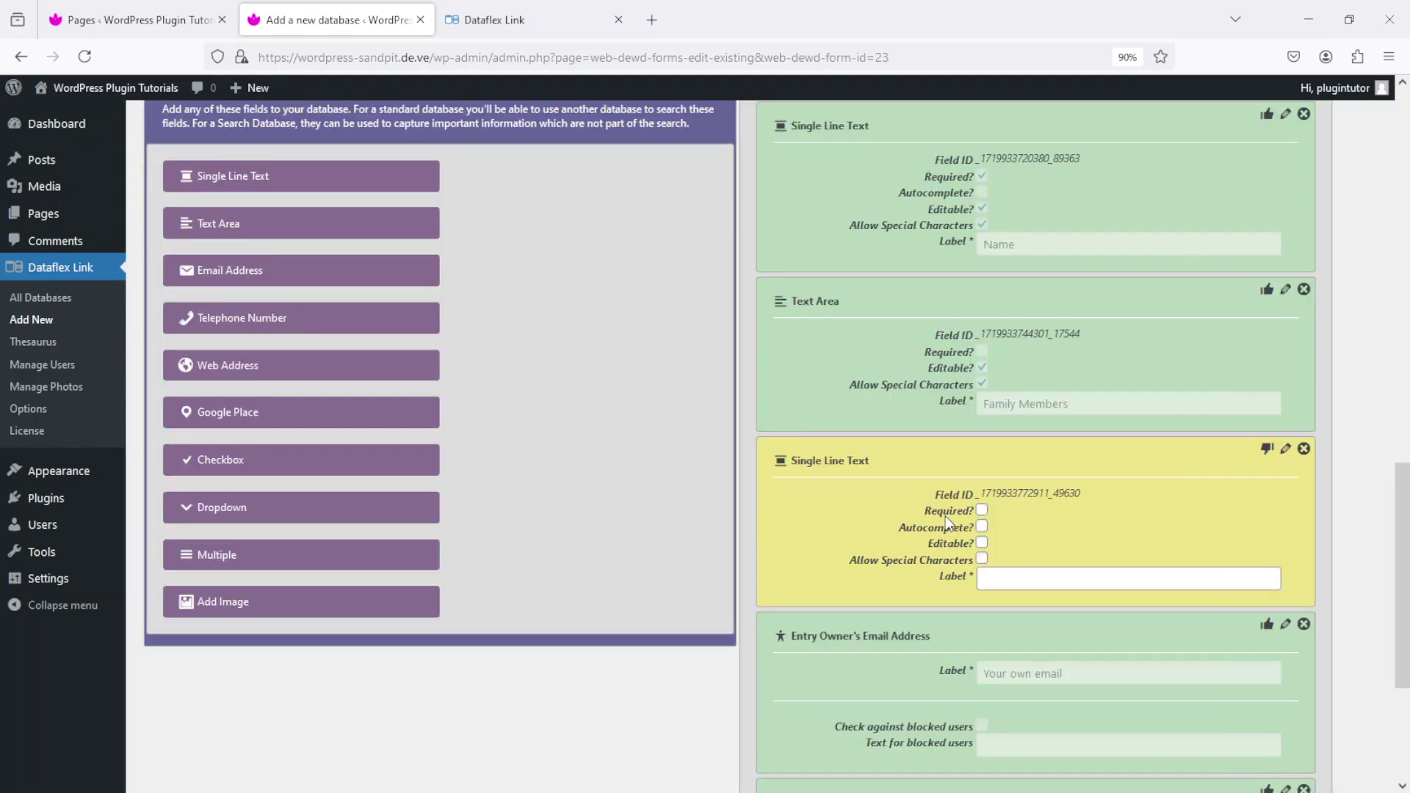
click(983, 544)
click(982, 560)
click(1020, 580)
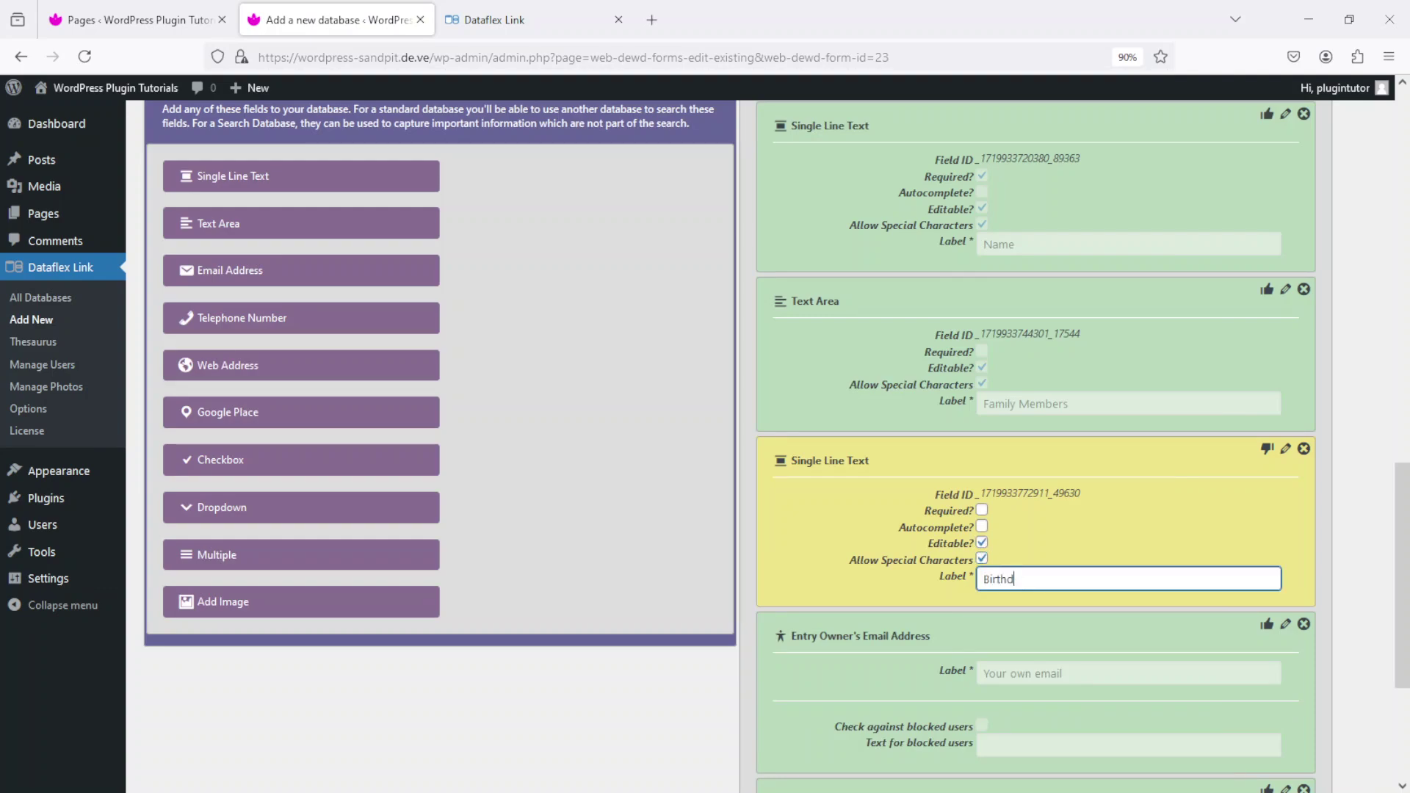
click(1268, 451)
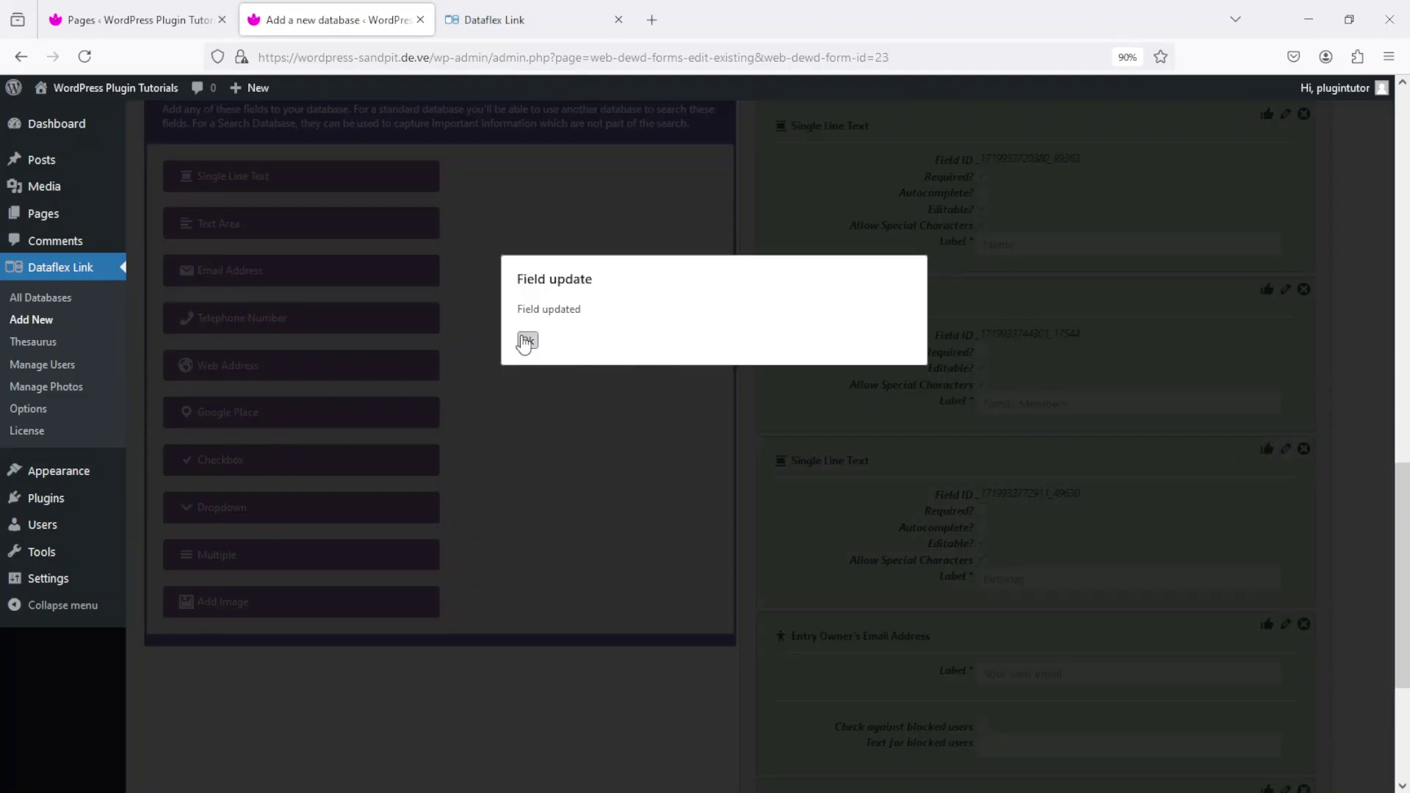
click(526, 341)
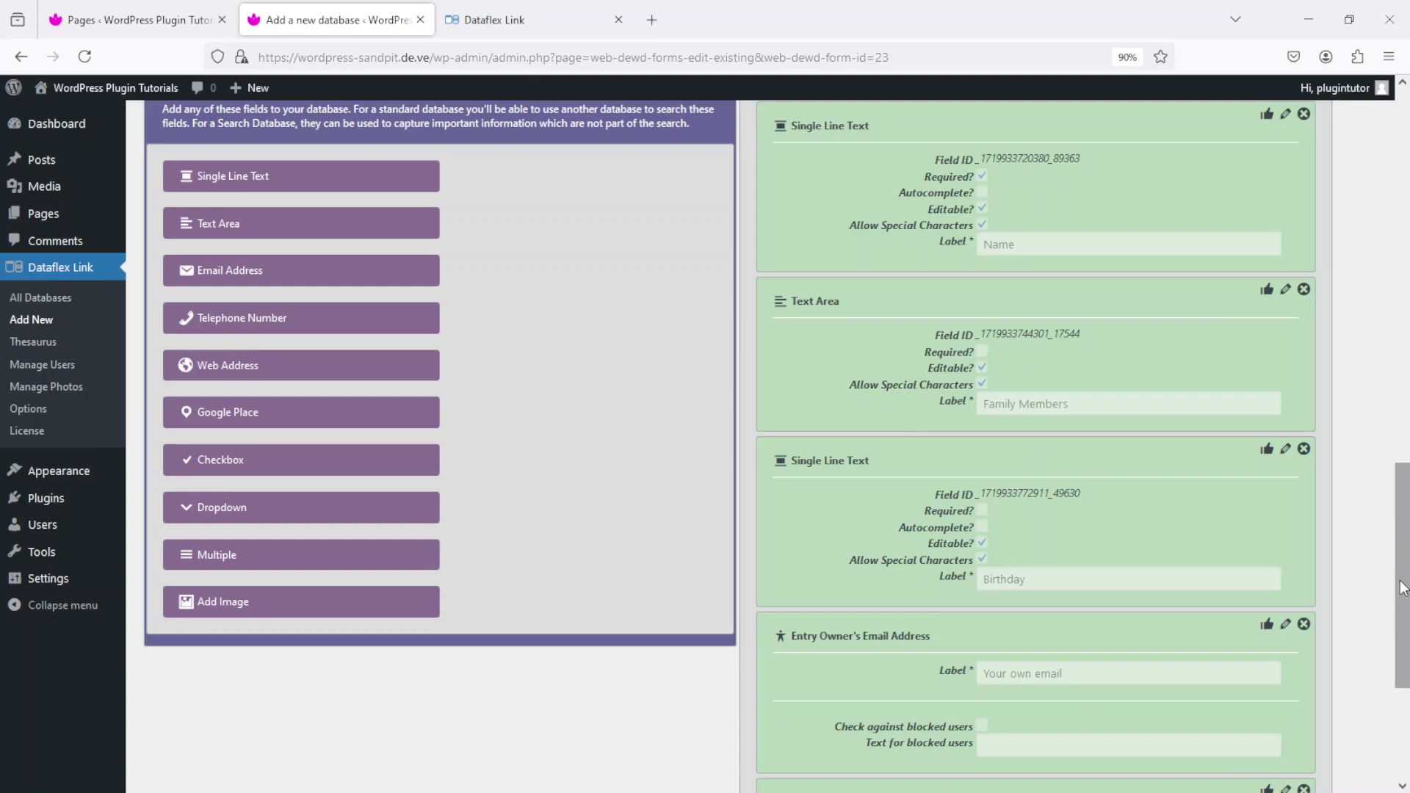
- Add a Web Address field labelled "Show Contact" above the Name field, make it required and editable, and save it
scroll(1401, 570, up, 3)
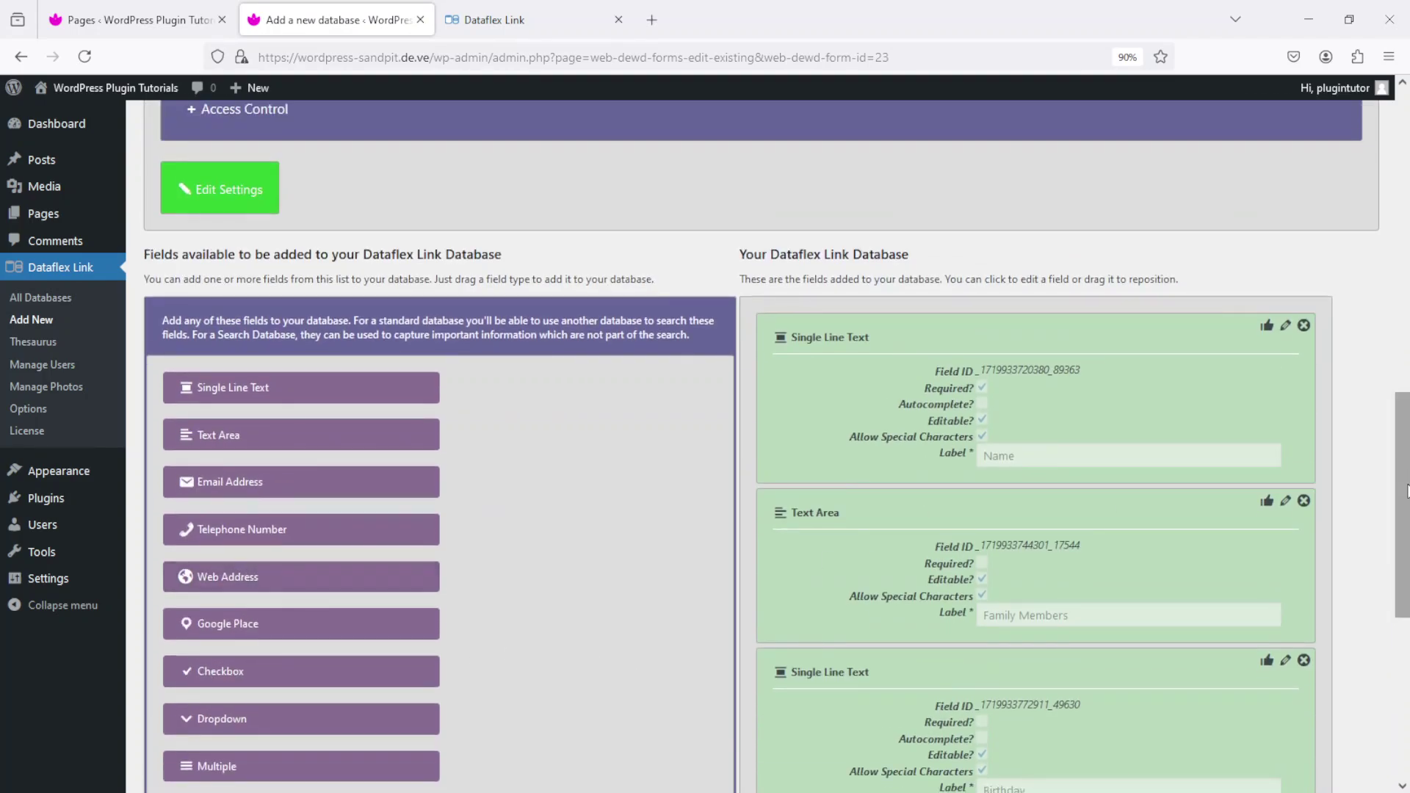
scroll(1403, 493, down, 1)
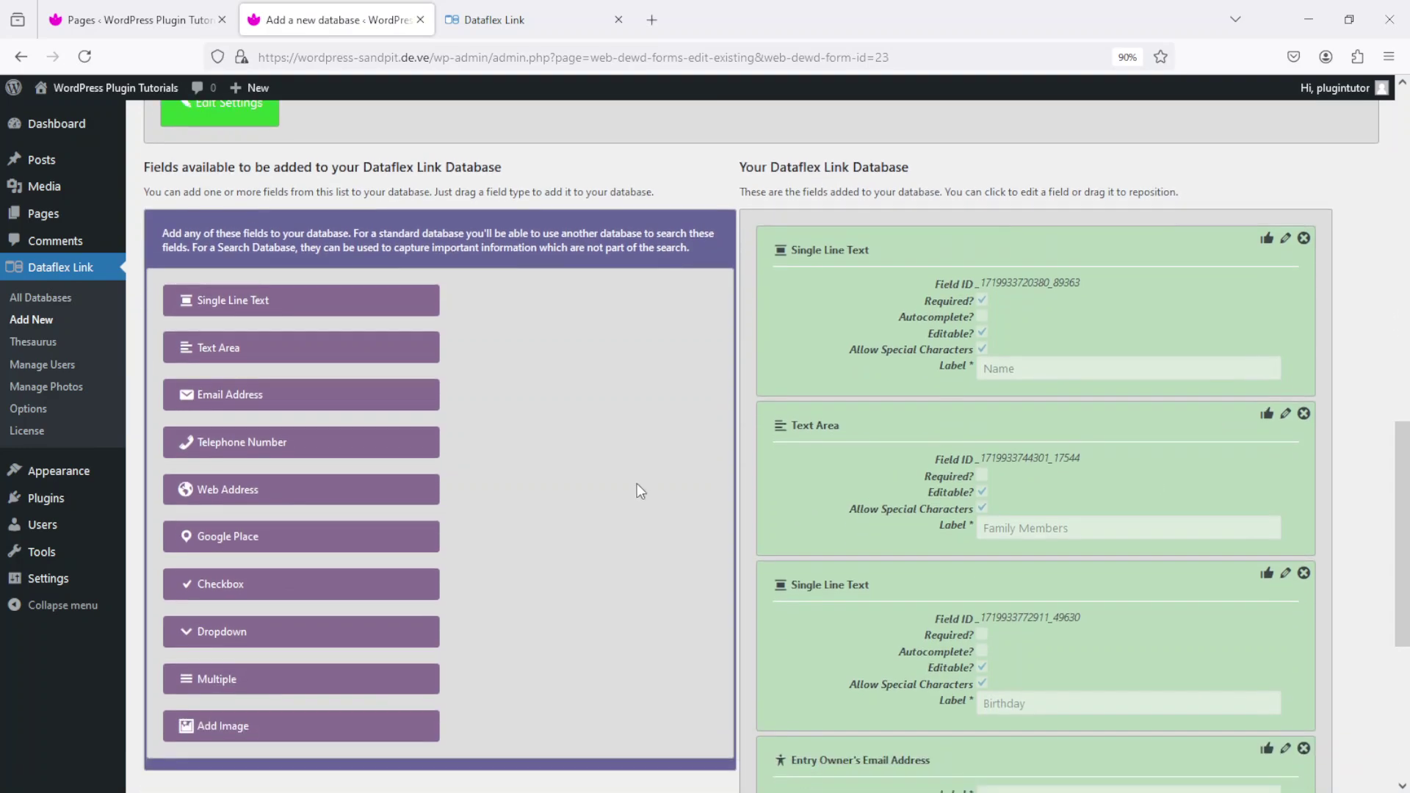
drag(353, 492, 967, 251)
click(1087, 365)
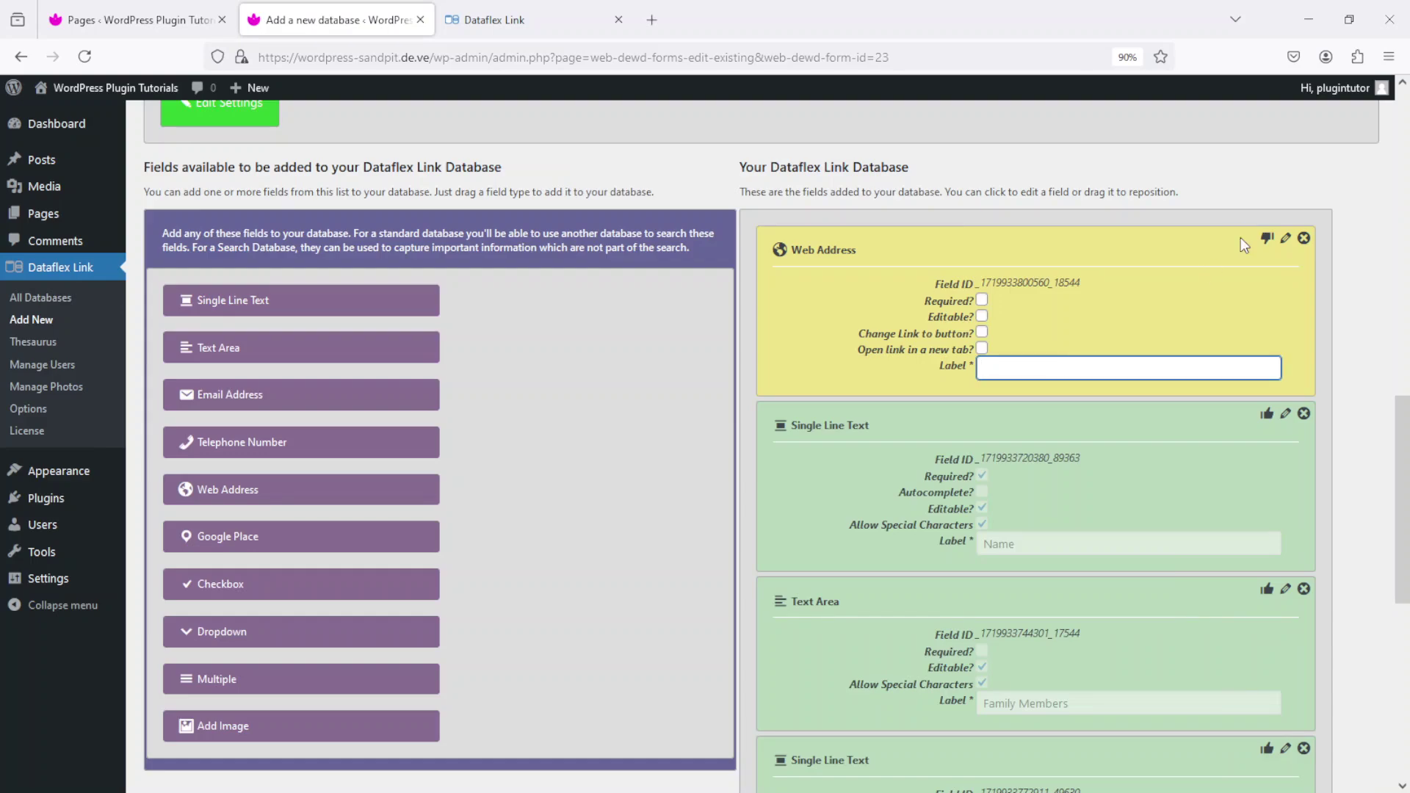
text(Show Contact)
click(983, 301)
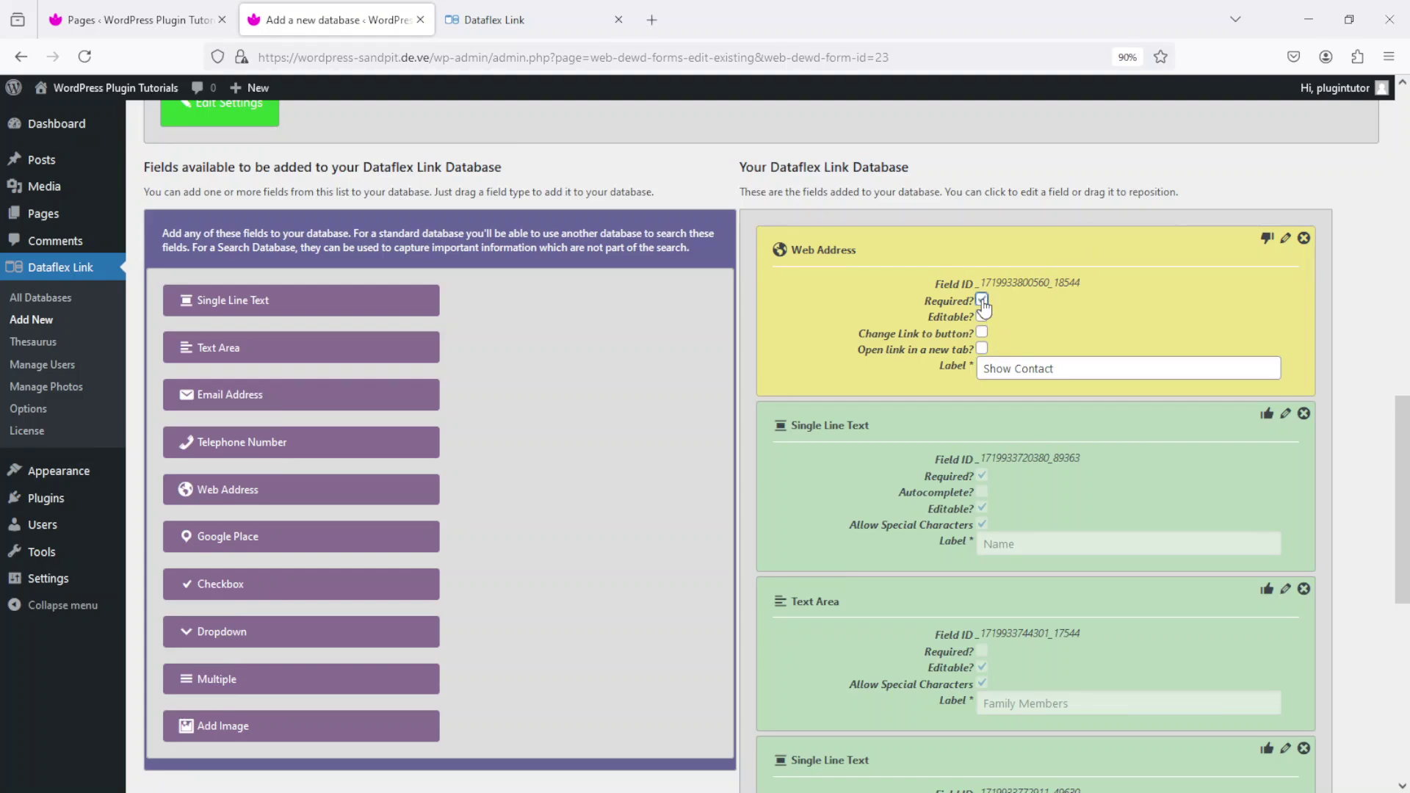
click(982, 316)
click(1267, 239)
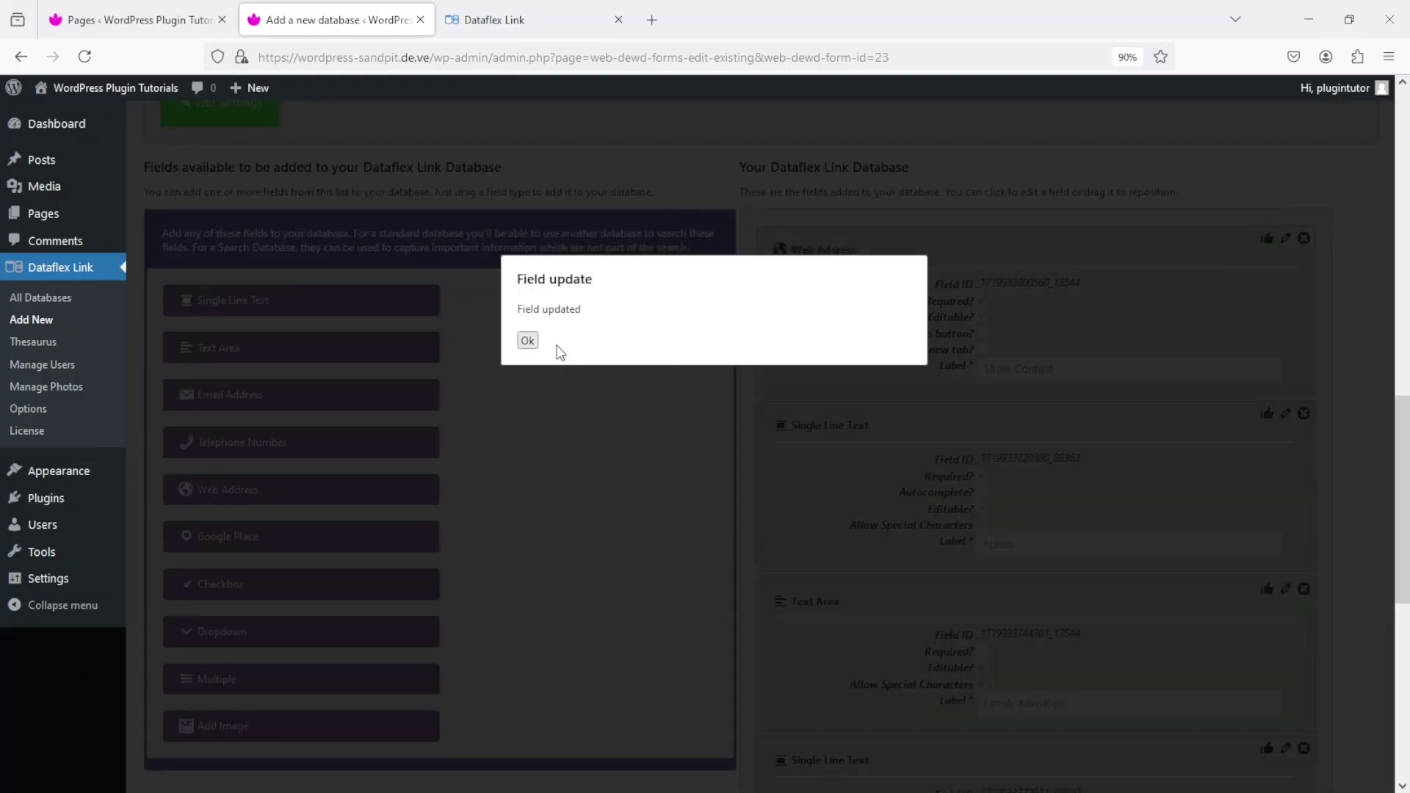
click(527, 341)
- Copy the Personal Details database shortcode from the Main section of the database settings
drag(1409, 544, 1406, 274)
click(399, 236)
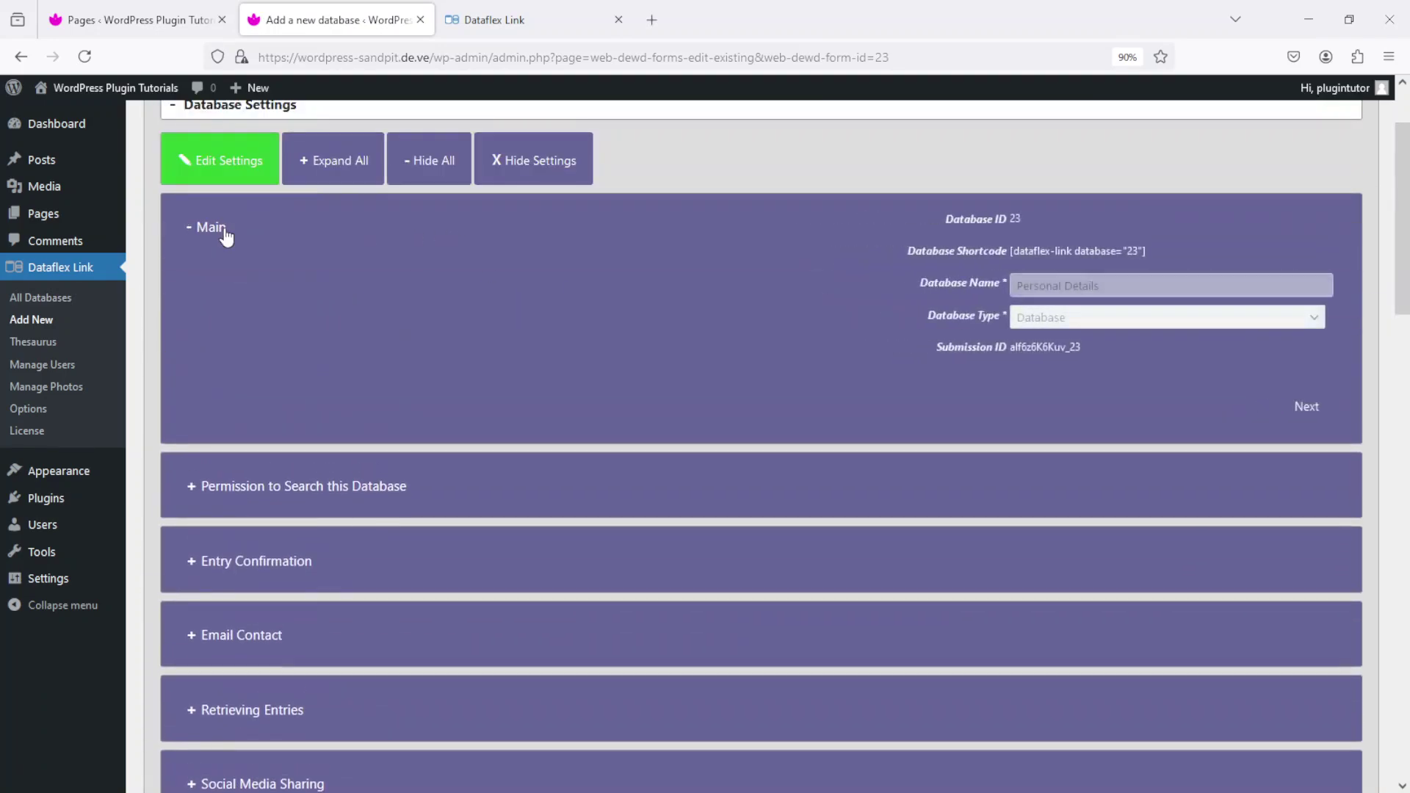
drag(757, 274, 621, 283)
key(ctrl+c)
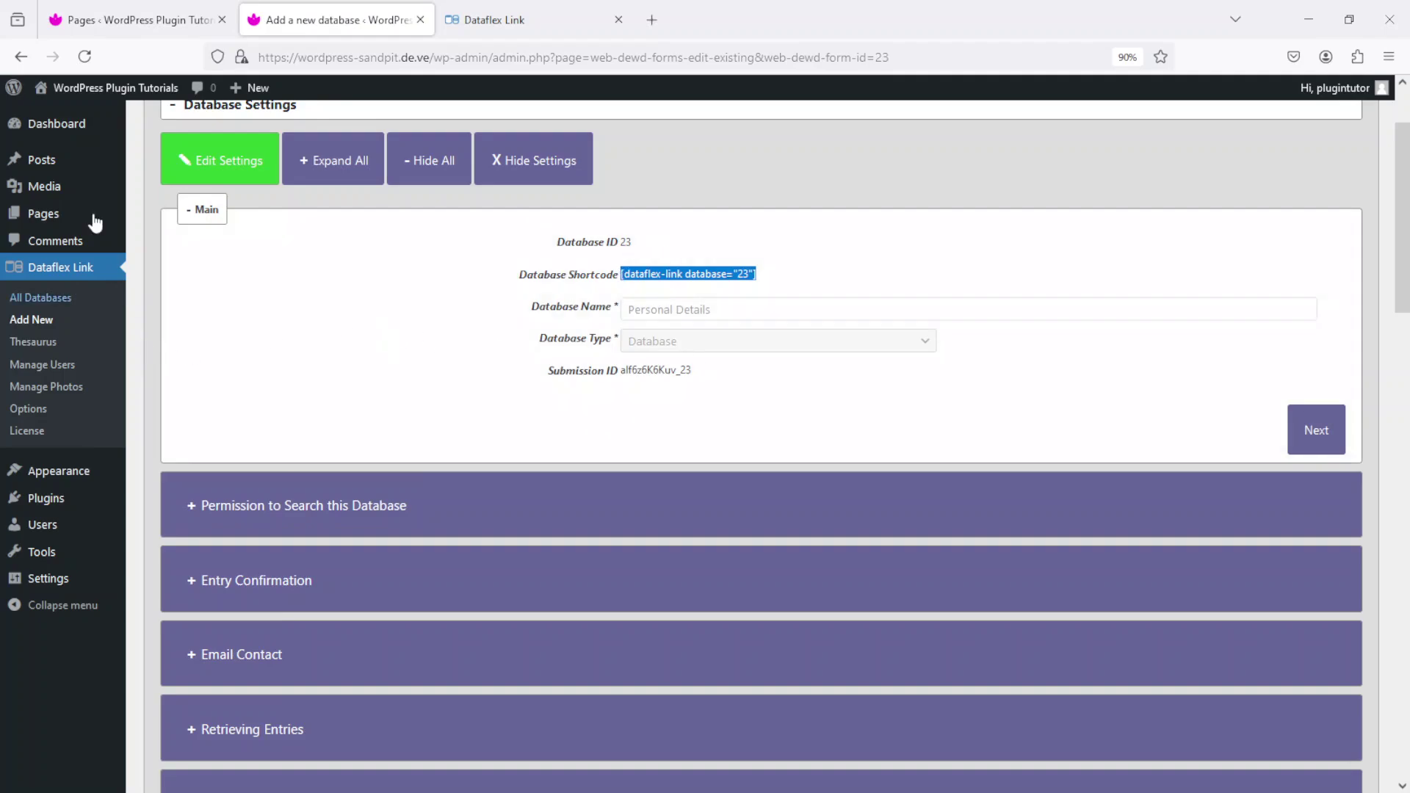
- Add a Shortcode block containing [dataflex-link database="23"] to the Add Personal Details page and update the page
mouse_move(39, 215)
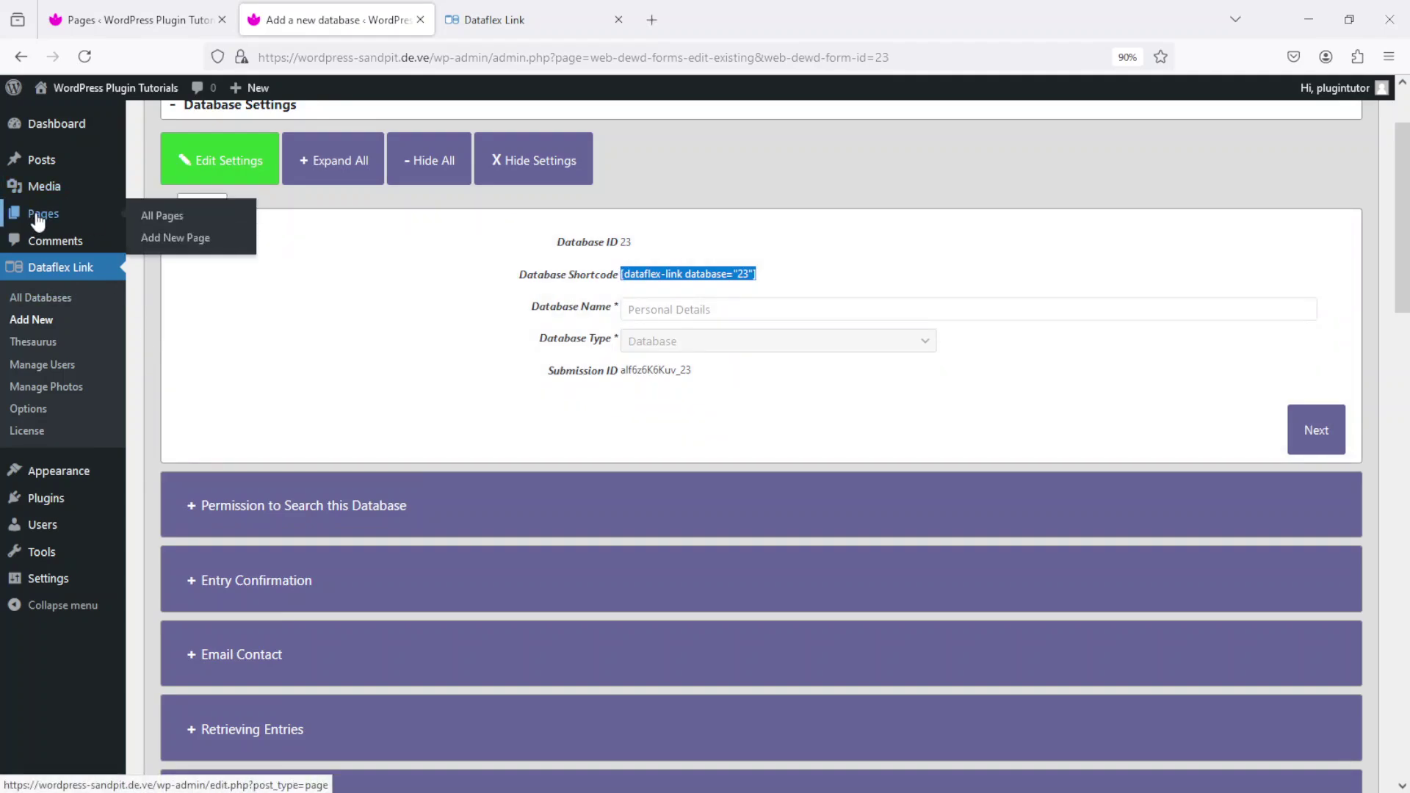
click(155, 216)
click(185, 362)
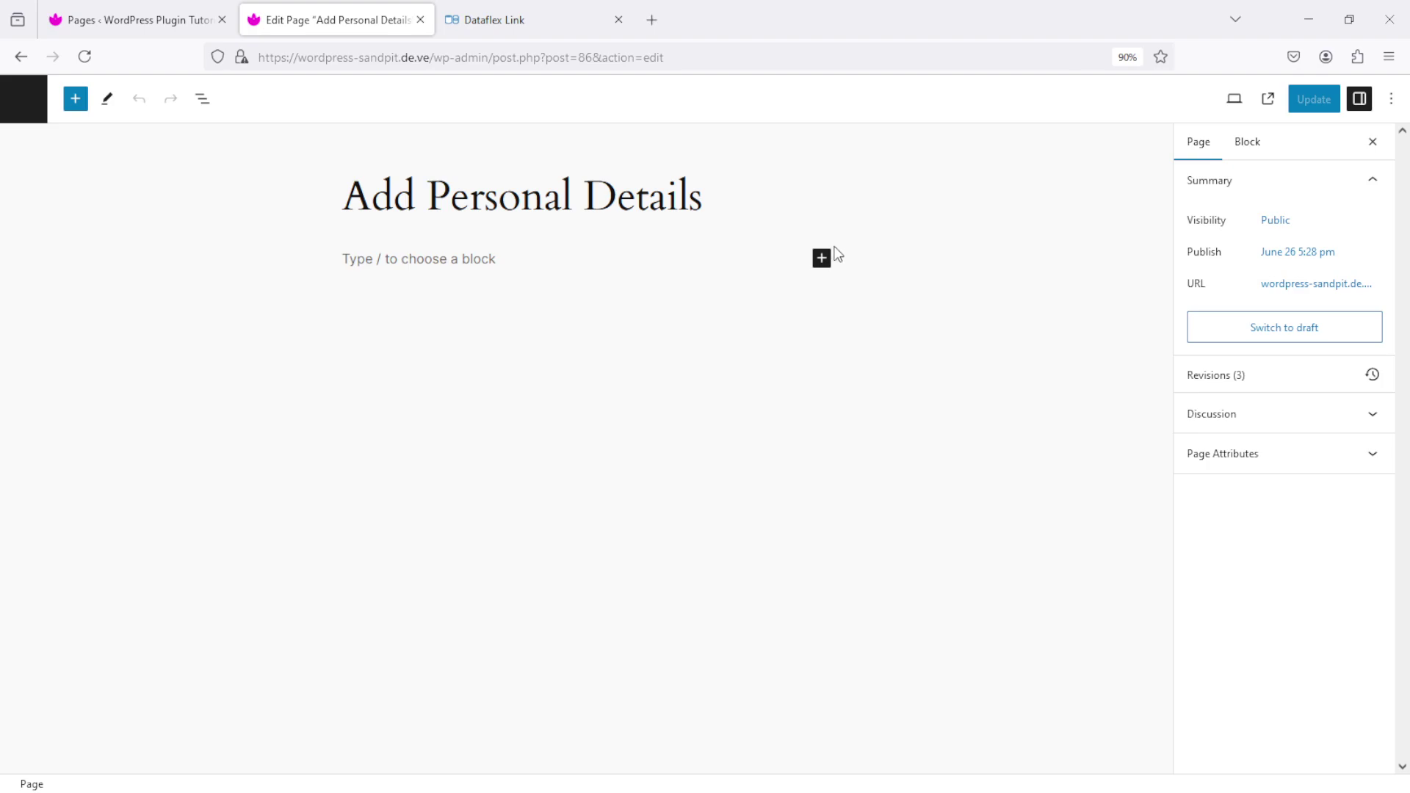
click(822, 258)
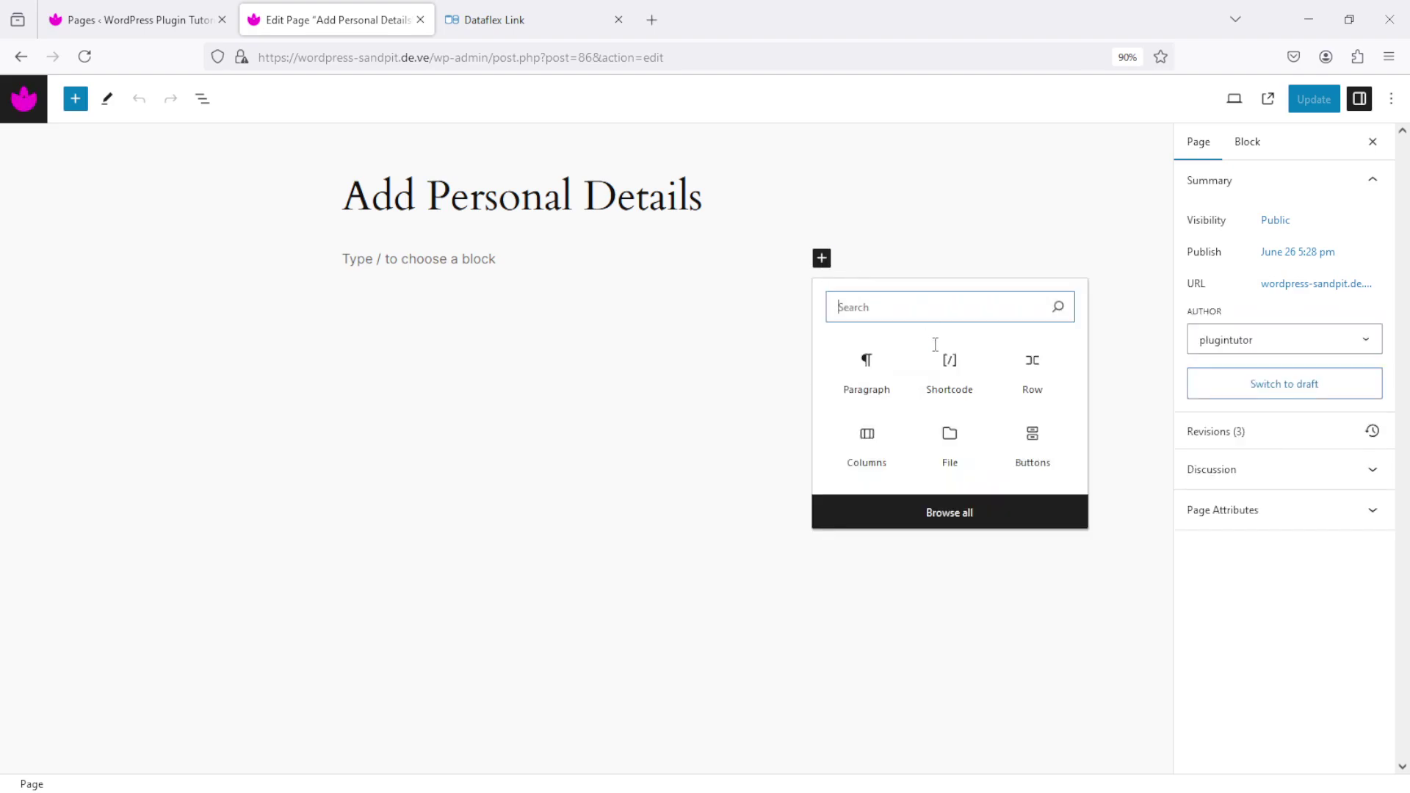
text(short)
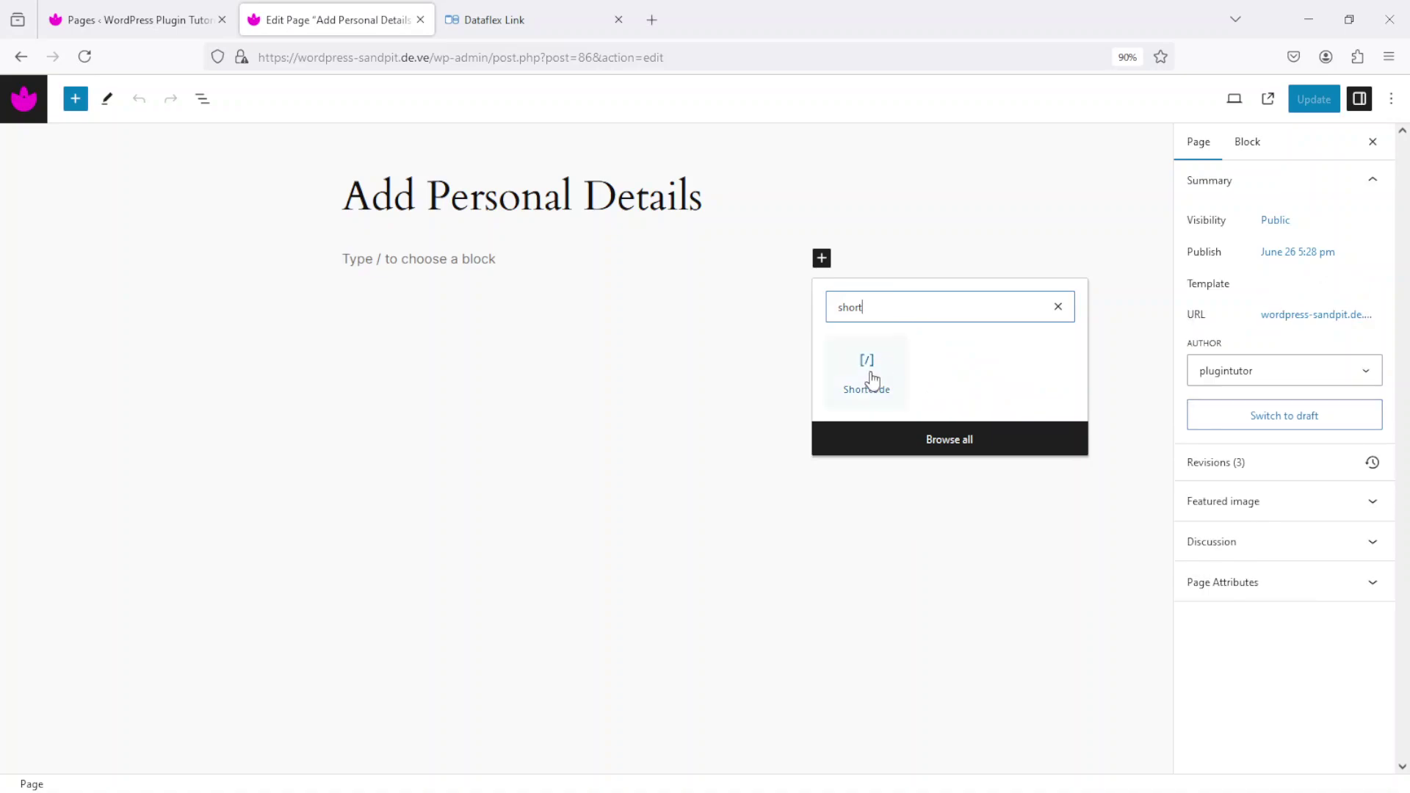
click(867, 376)
key(ctrl+v)
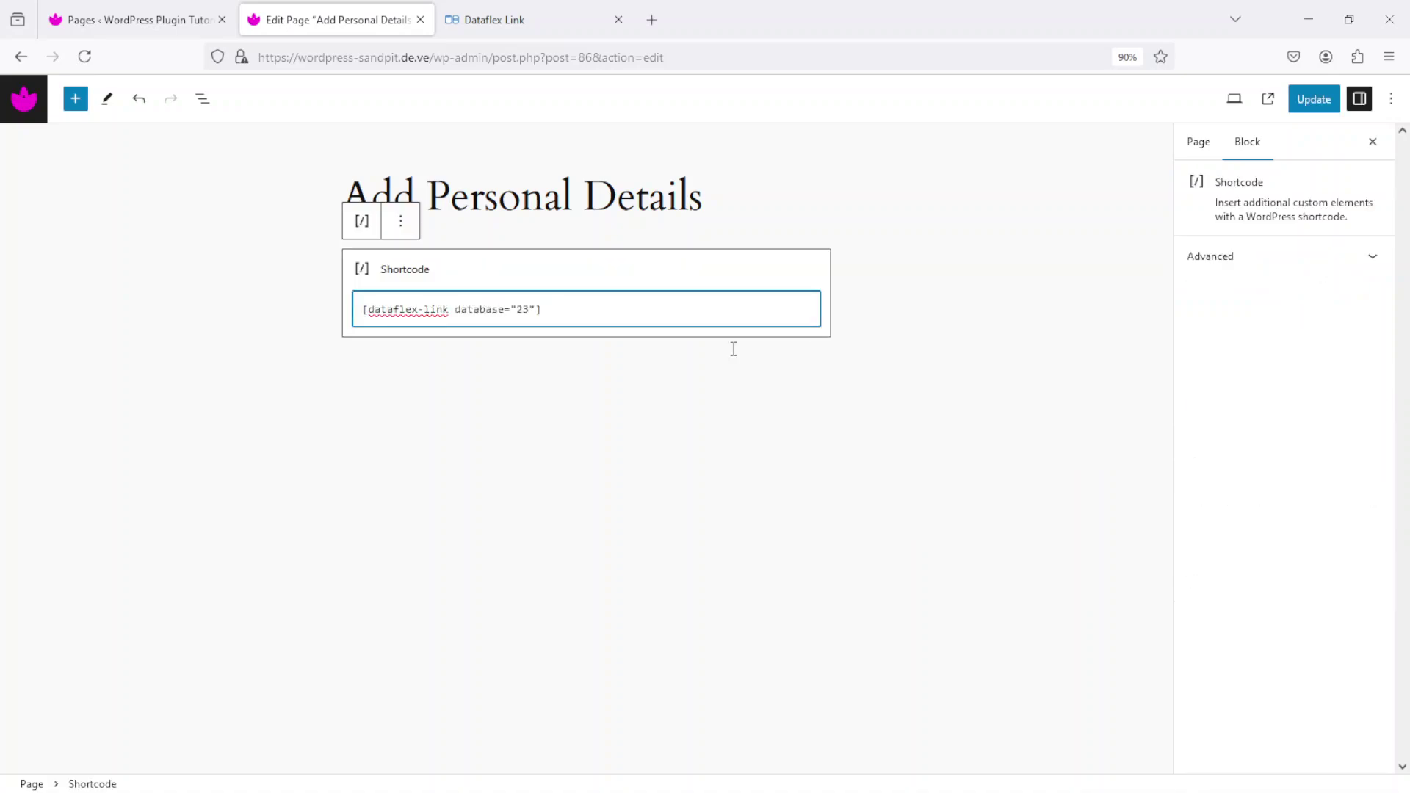
click(1320, 100)
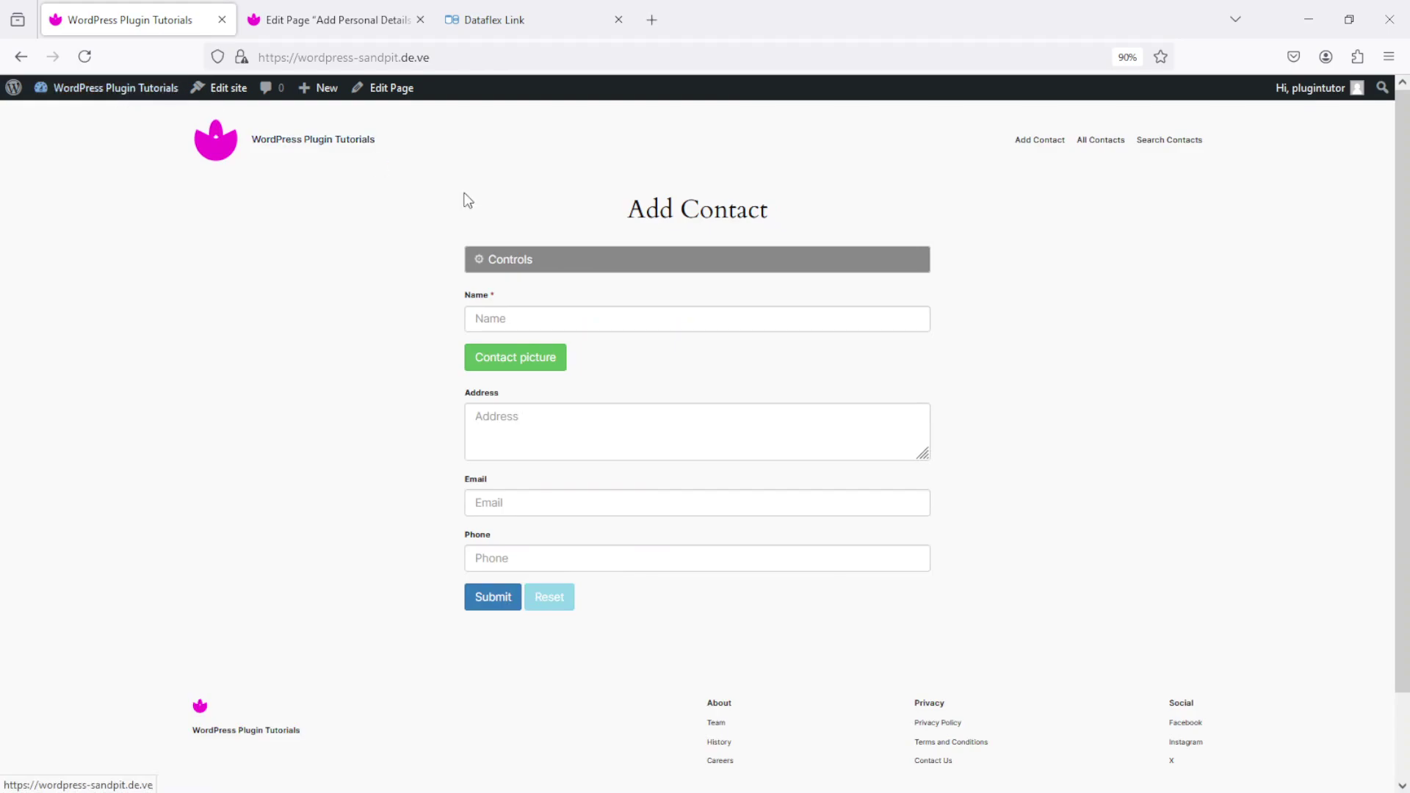
- Retrieve my items on the site's All Contacts page and open the contact dated 28 June 2024 16:20 for updating
click(1106, 144)
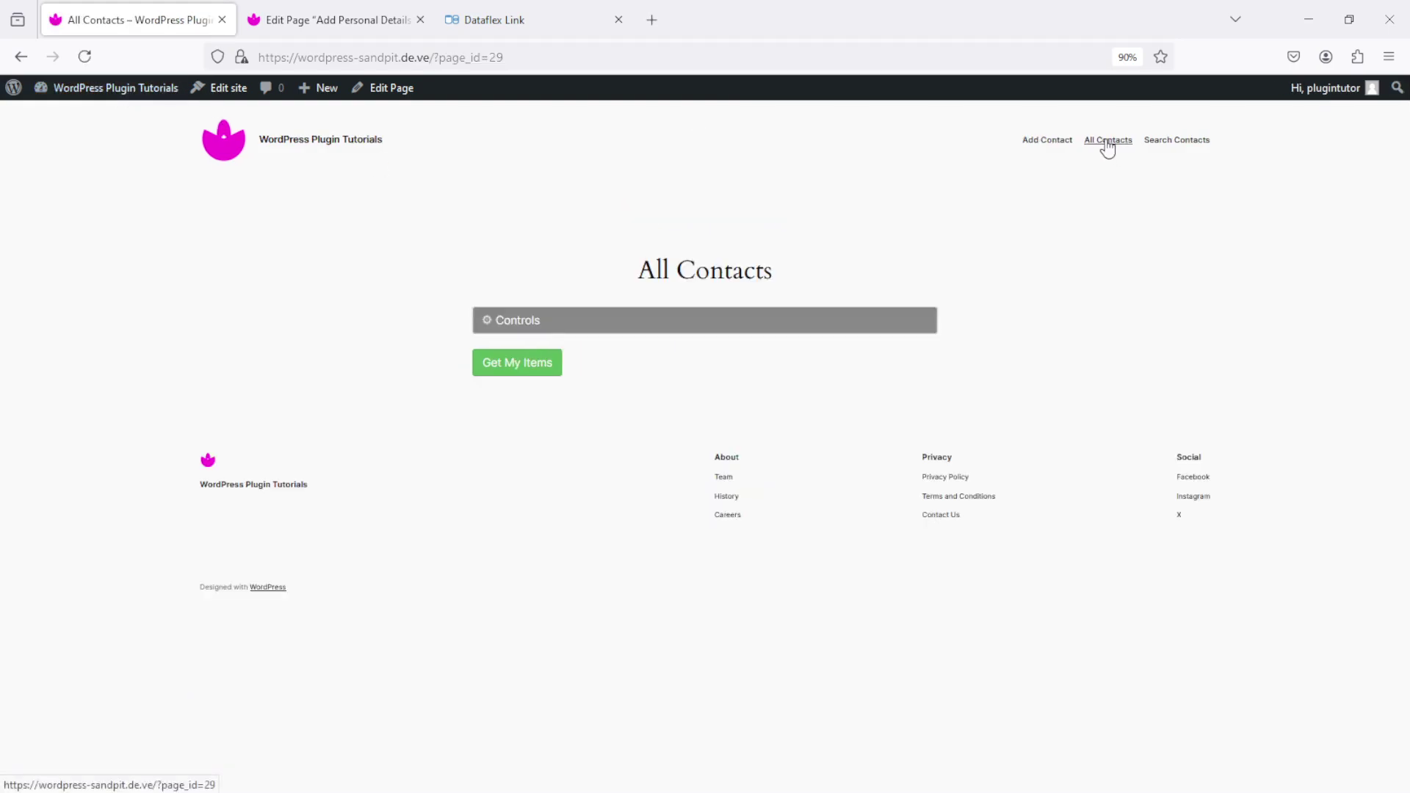
click(513, 367)
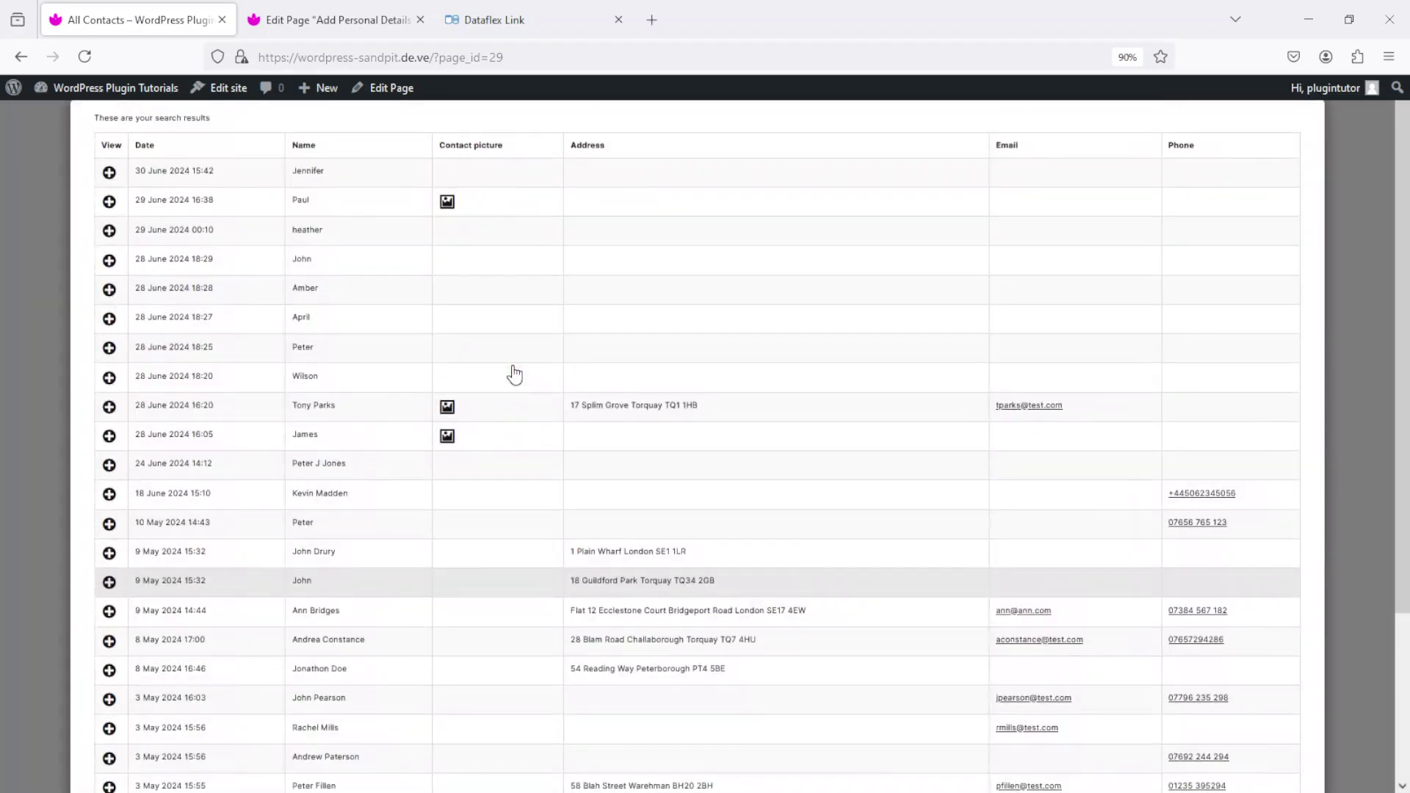
click(818, 409)
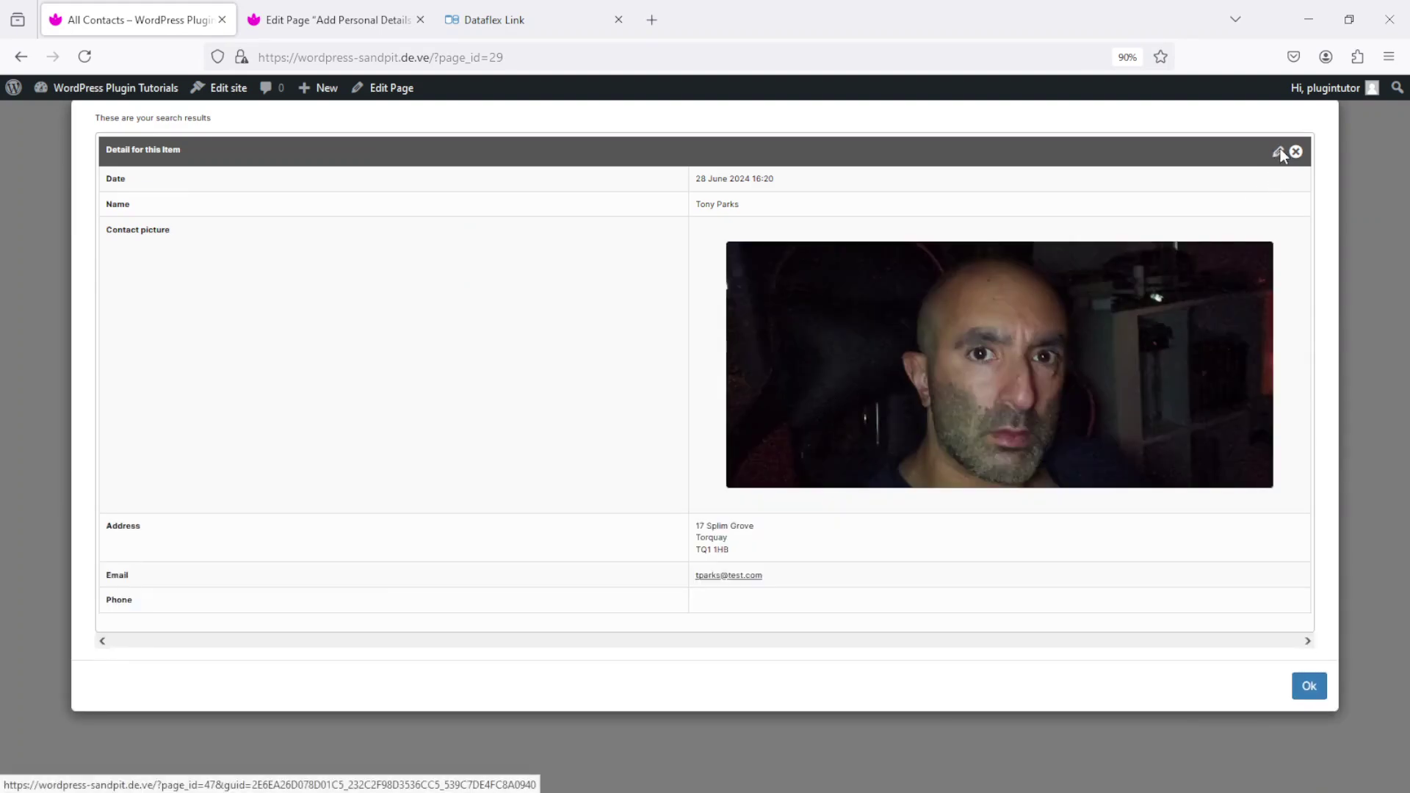
click(1279, 154)
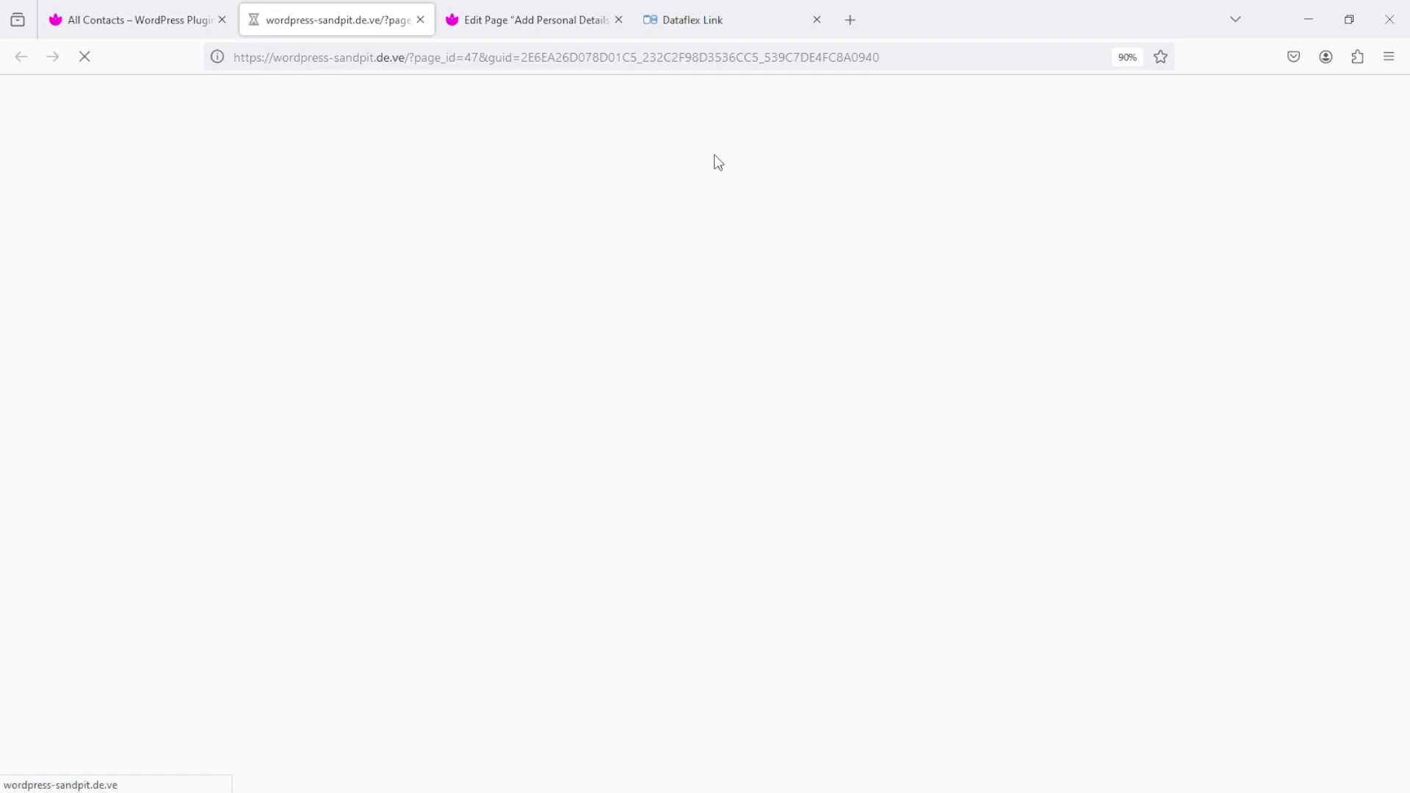
- Copy the full web address of this contact's Update Contact page, including its guid
click(476, 58)
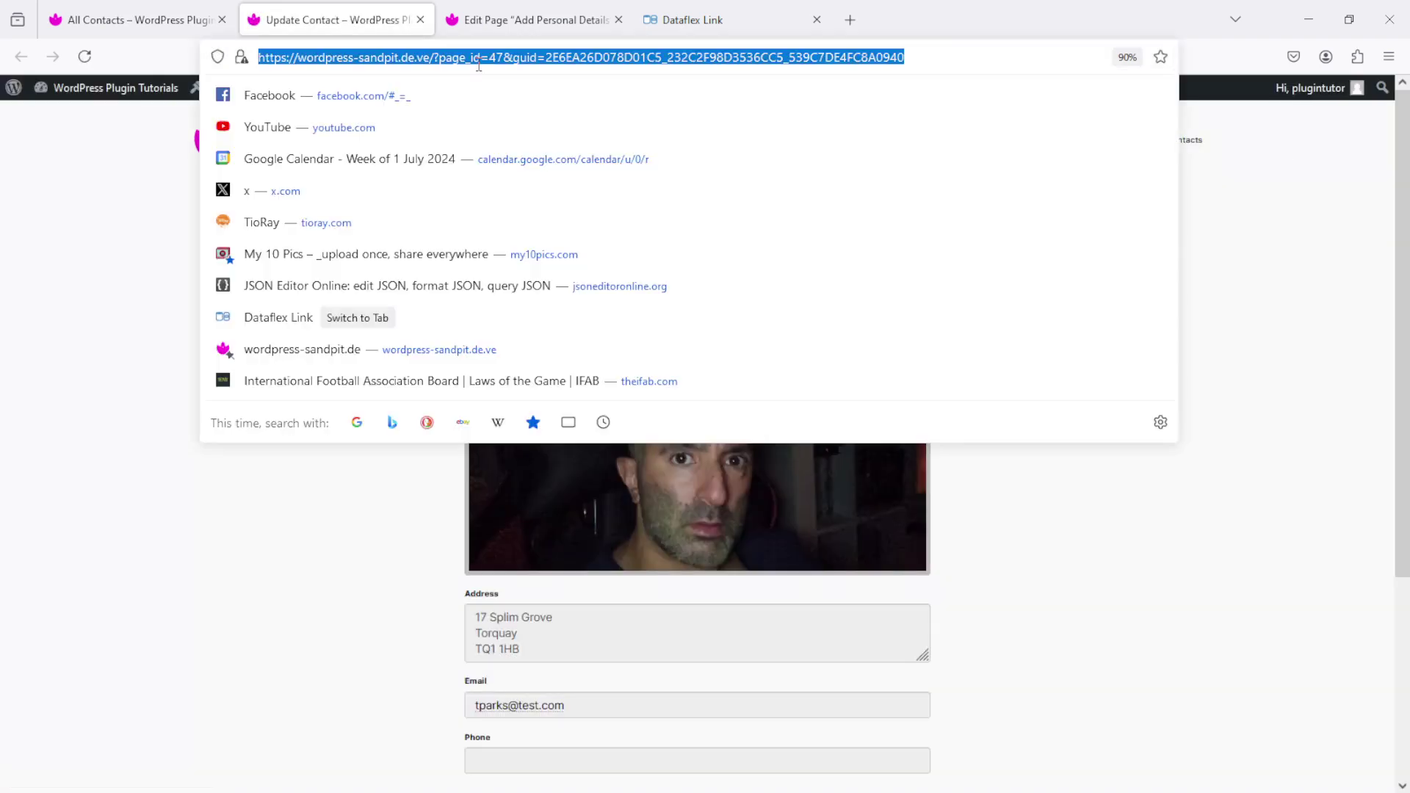
right_click(479, 65)
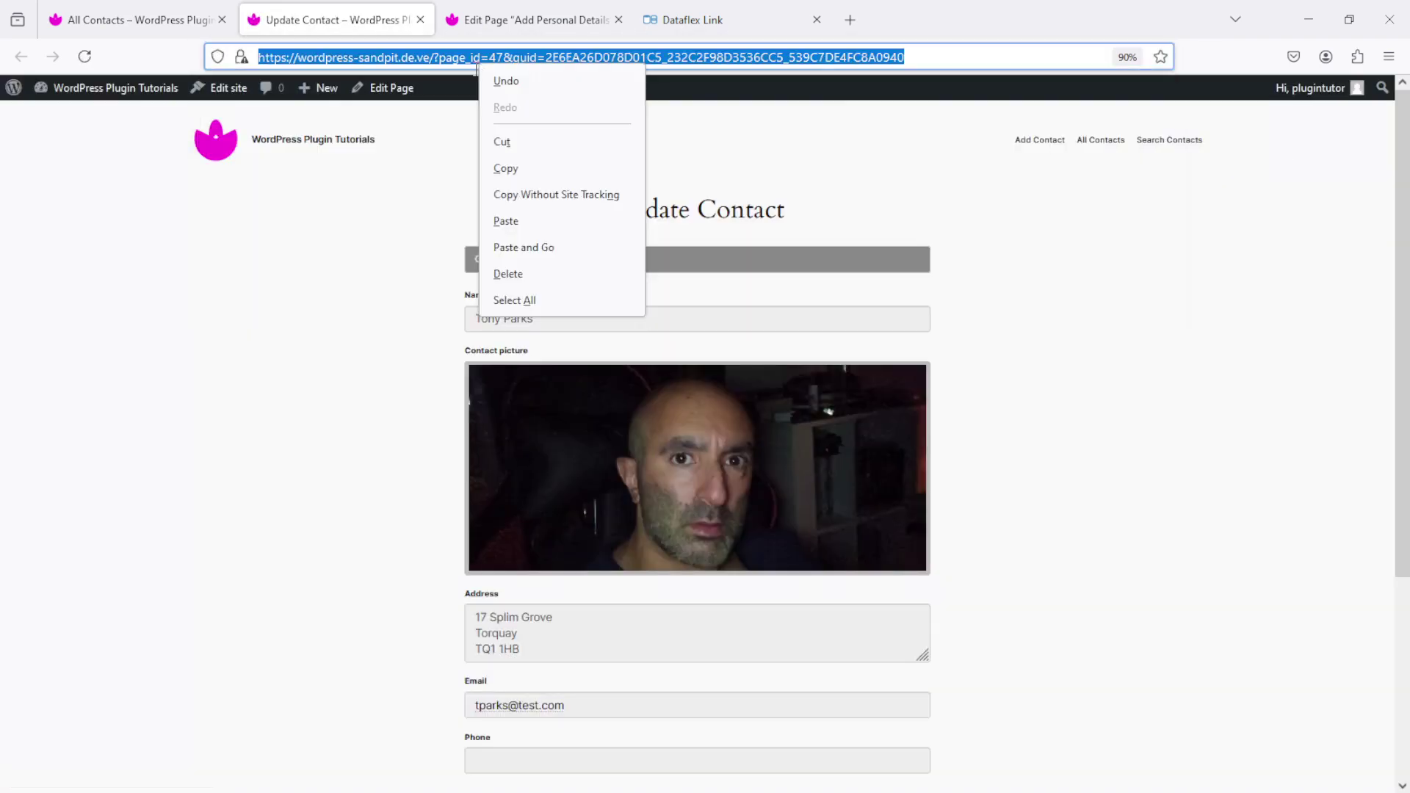
click(537, 174)
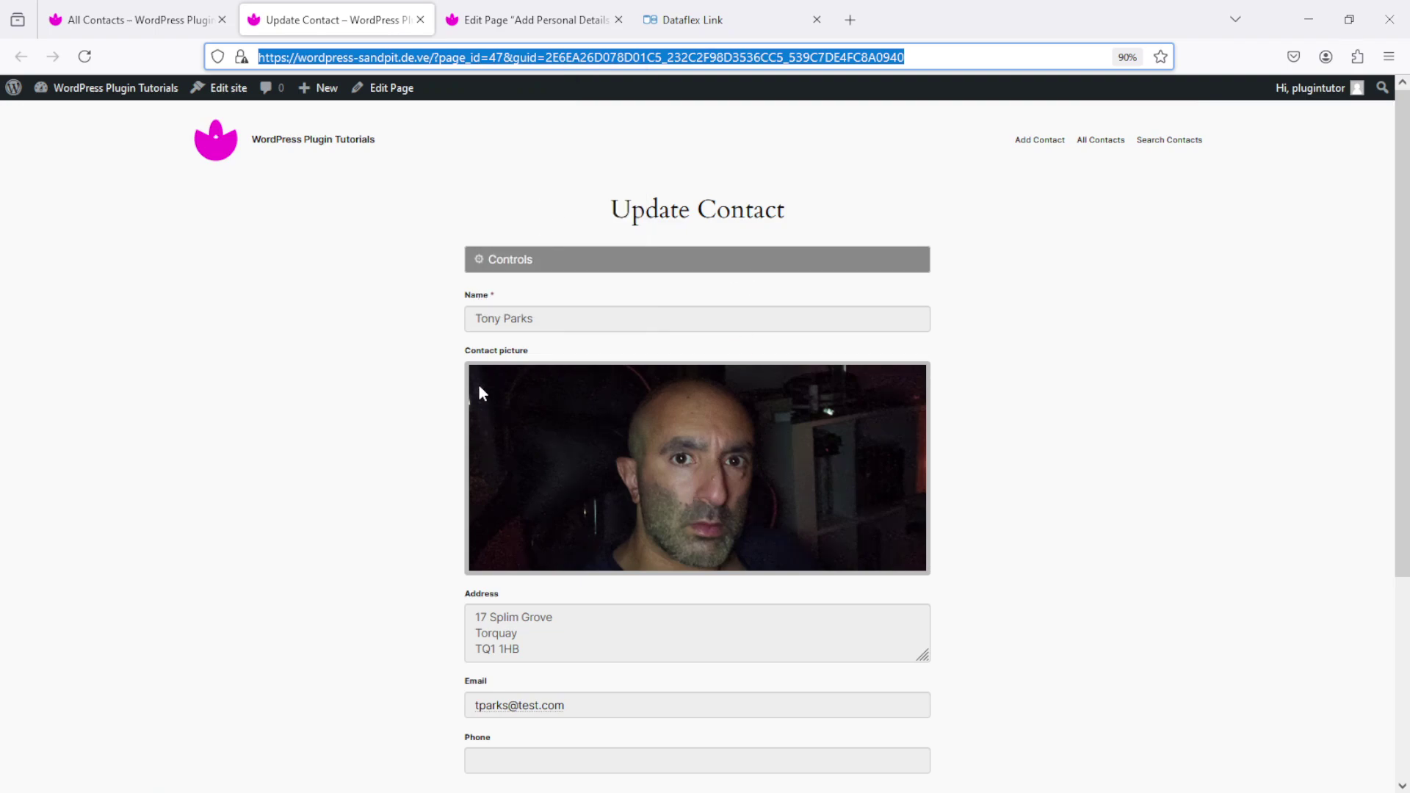
- Open the Update Contact page for editing from the WordPress pages list
drag(1404, 293, 1408, 375)
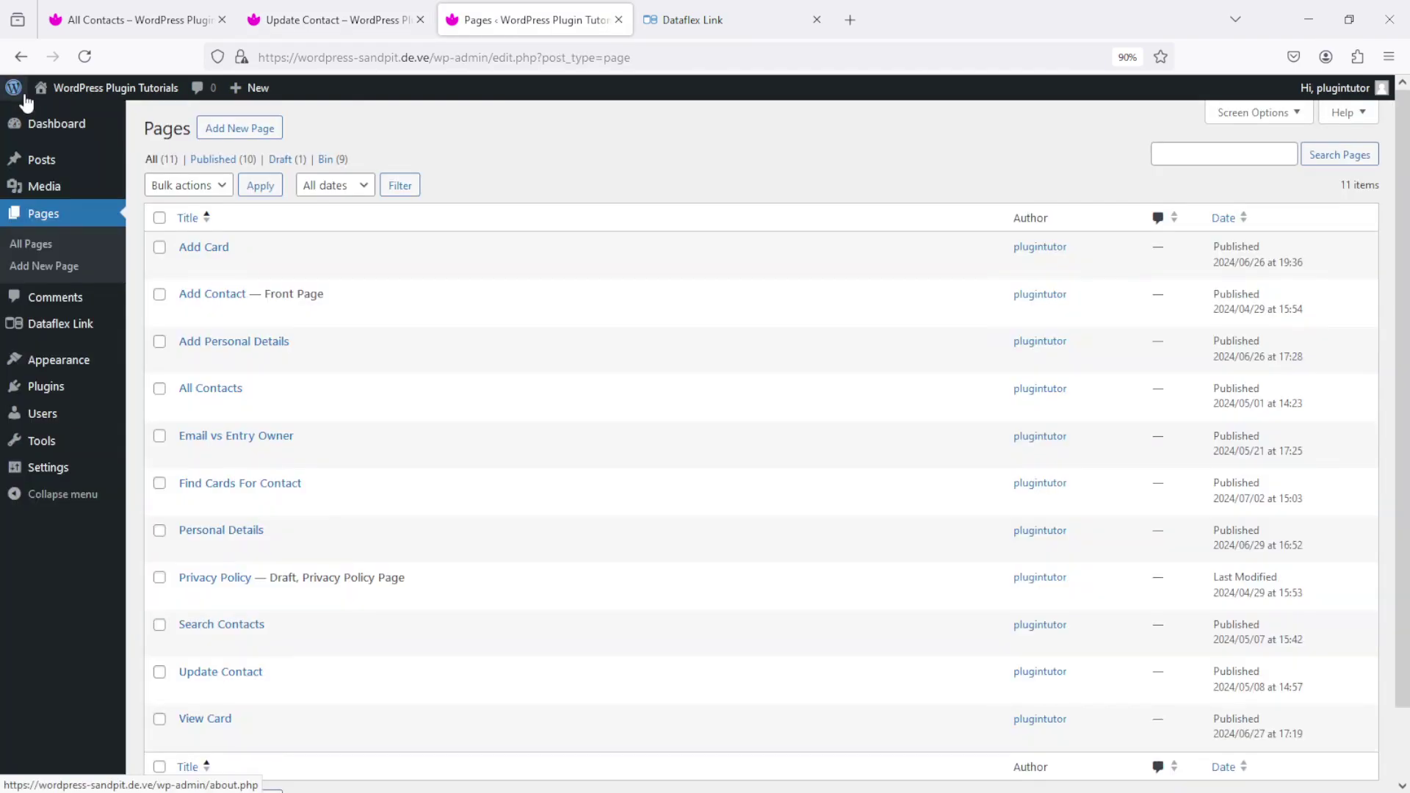
click(188, 691)
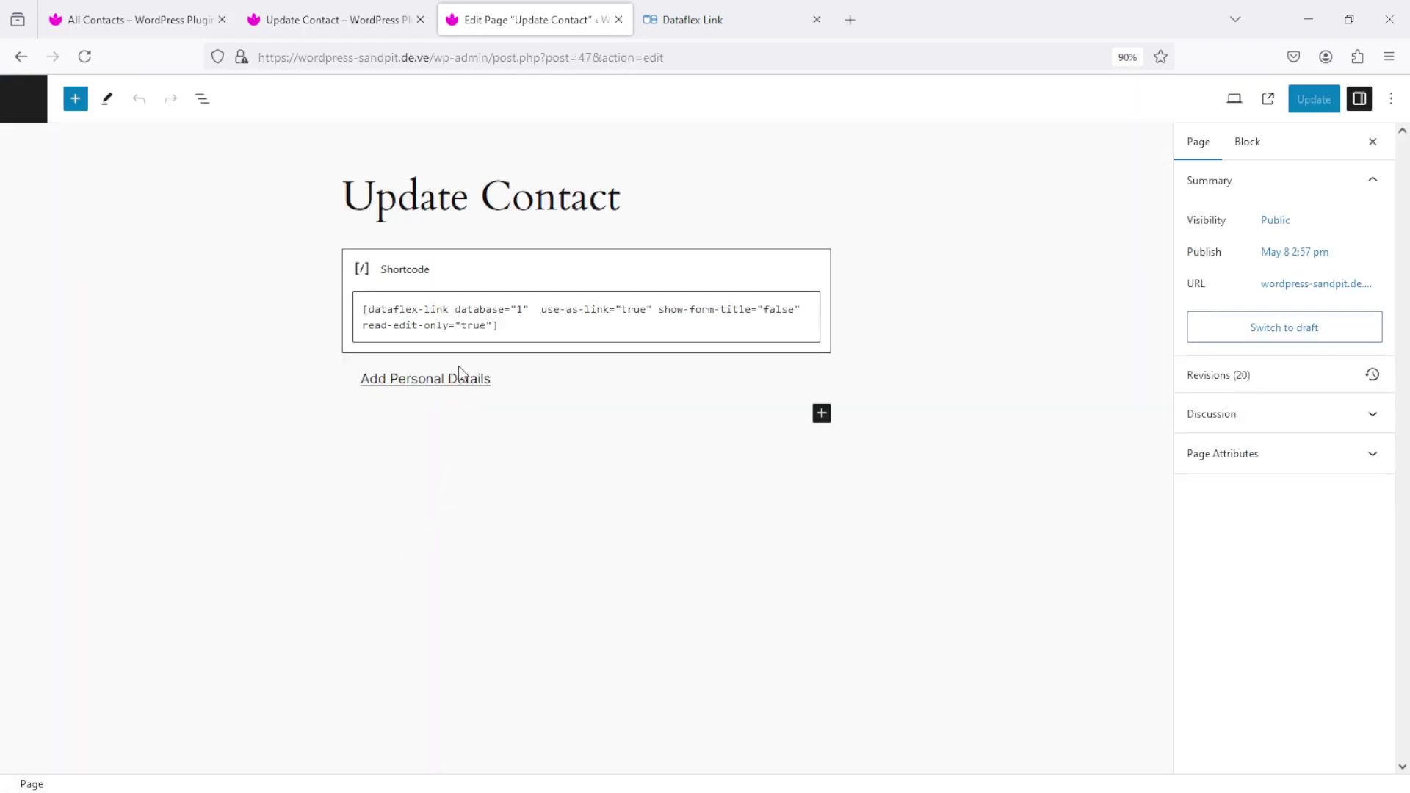
- Inspect the link target of the Add Personal Details text on the Update Contact page without changing it
click(472, 377)
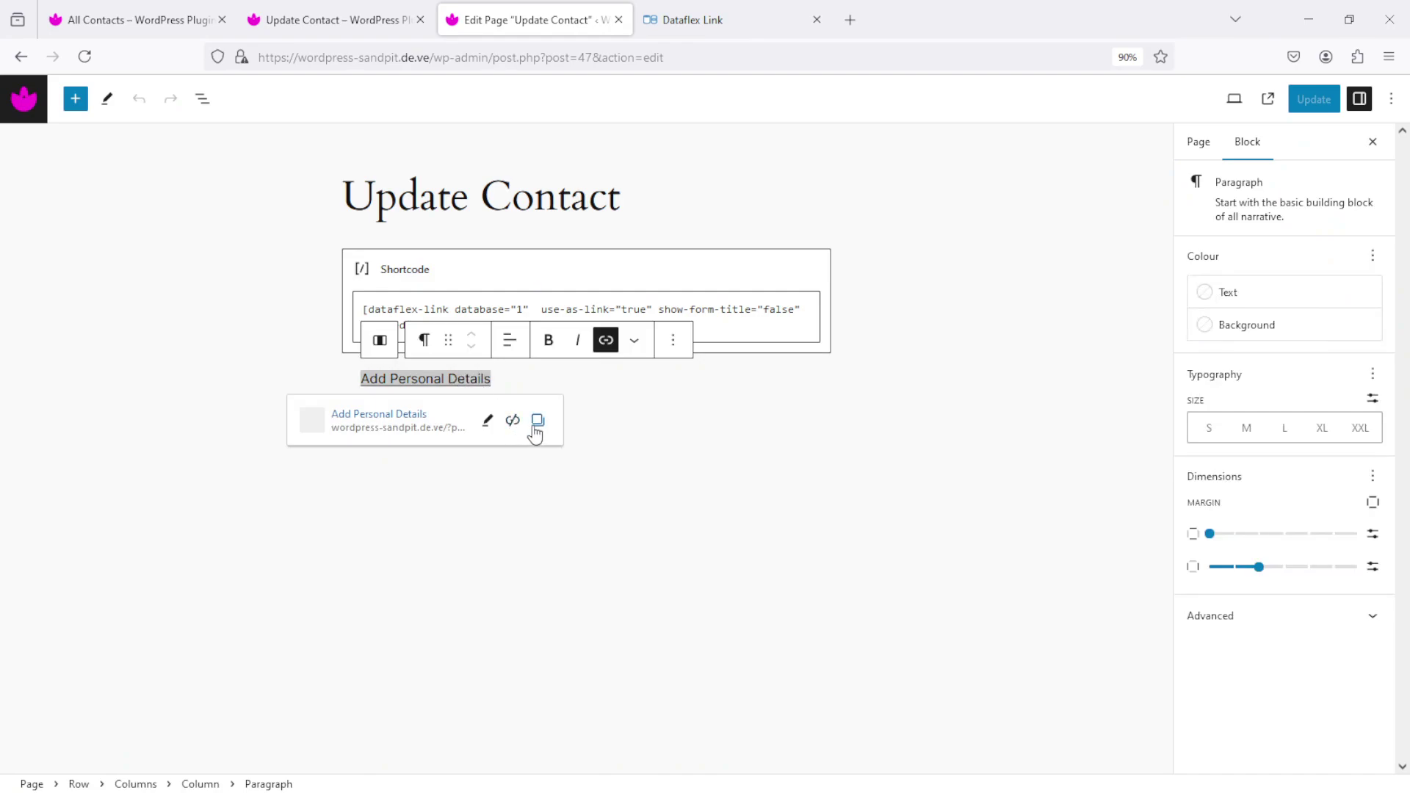
click(488, 421)
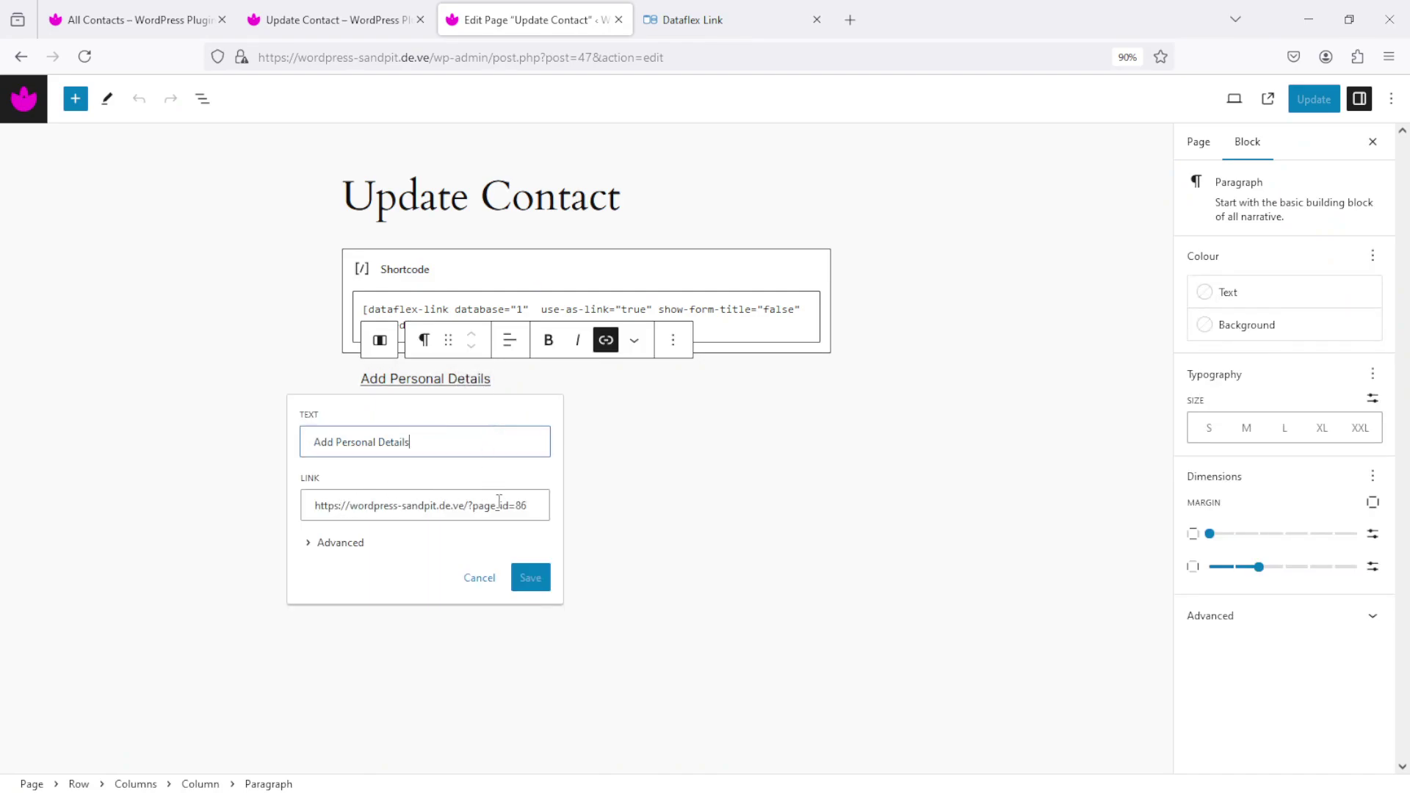
click(478, 578)
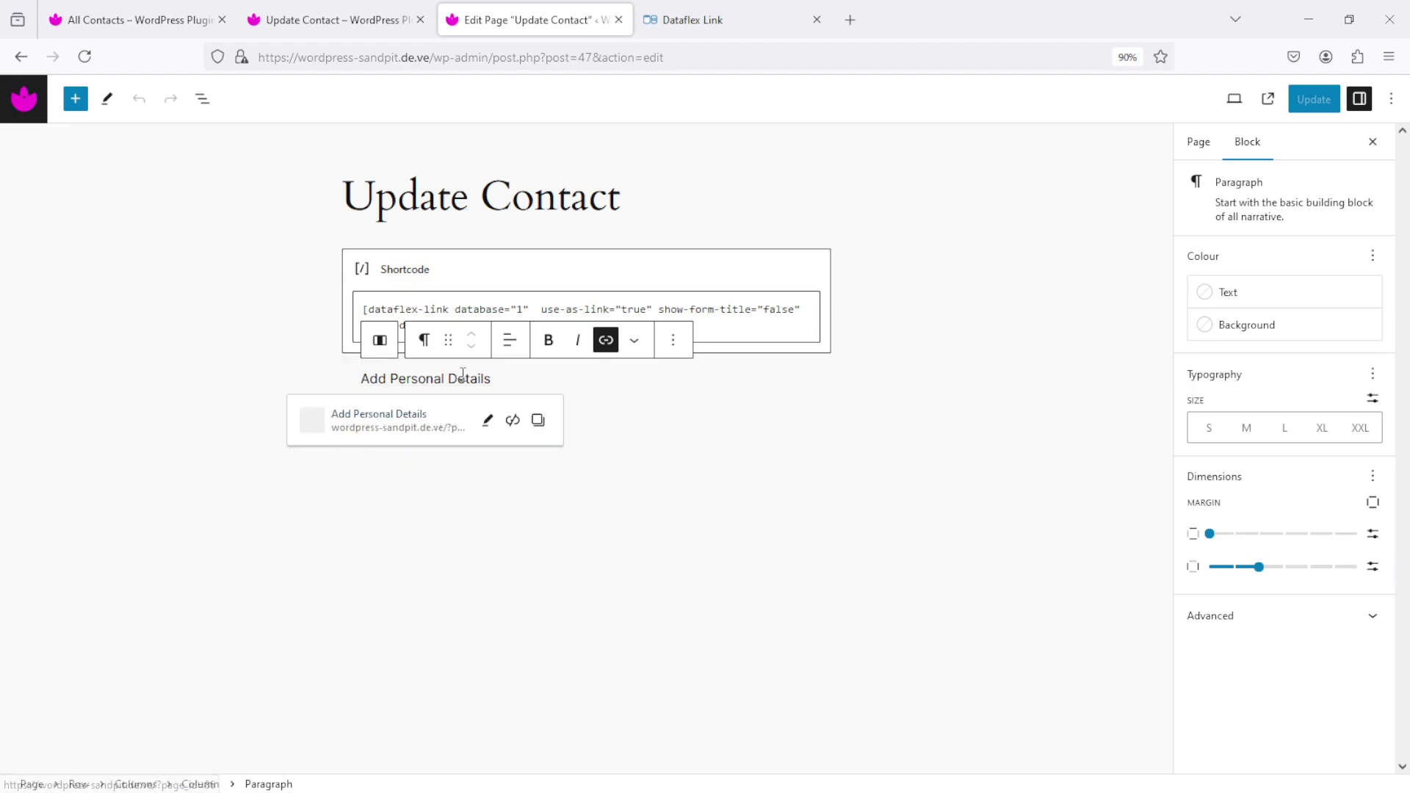
- Return to the contact's live Update Contact page and copy its full web address again
click(335, 23)
scroll(865, 308, down, 3)
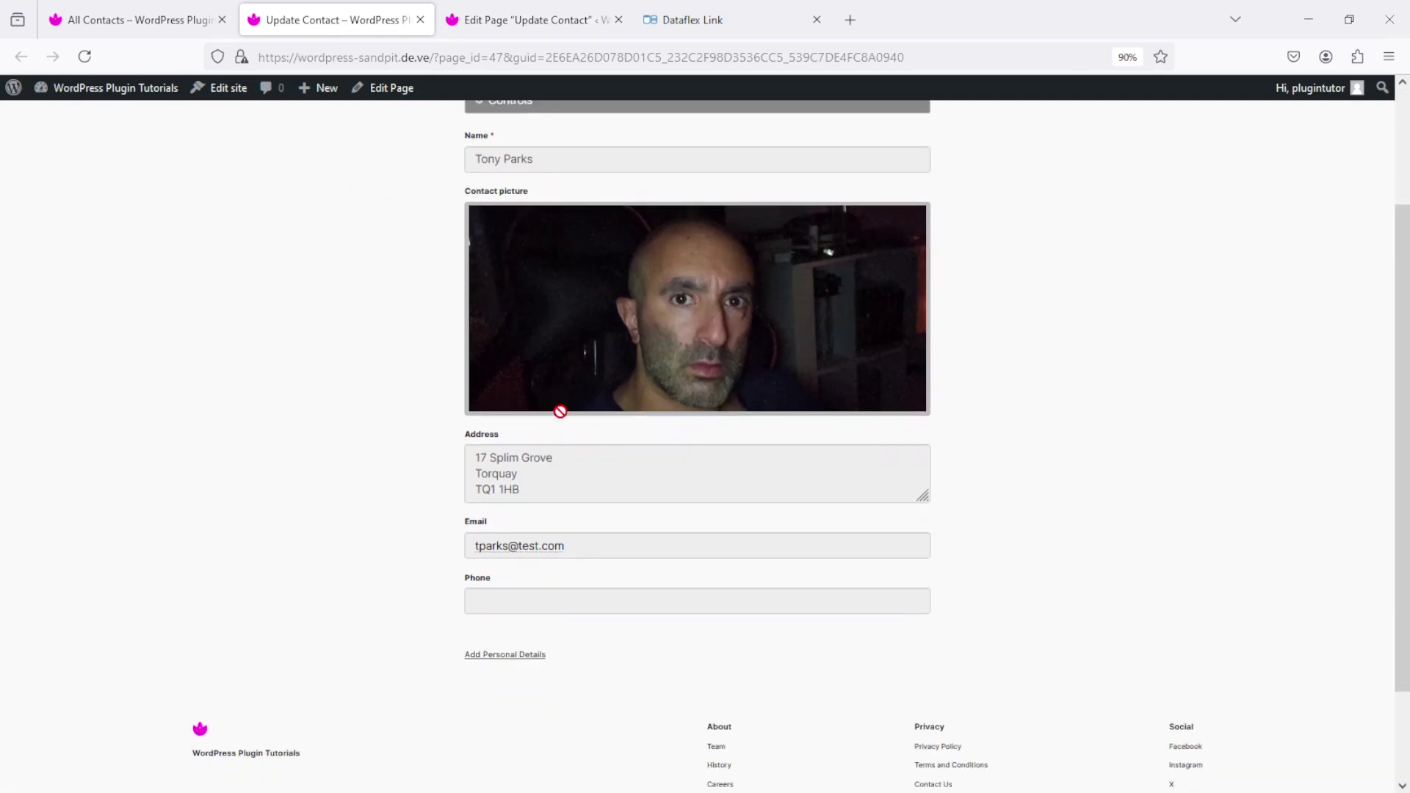
click(509, 57)
right_click(512, 57)
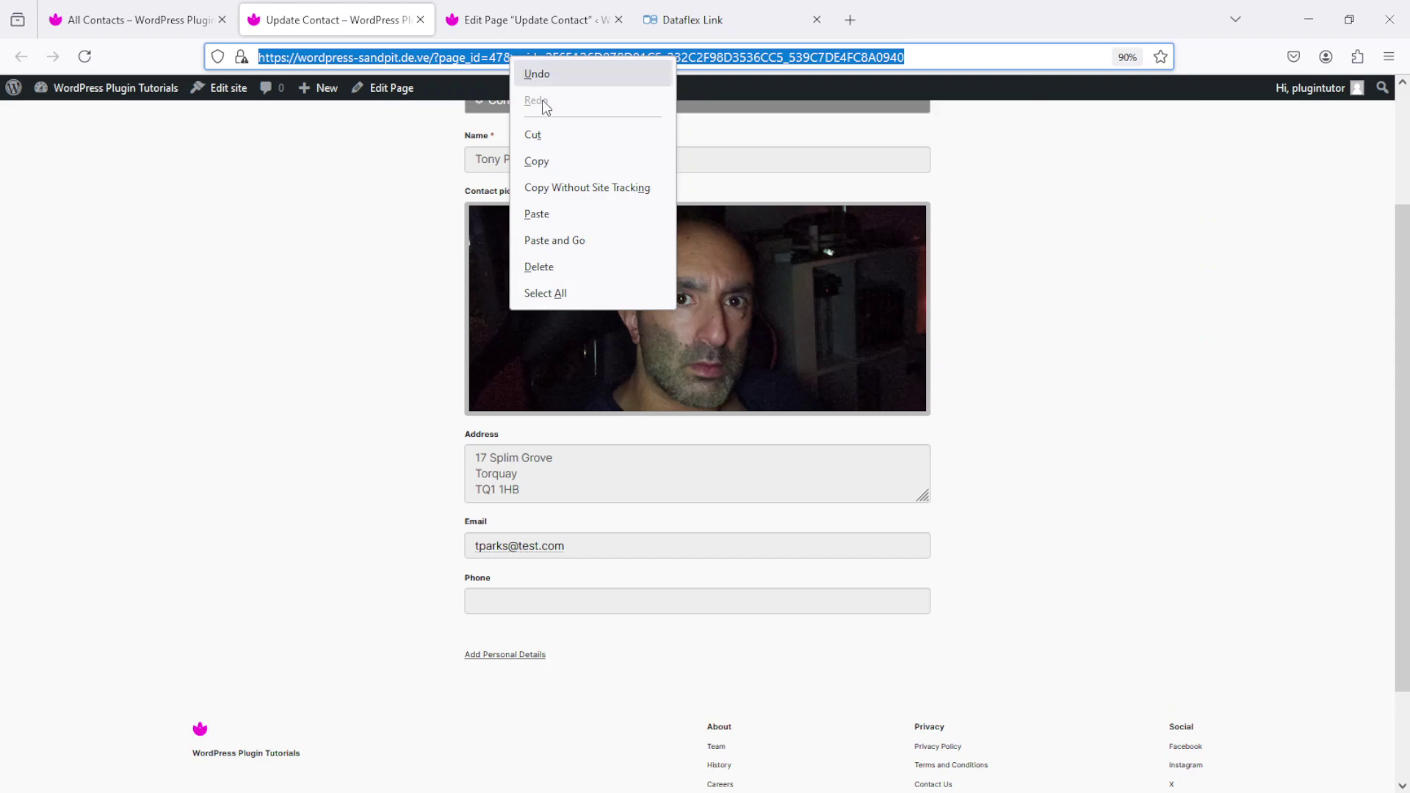
click(570, 160)
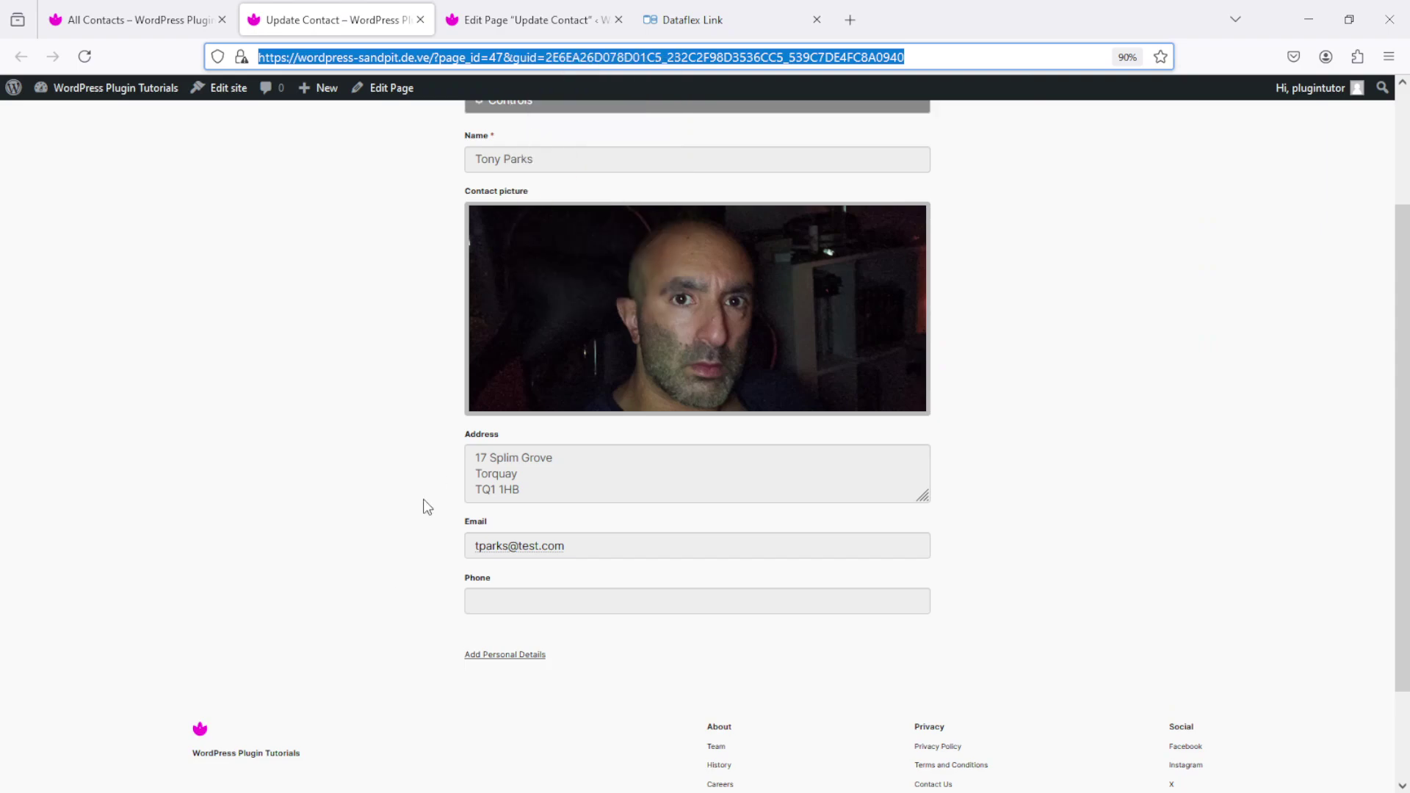
- Follow the contact's Add Personal Details link and paste the copied contact address into the Show Contact field
click(520, 659)
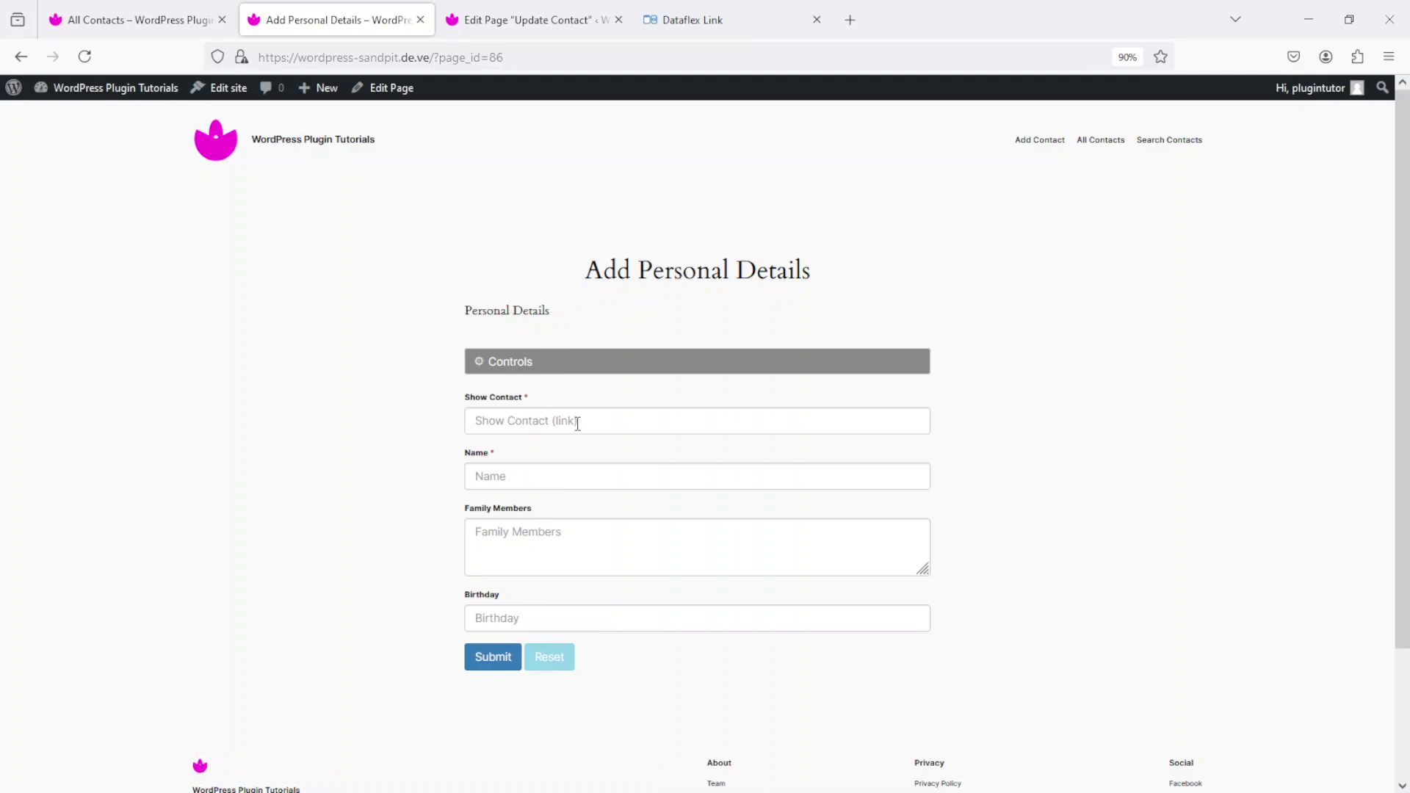
click(510, 417)
right_click(509, 418)
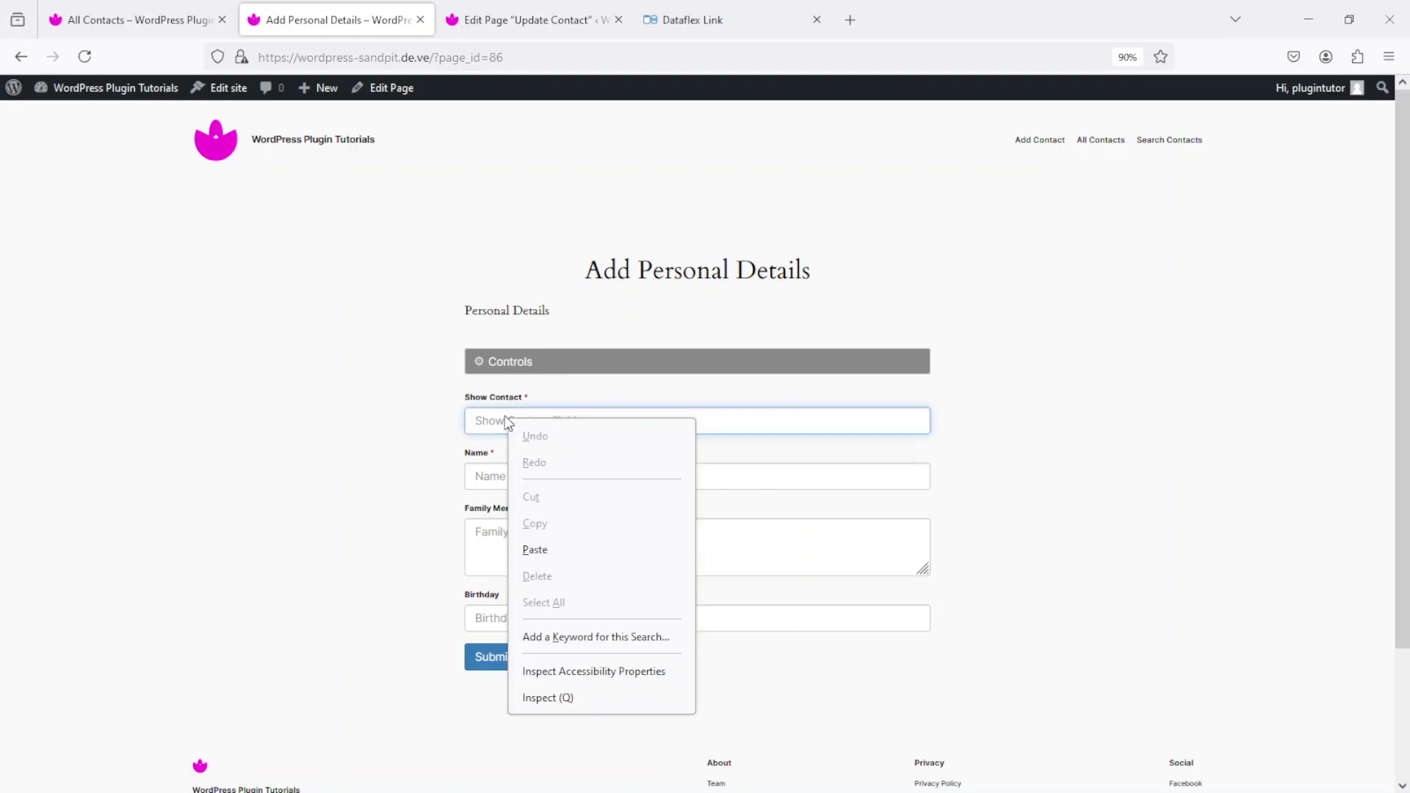
click(535, 550)
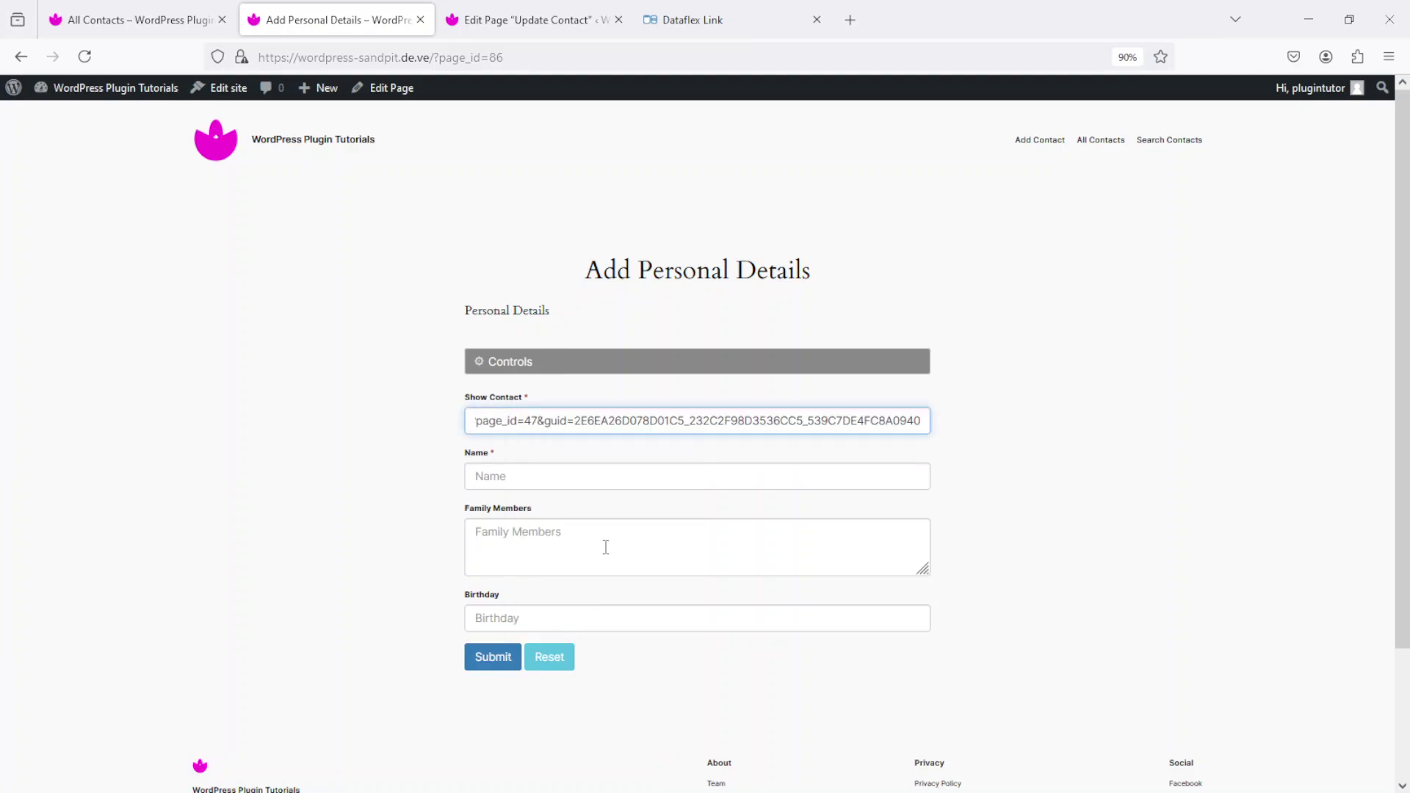
- Enter the contact's first name and birthday in the Personal Details form, leave Family Members empty, and submit it
click(578, 477)
text(Tony)
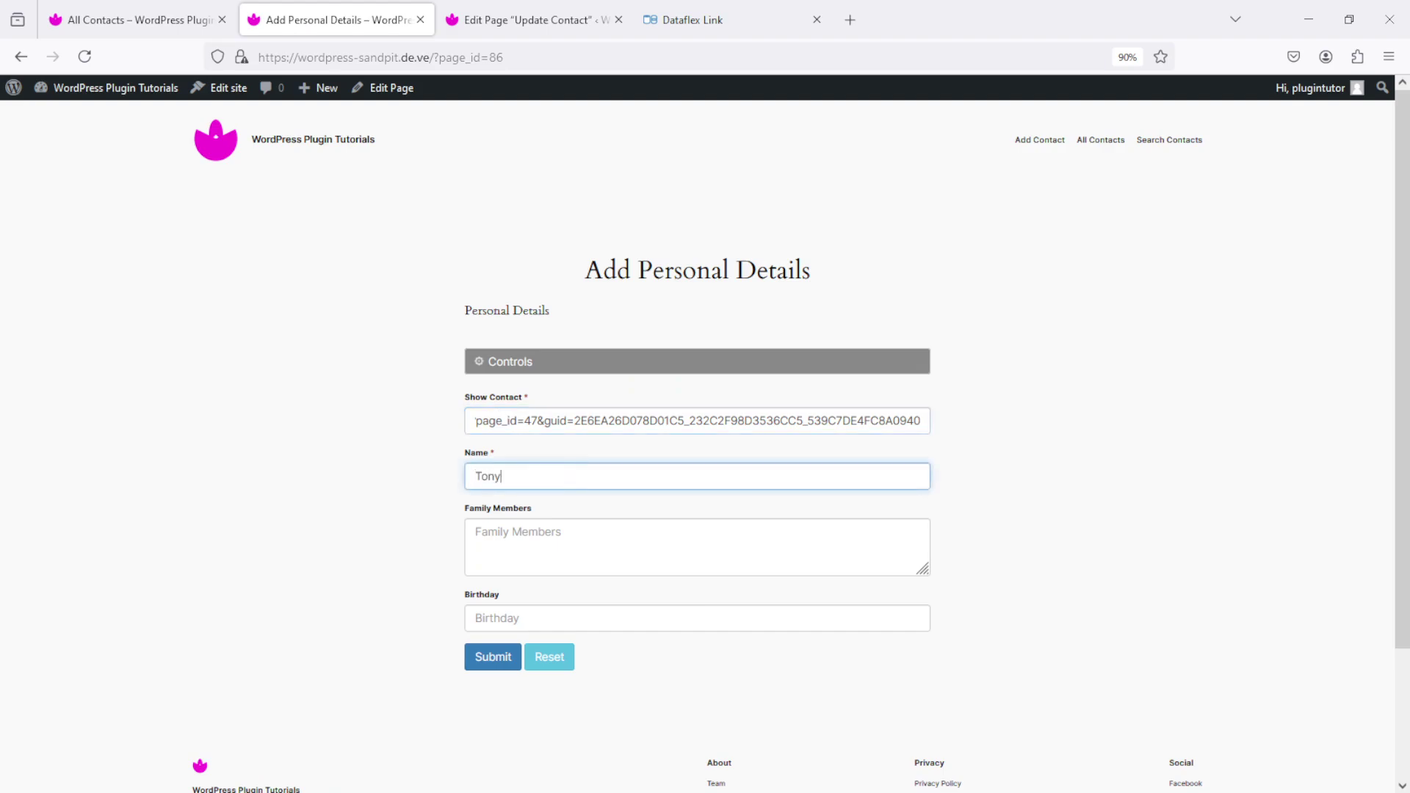
click(566, 618)
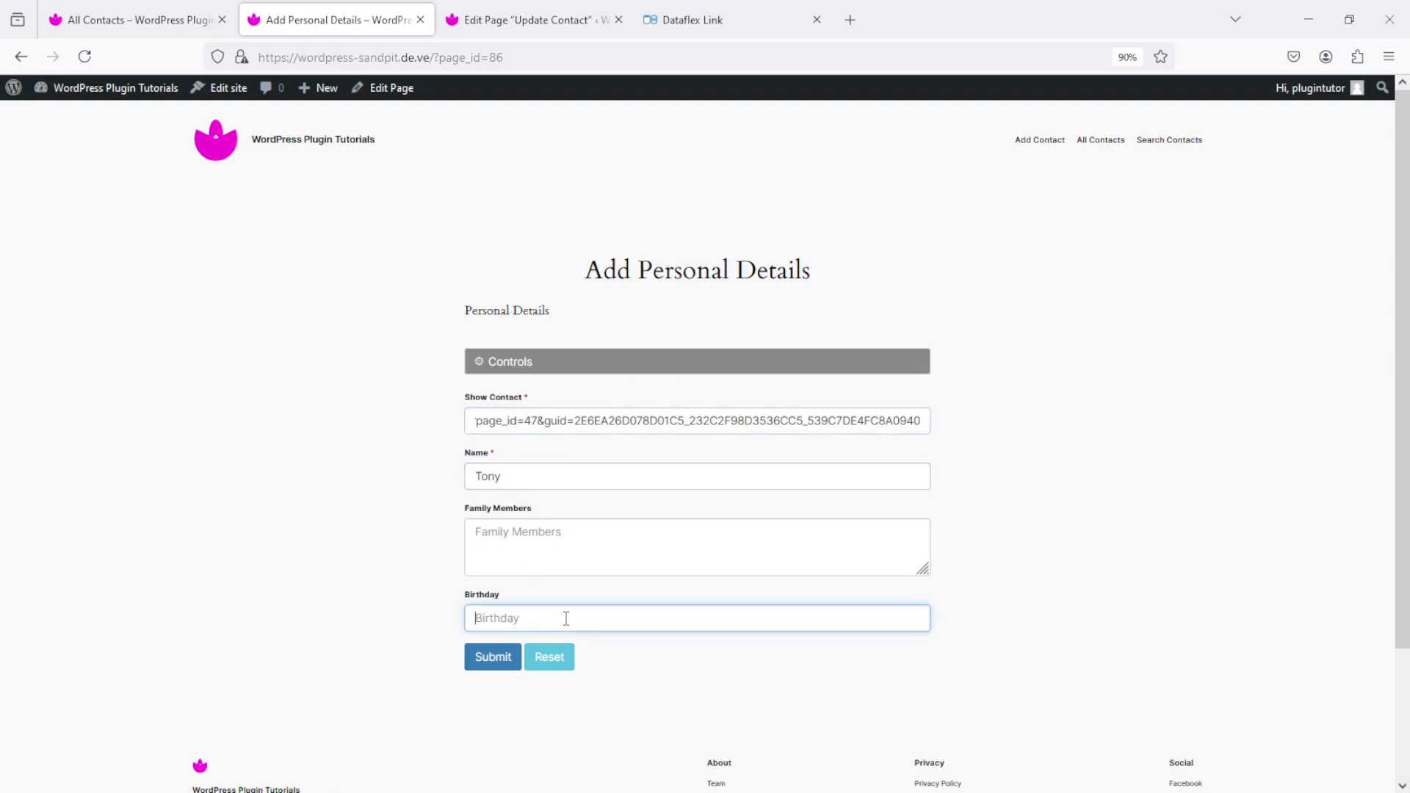
text(24th May)
click(491, 659)
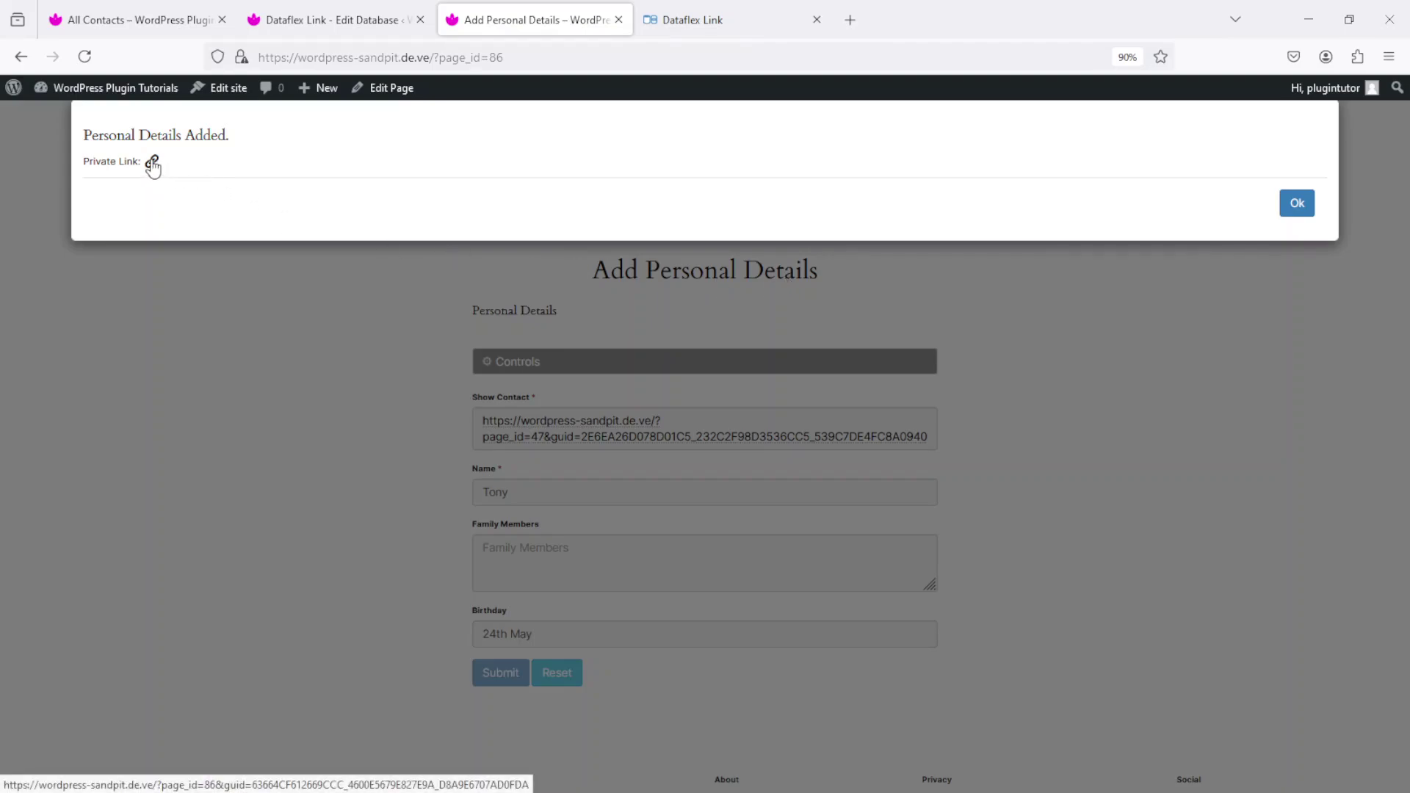
- Copy the new Personal Details entry's private link, dismiss the message, and follow the Show Contact link to the contact
right_click(153, 163)
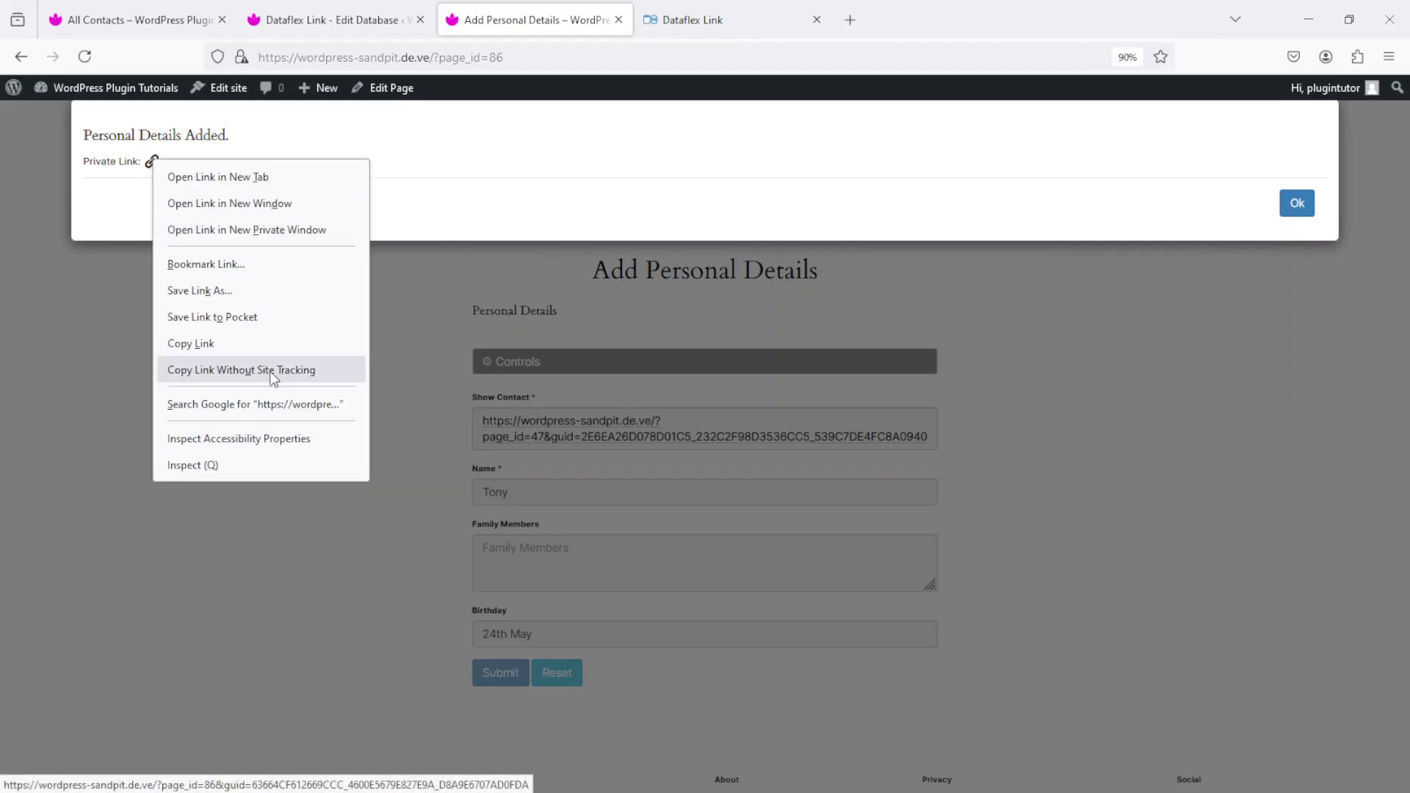
click(264, 345)
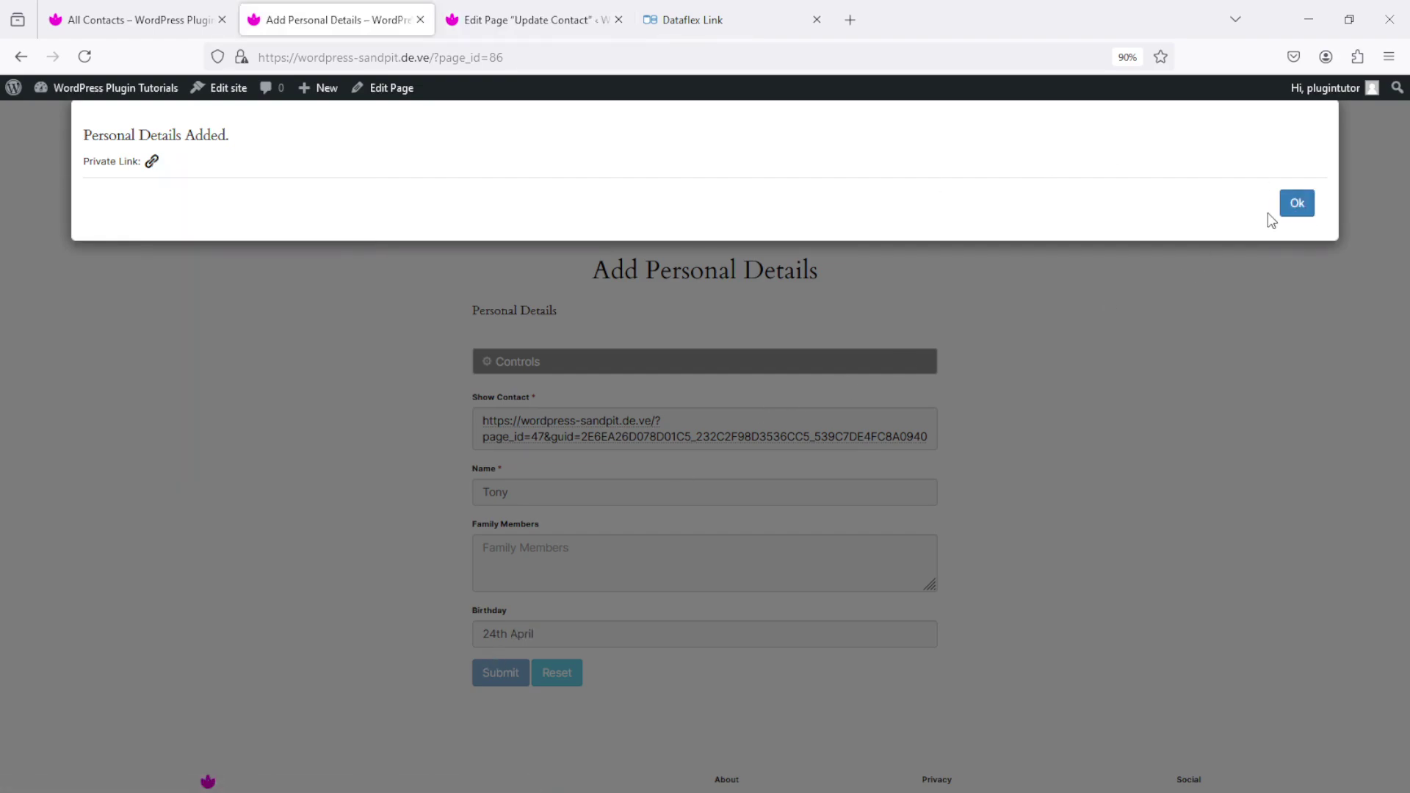
click(1295, 210)
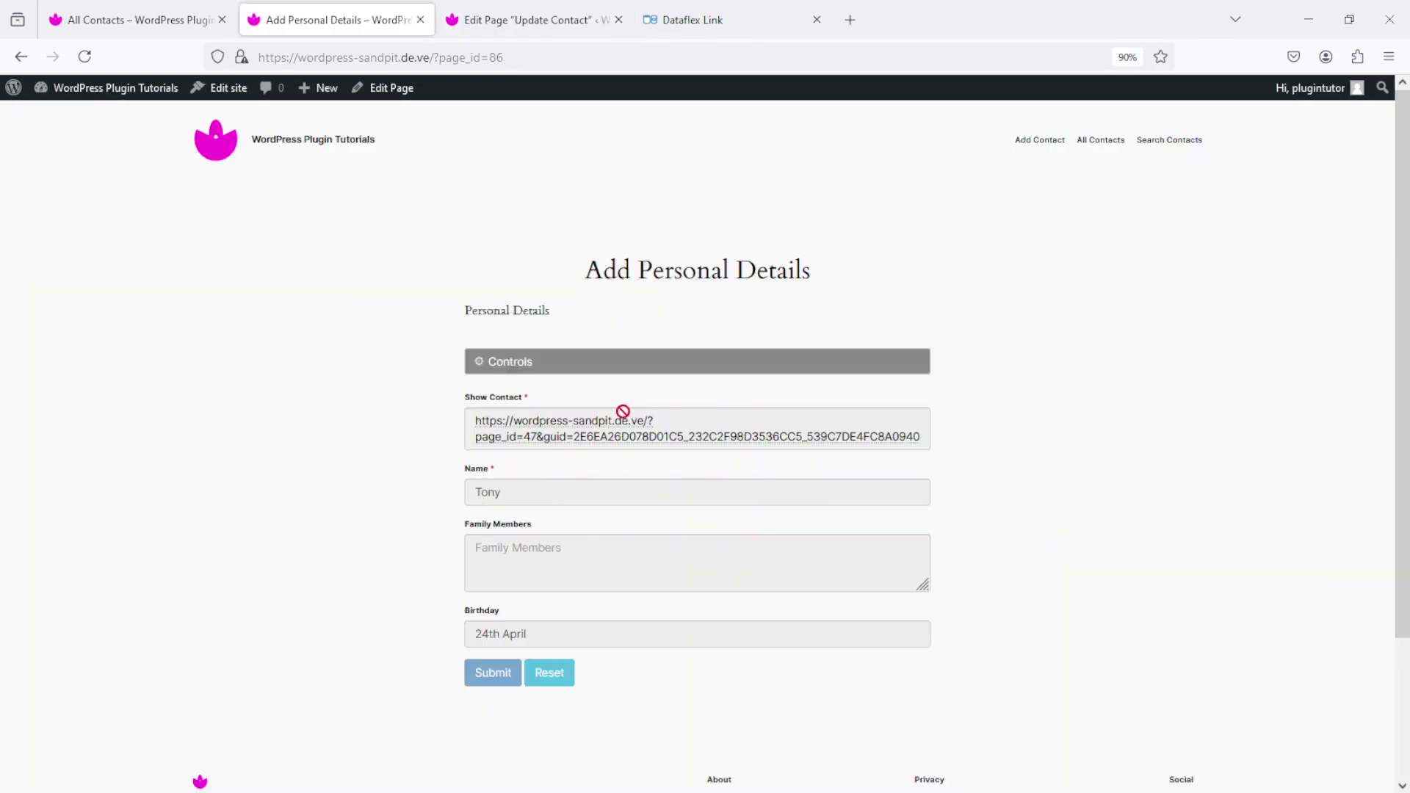
click(580, 438)
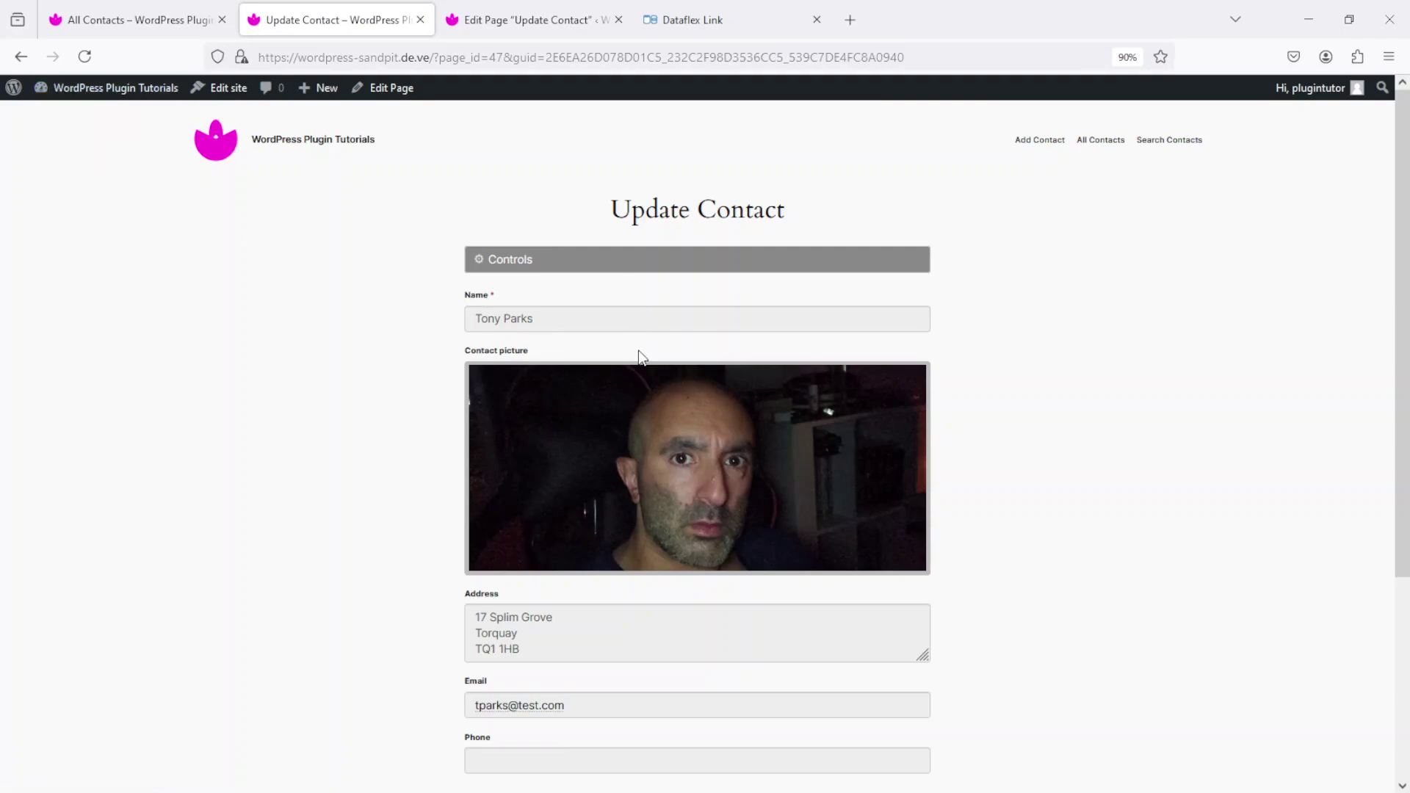
- Open the Address Book database for editing from Dataflex Link's list of all databases
click(83, 89)
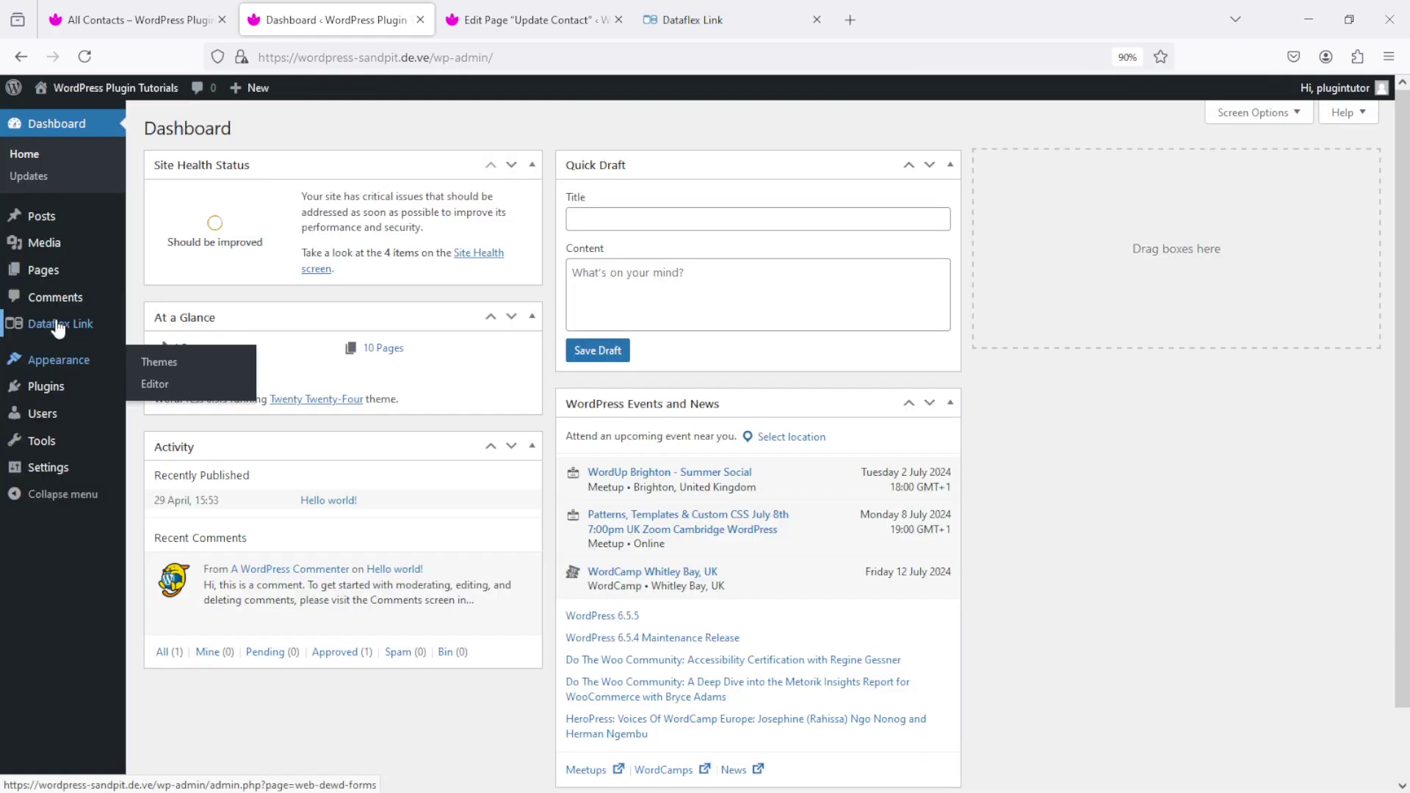
mouse_move(56, 329)
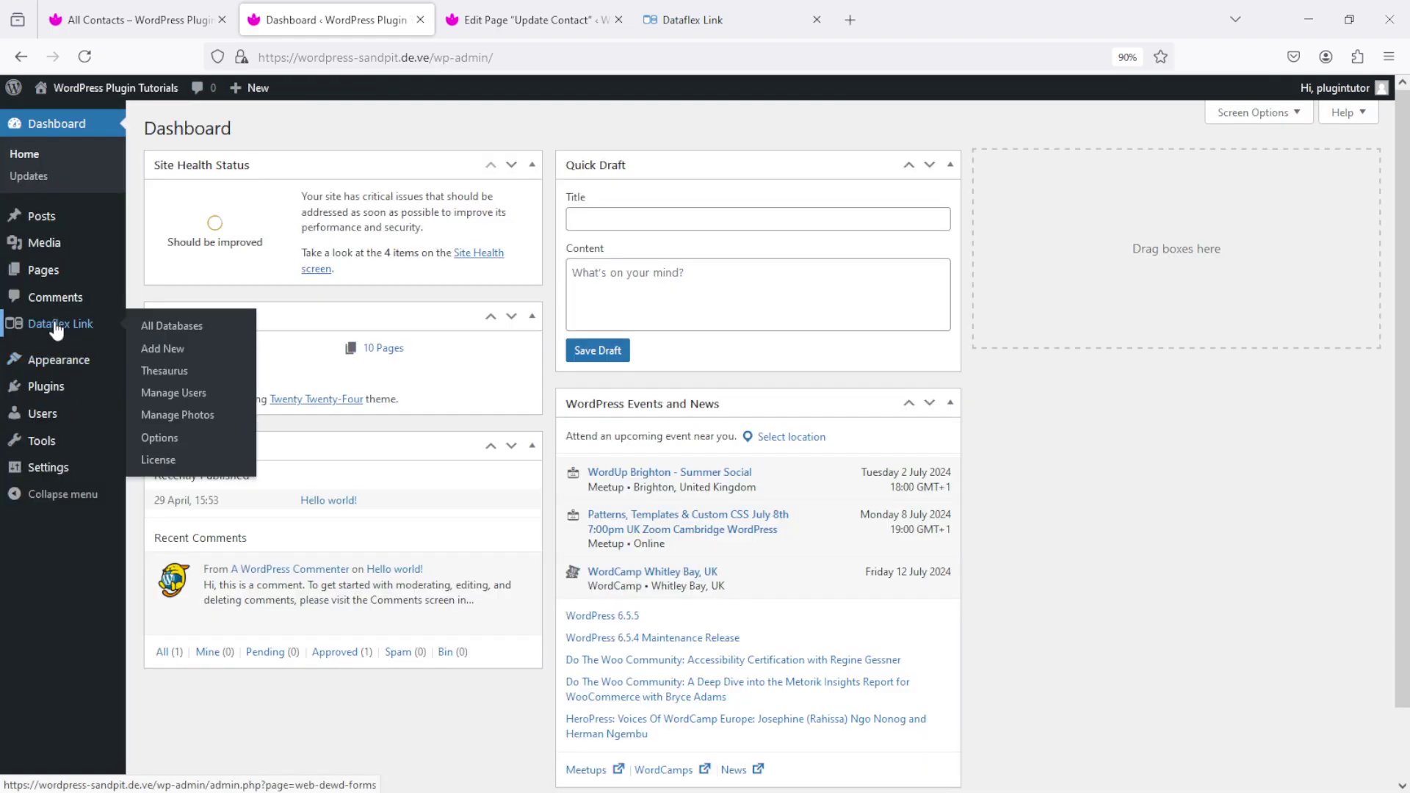
click(168, 327)
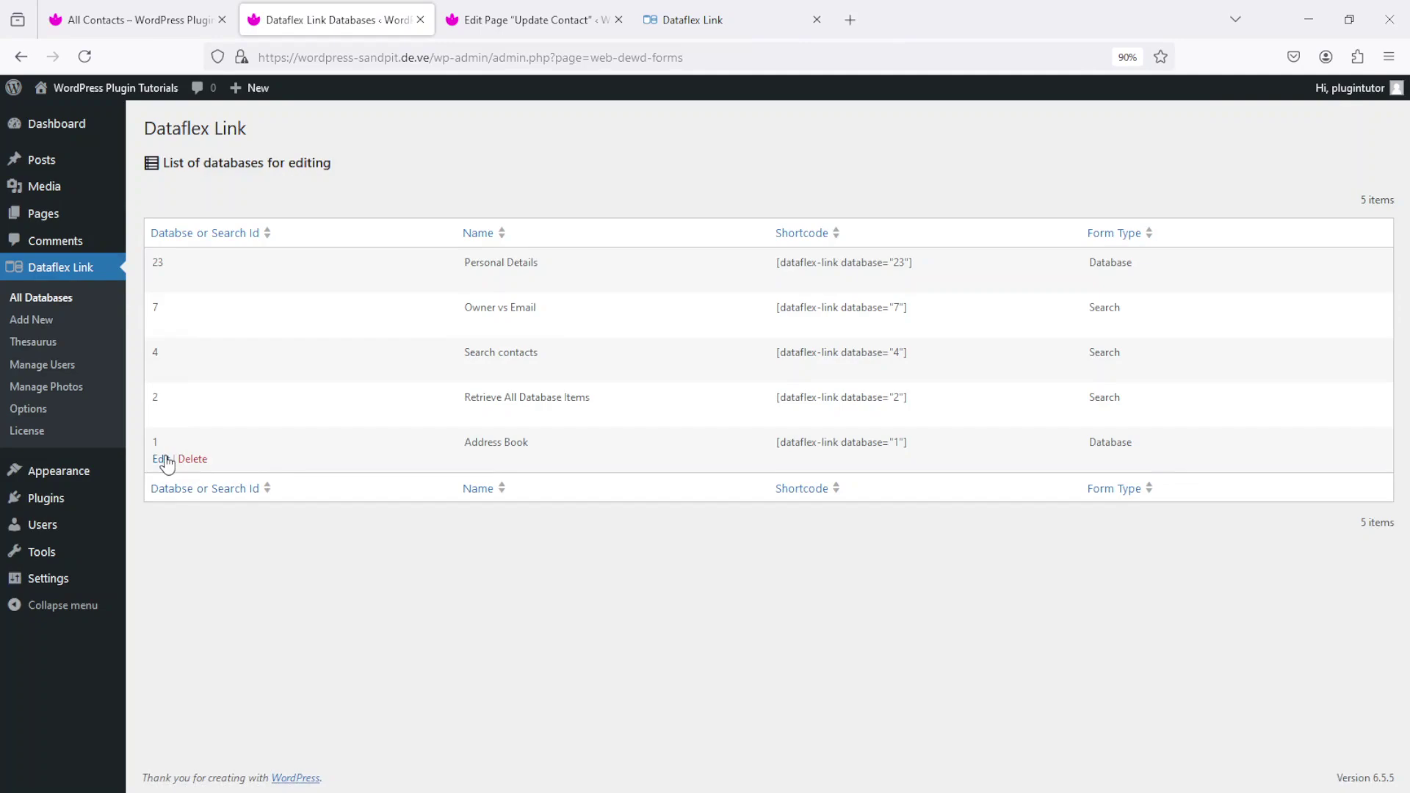
click(163, 459)
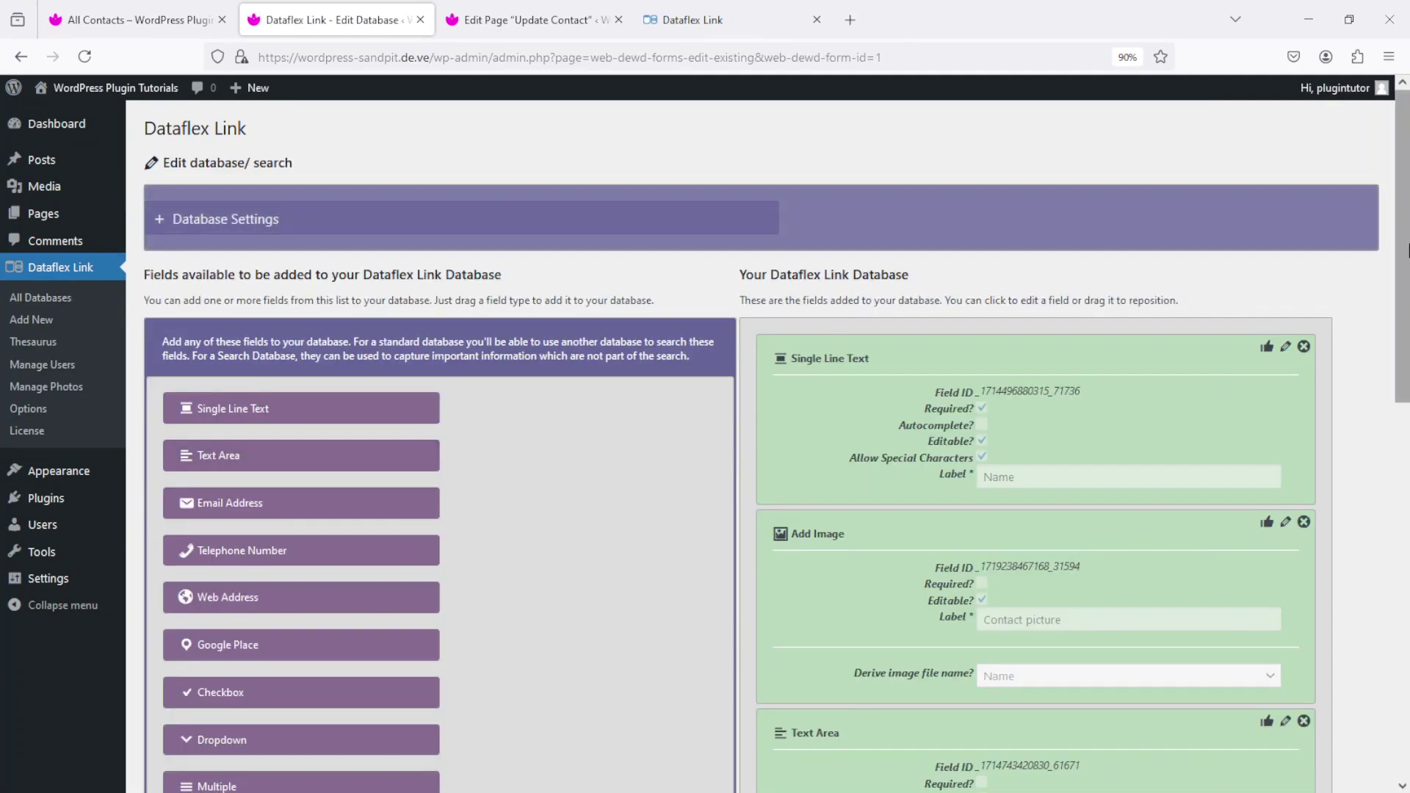
- Add an editable Web Address field labelled Personal Details below the Telephone Number field in the Address Book database, and save the field
drag(1408, 250, 1408, 449)
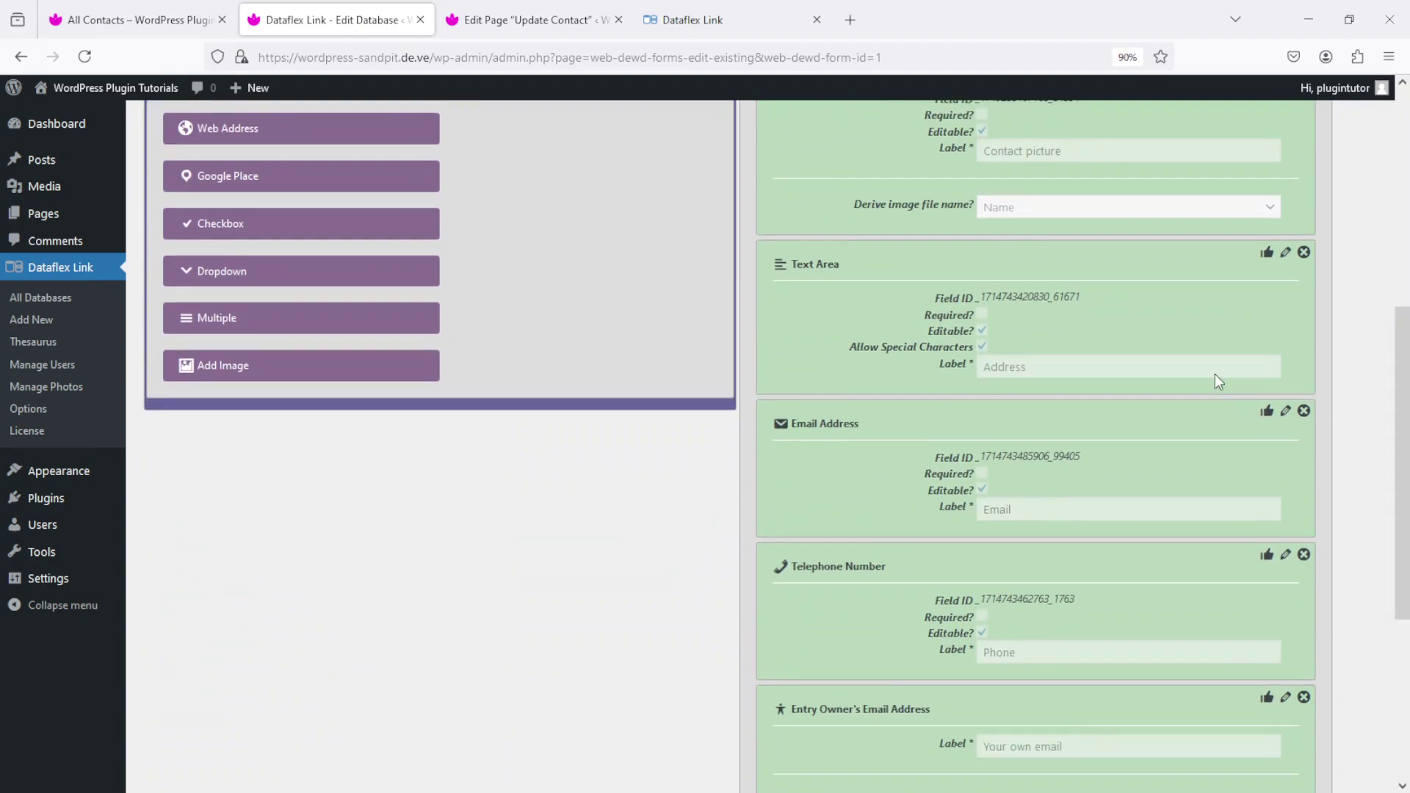
drag(245, 127, 885, 676)
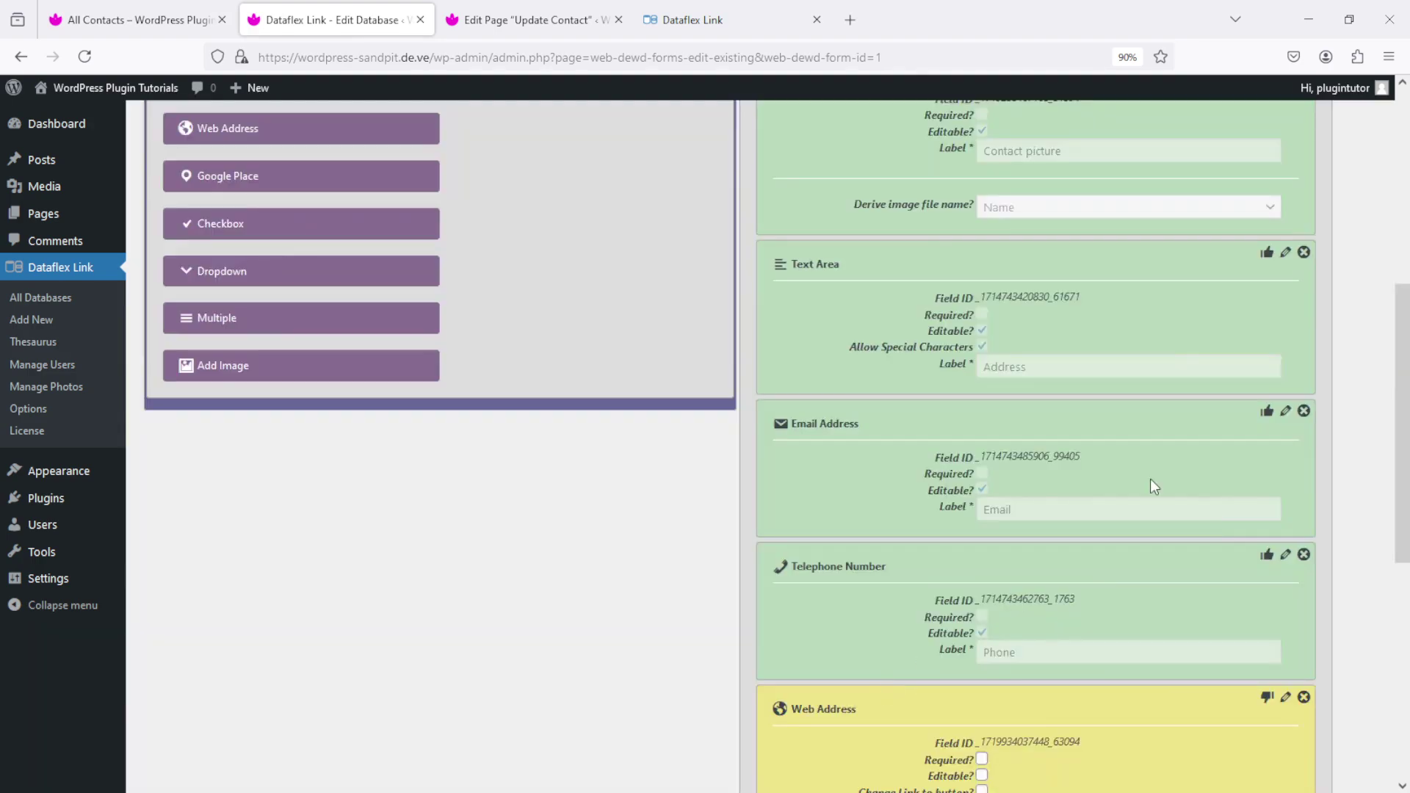
drag(1404, 352, 1406, 501)
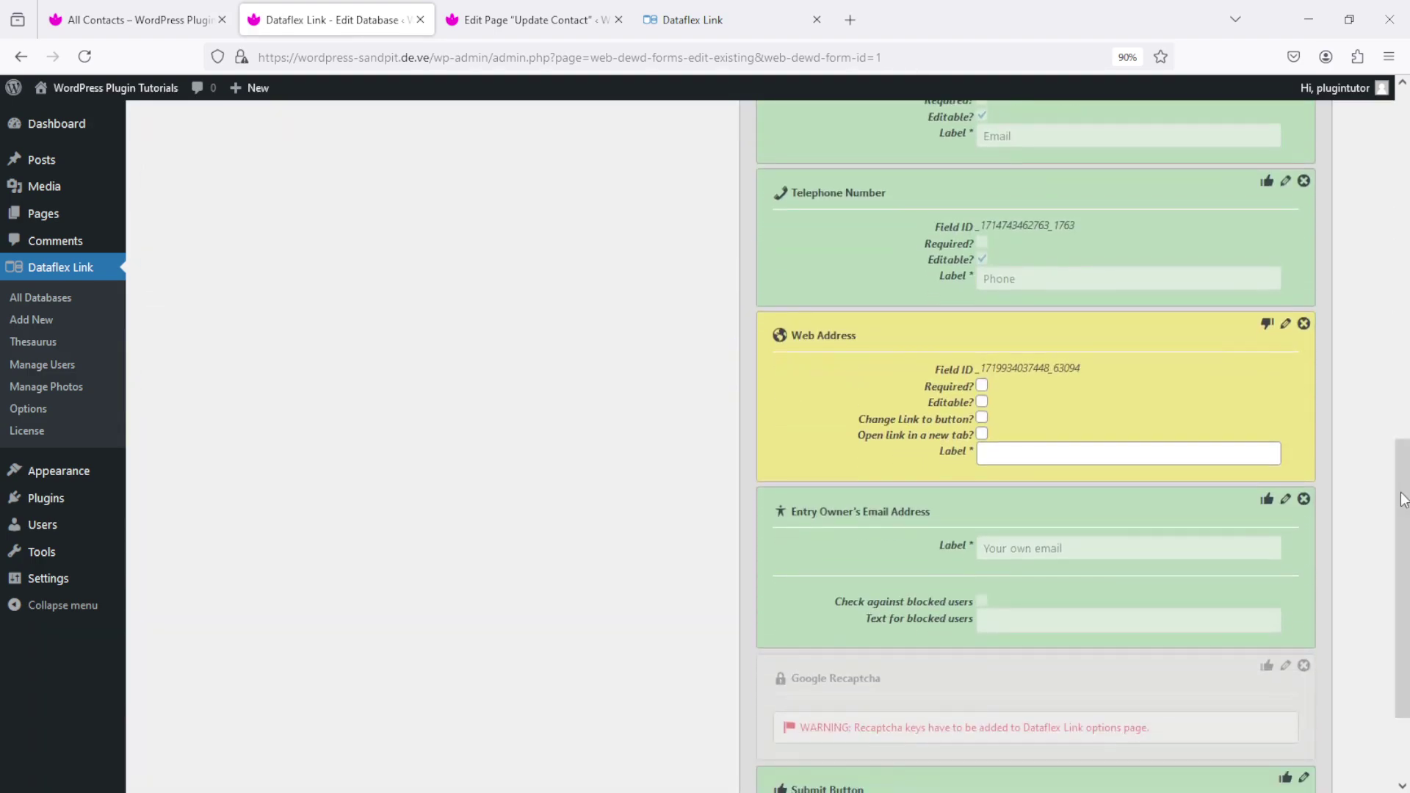
click(983, 402)
click(1011, 453)
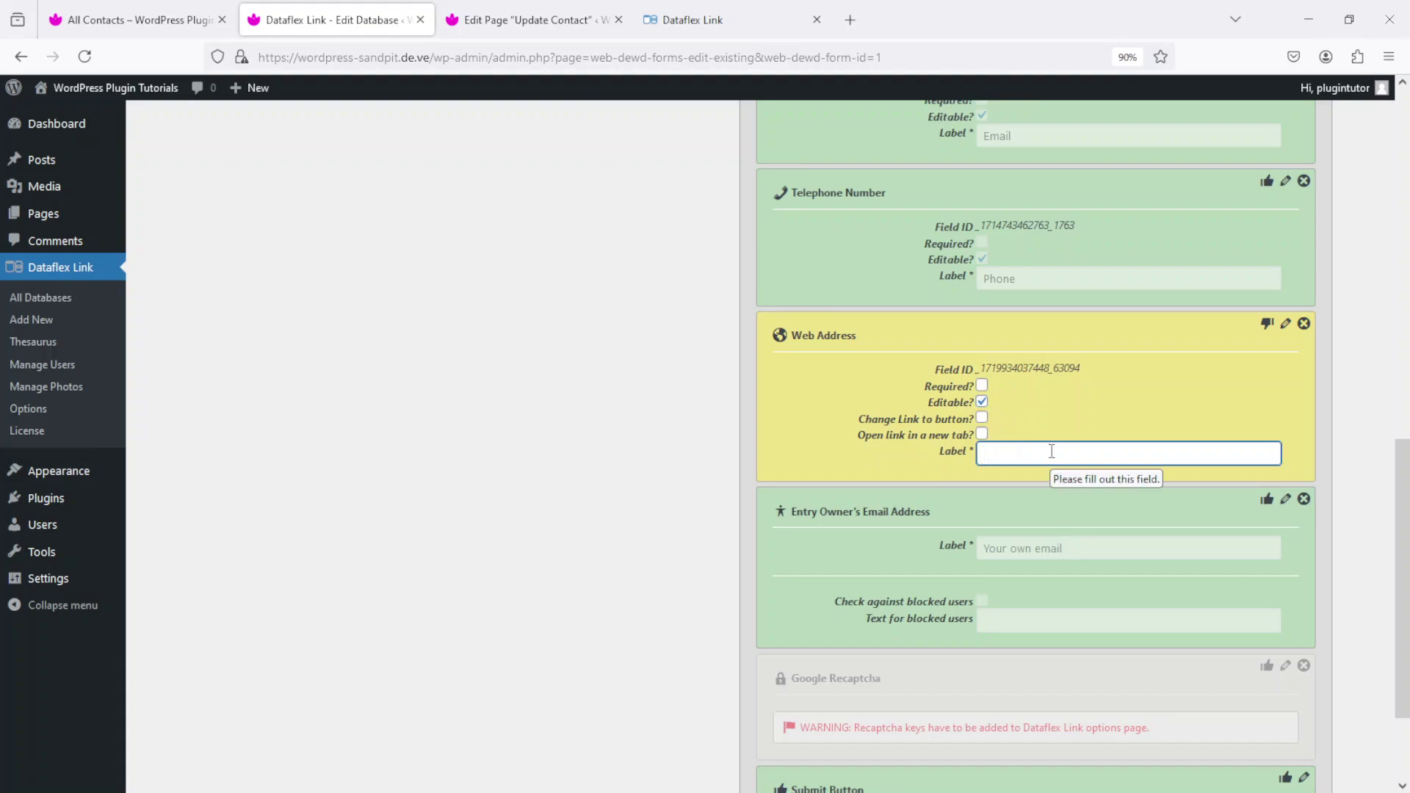
text(Peroo)
text(sona)
text(l Details)
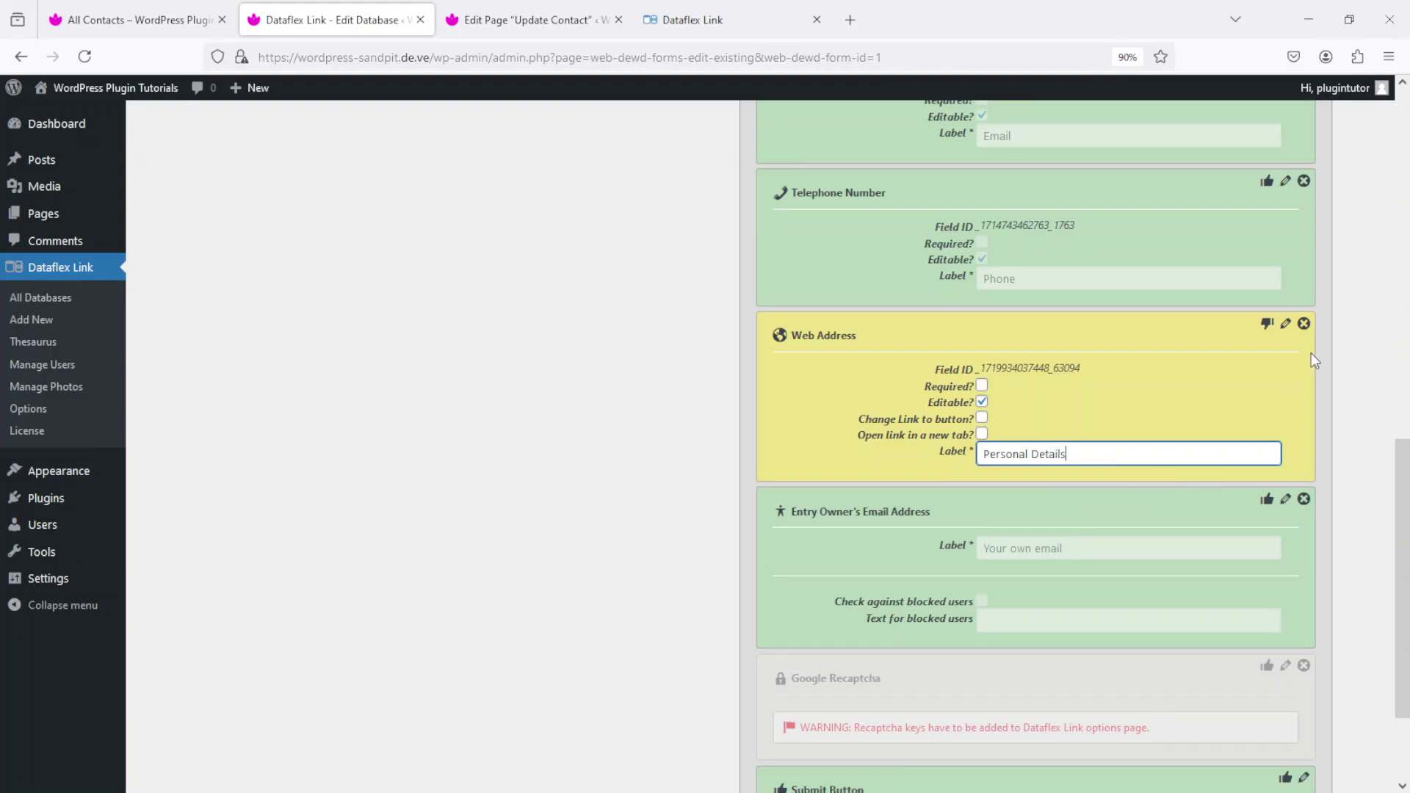
click(1267, 323)
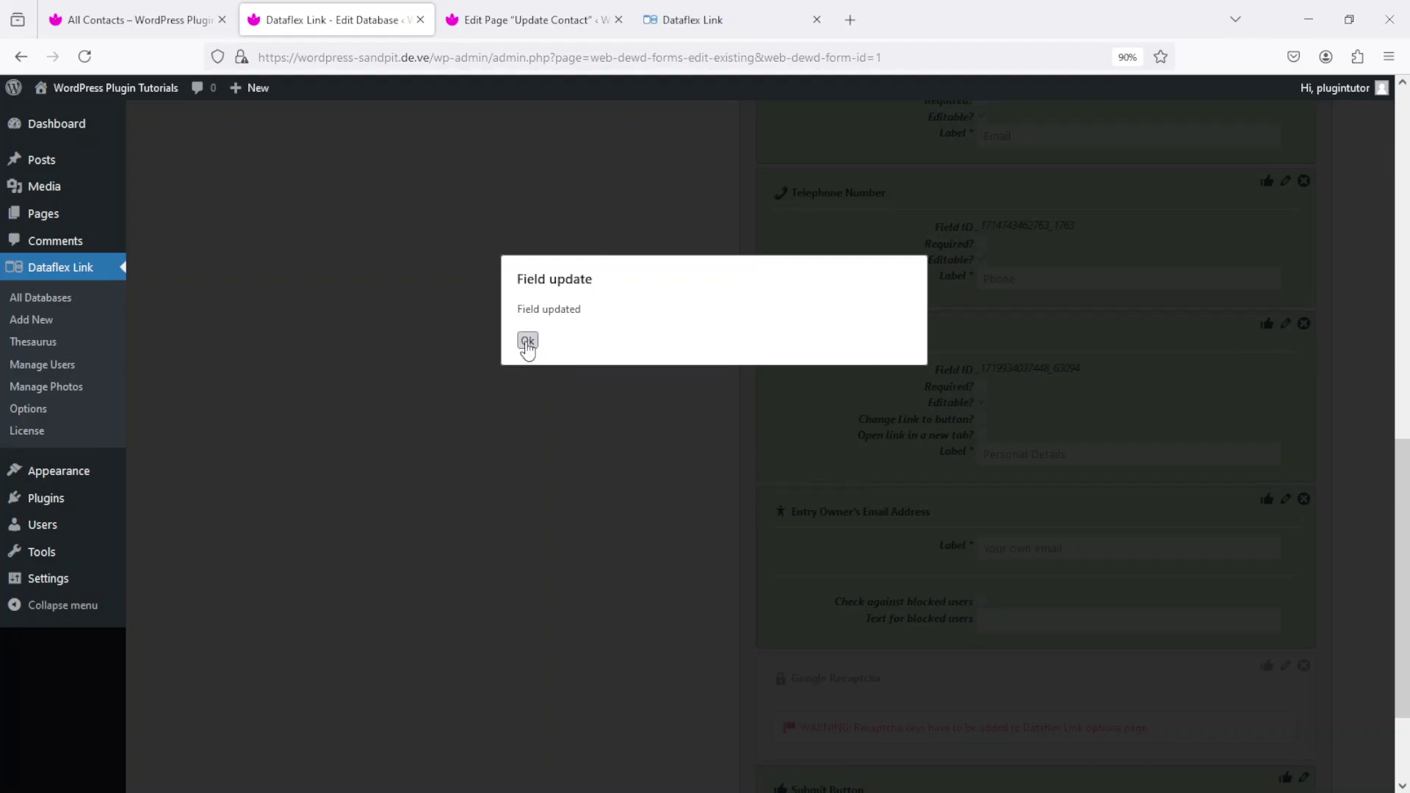
click(528, 340)
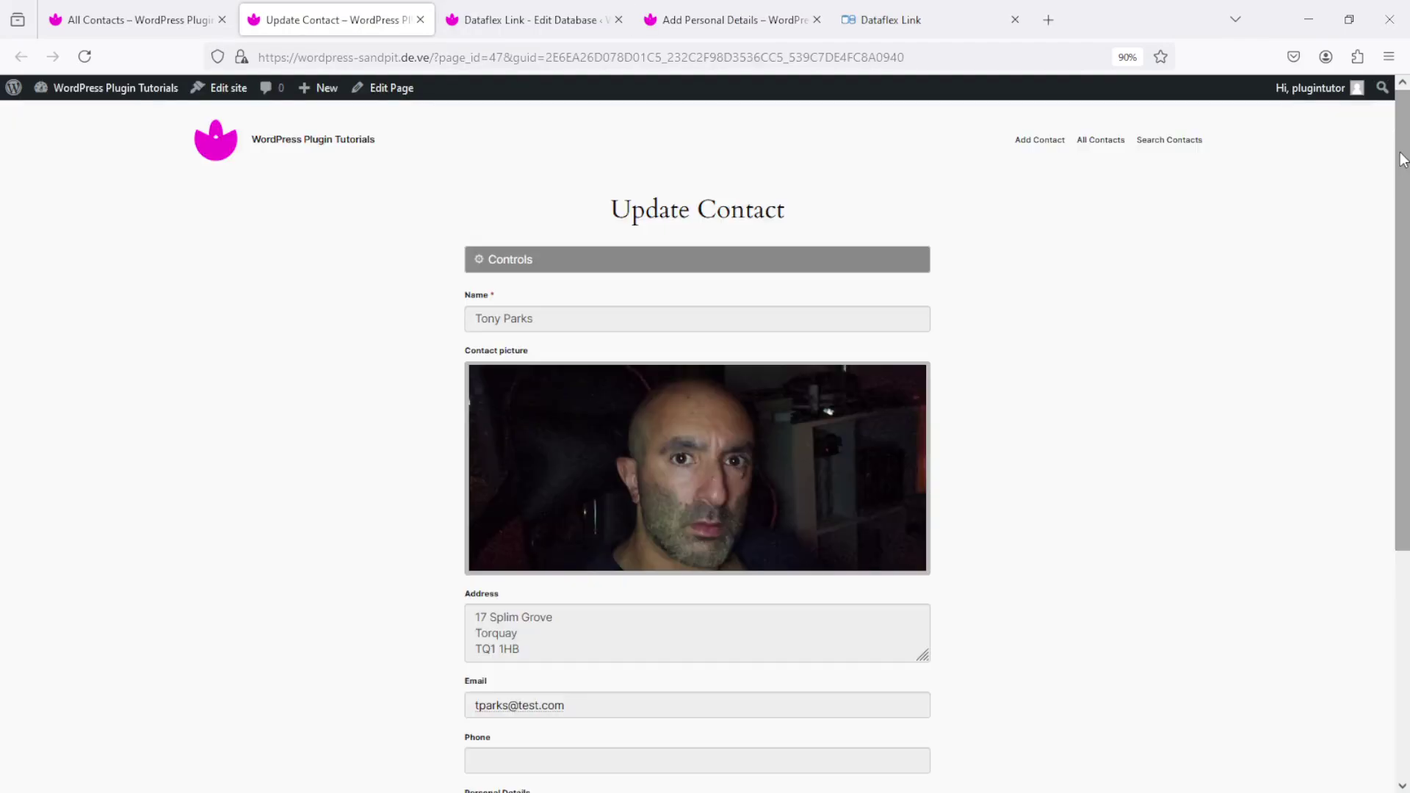
- Enable Edit This Item in the controls of the contact's live Update Contact page
mouse_move(1403, 160)
mouse_down()
mouse_move(1407, 257)
mouse_move(1396, 147)
mouse_up()
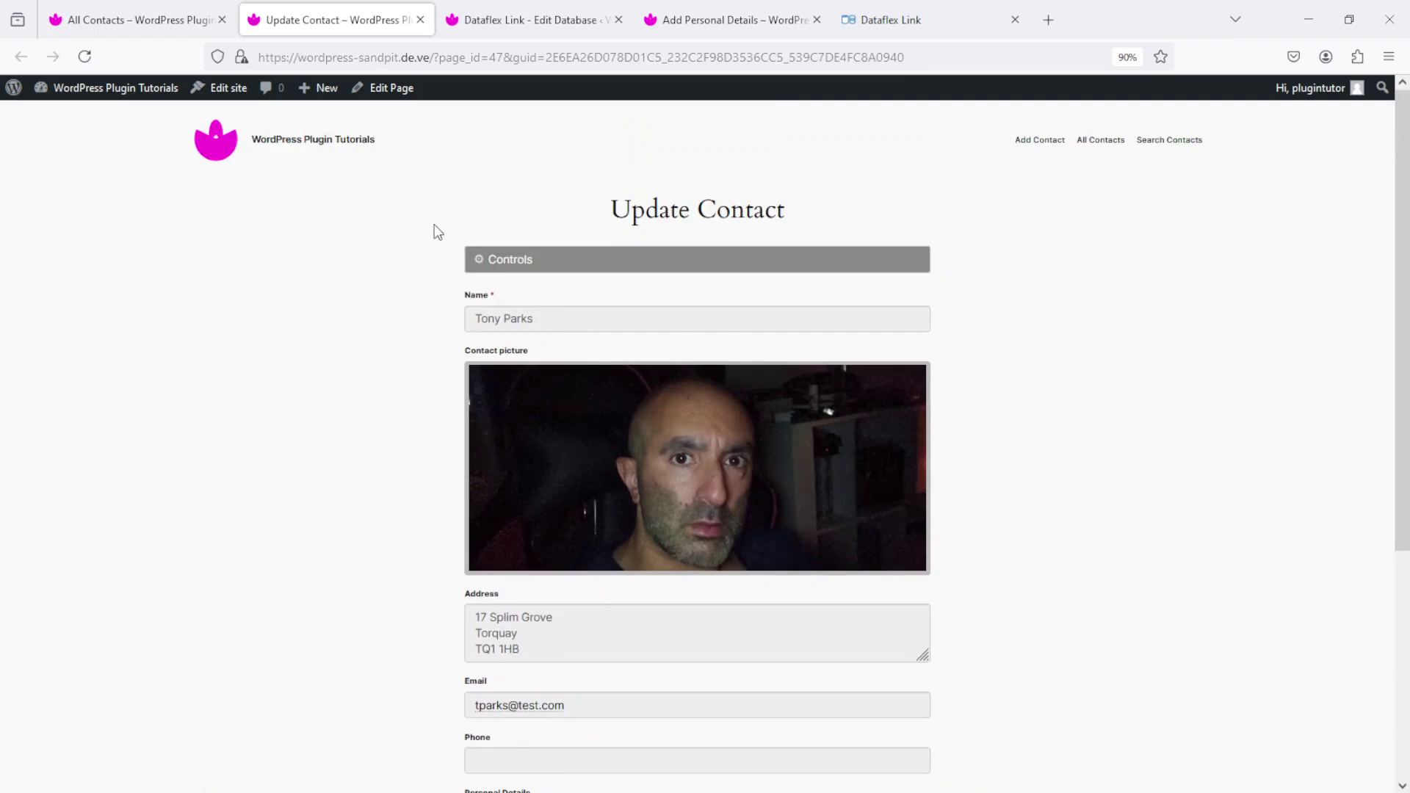
click(526, 266)
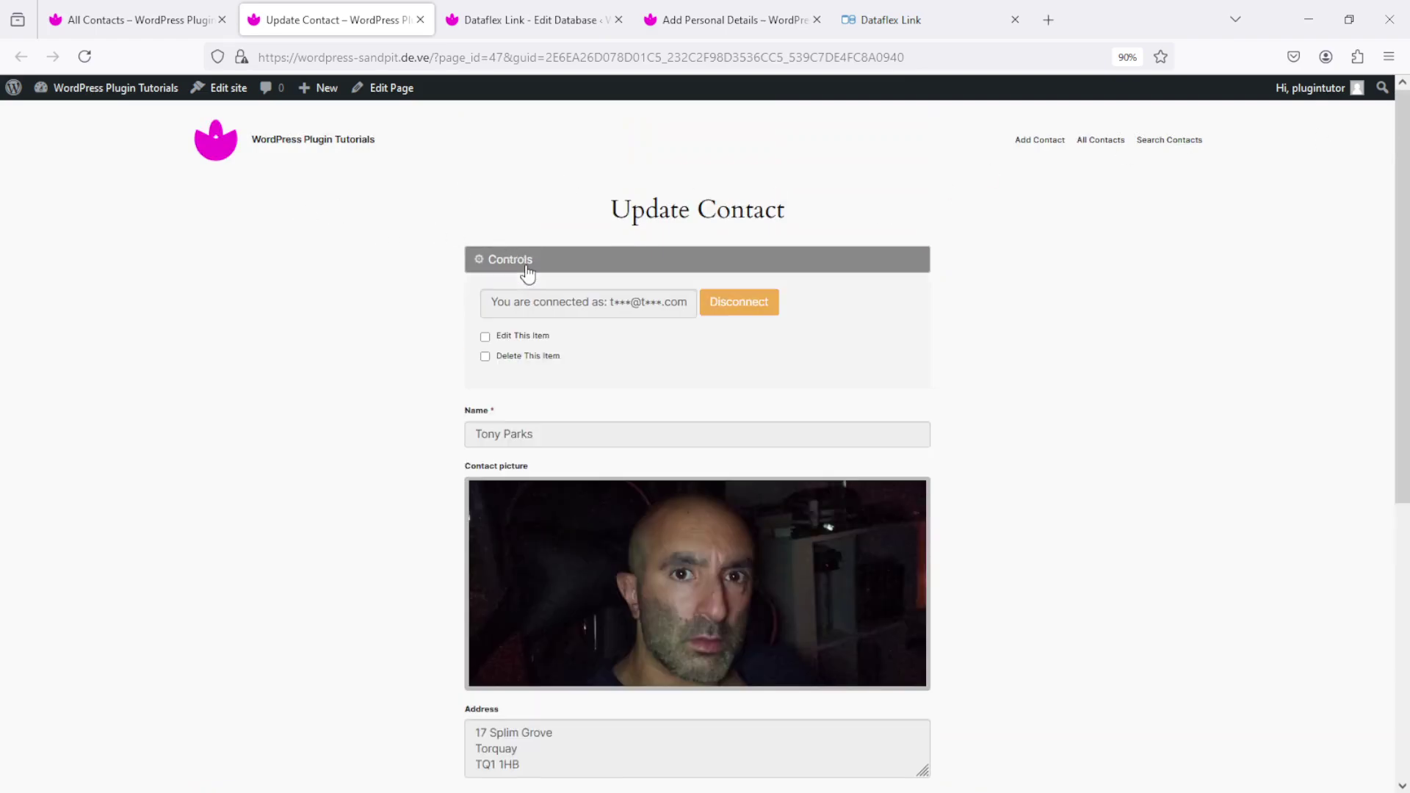
click(485, 337)
- Paste the copied private link into the contact's Personal Details field and save the contact
drag(1407, 187, 1407, 474)
click(565, 476)
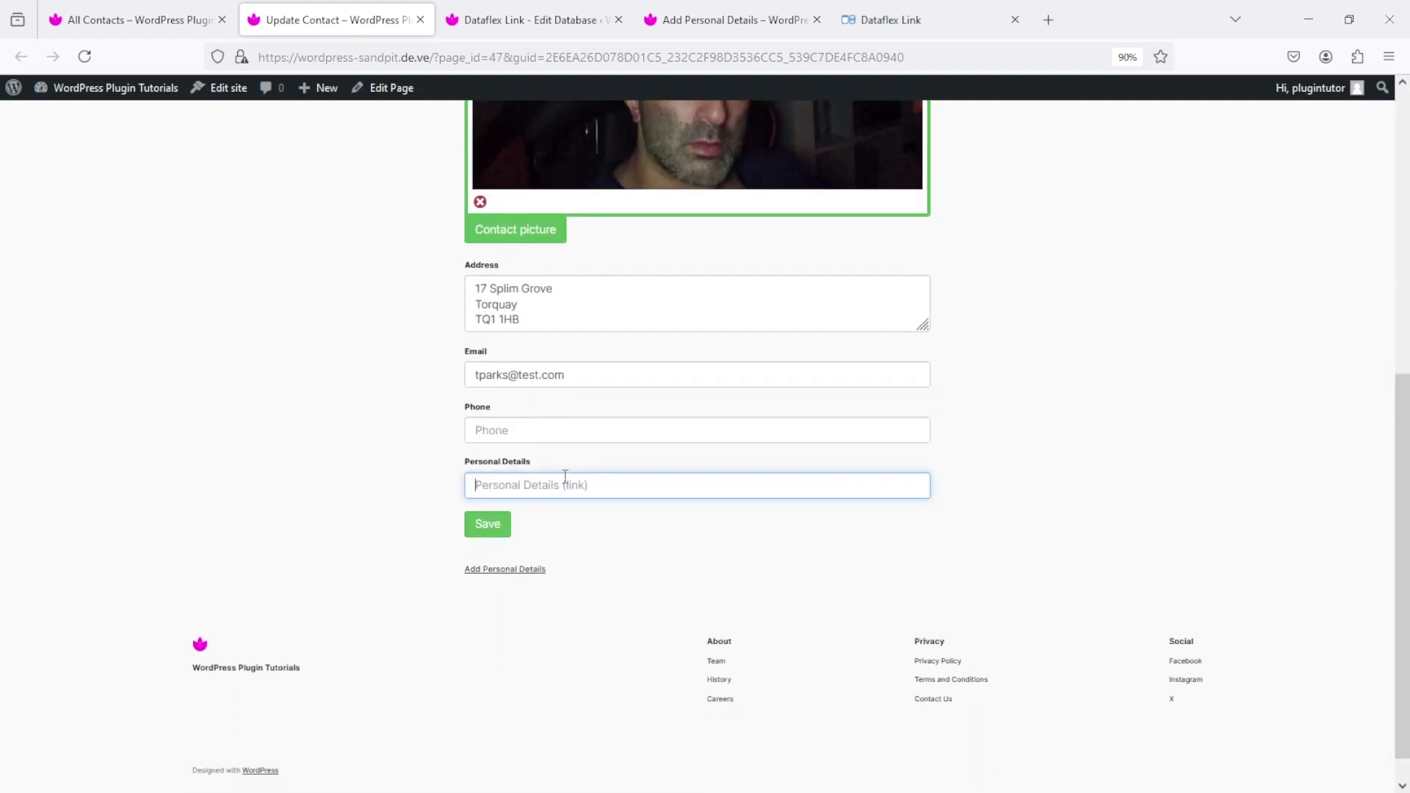
right_click(556, 486)
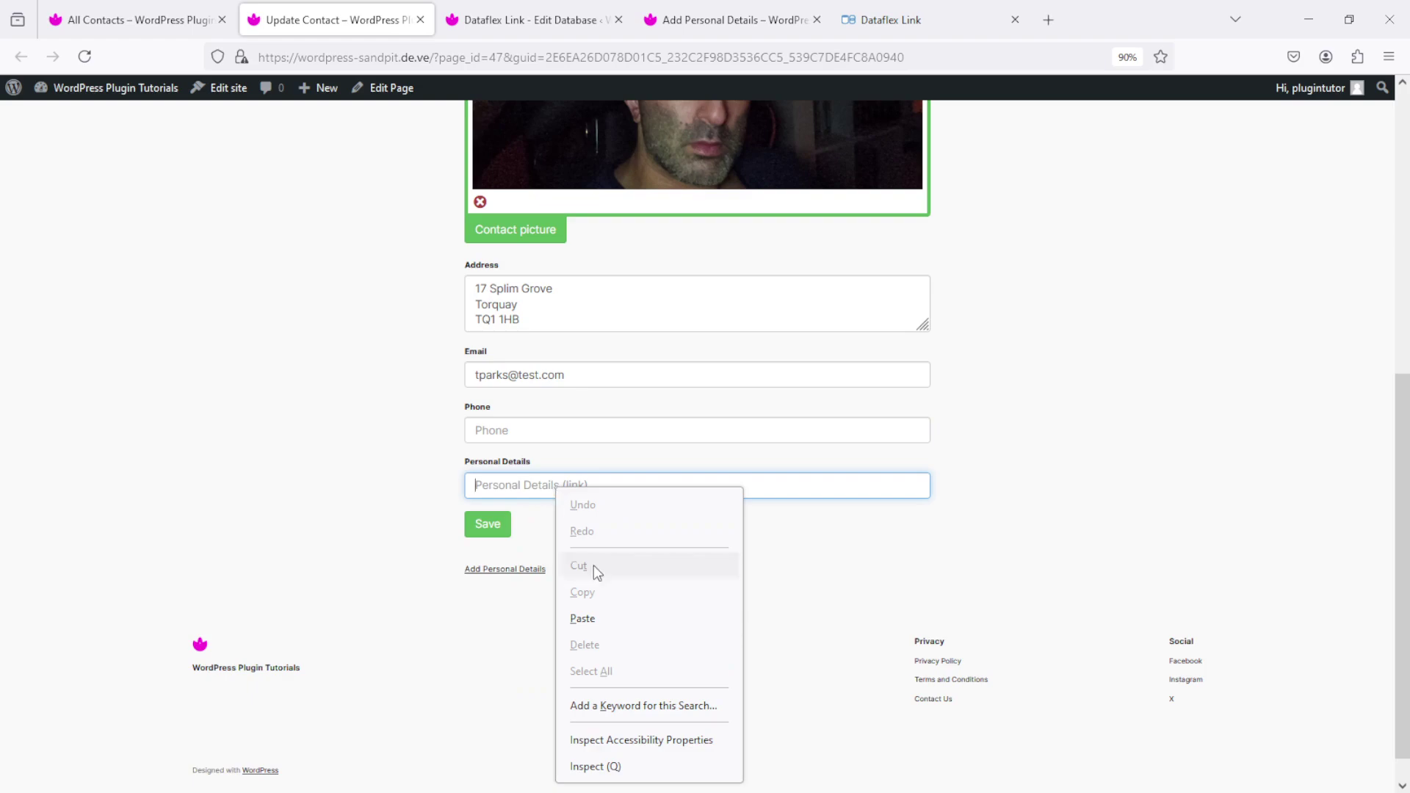
click(631, 619)
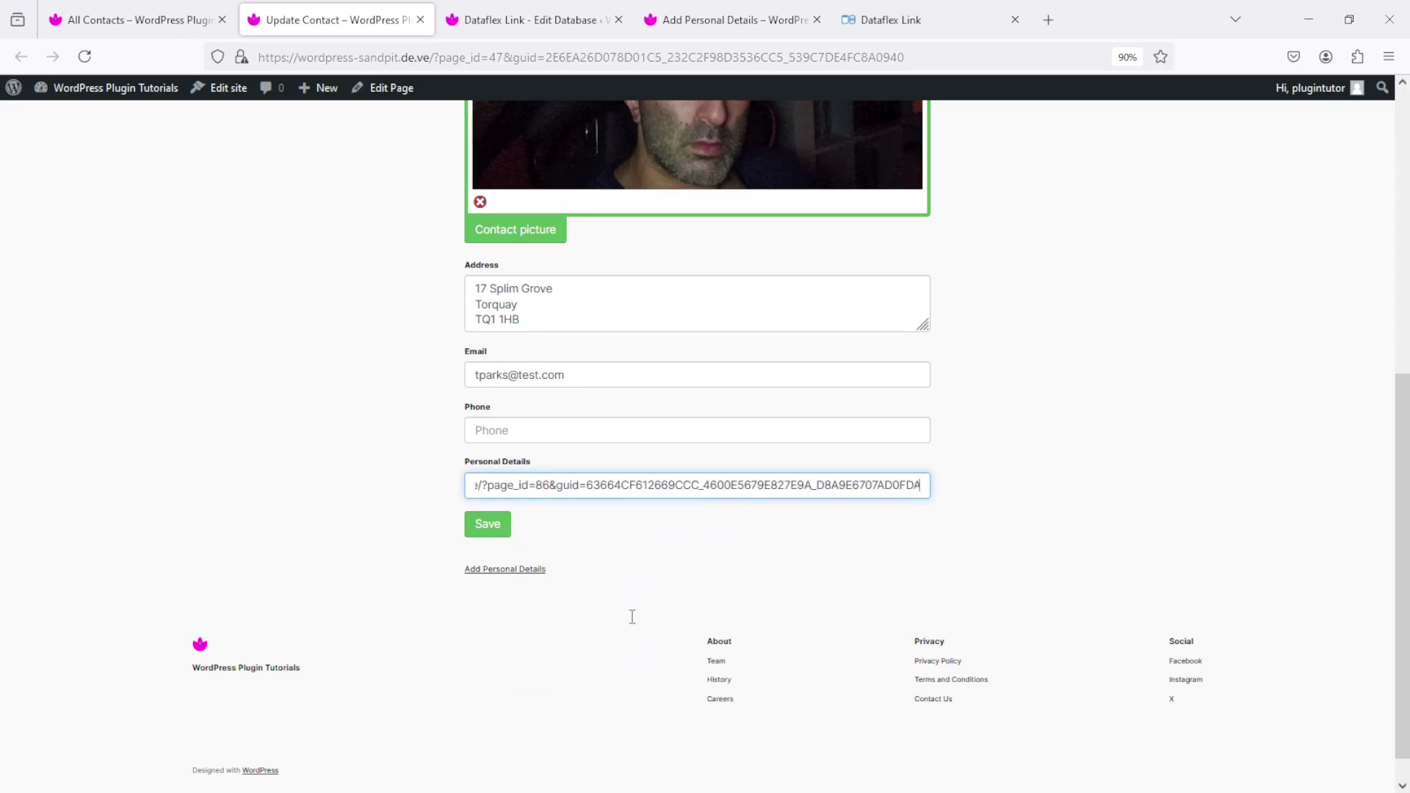
click(484, 523)
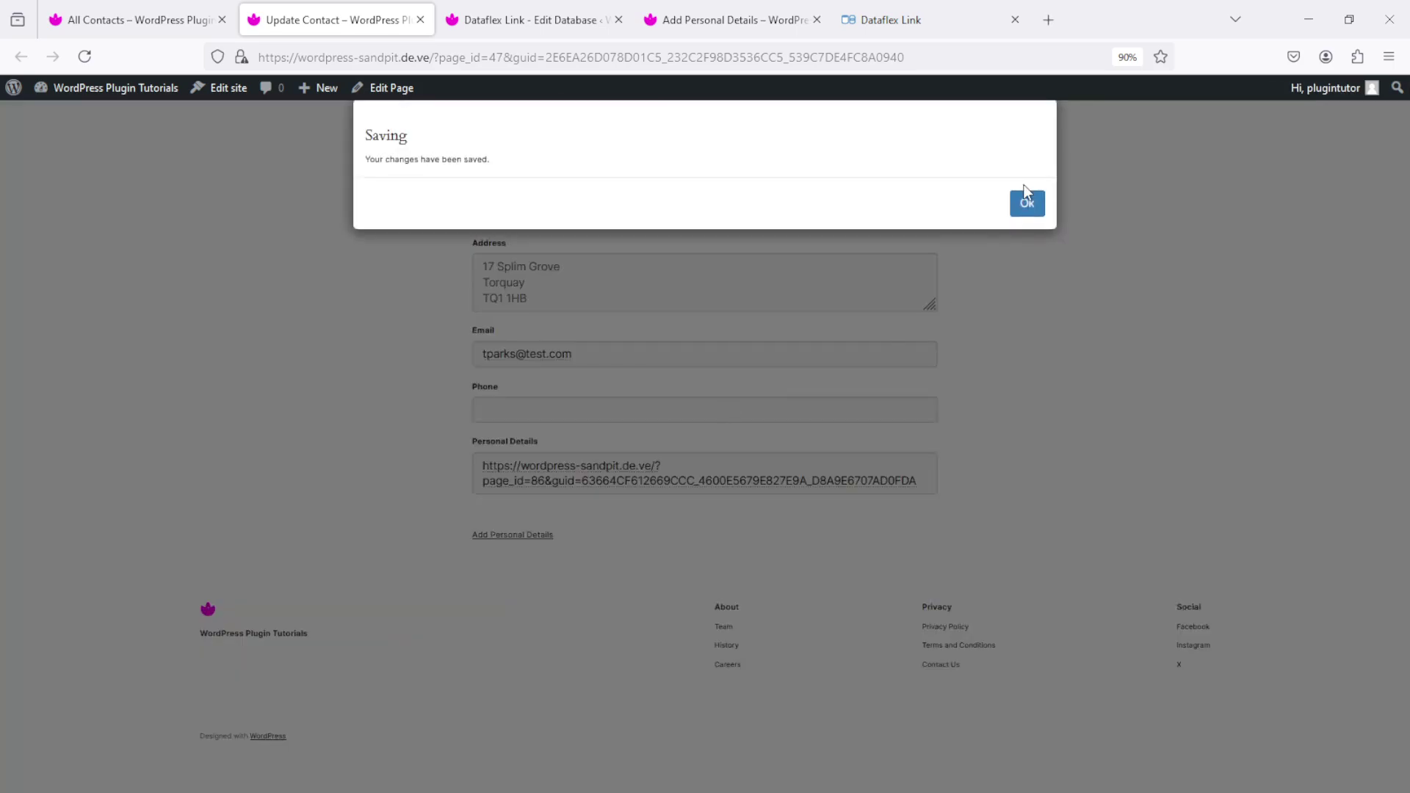
click(1029, 210)
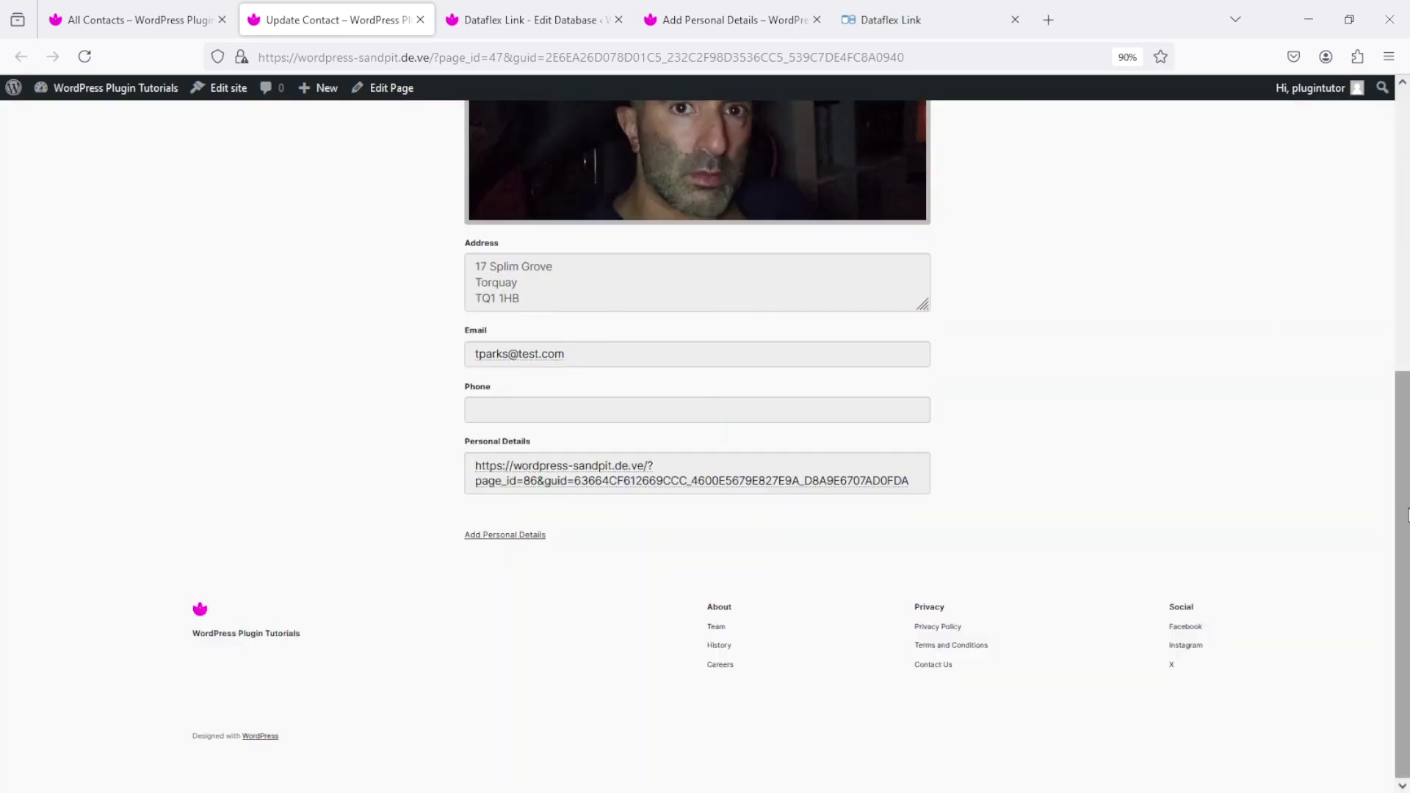
drag(1404, 528, 1405, 394)
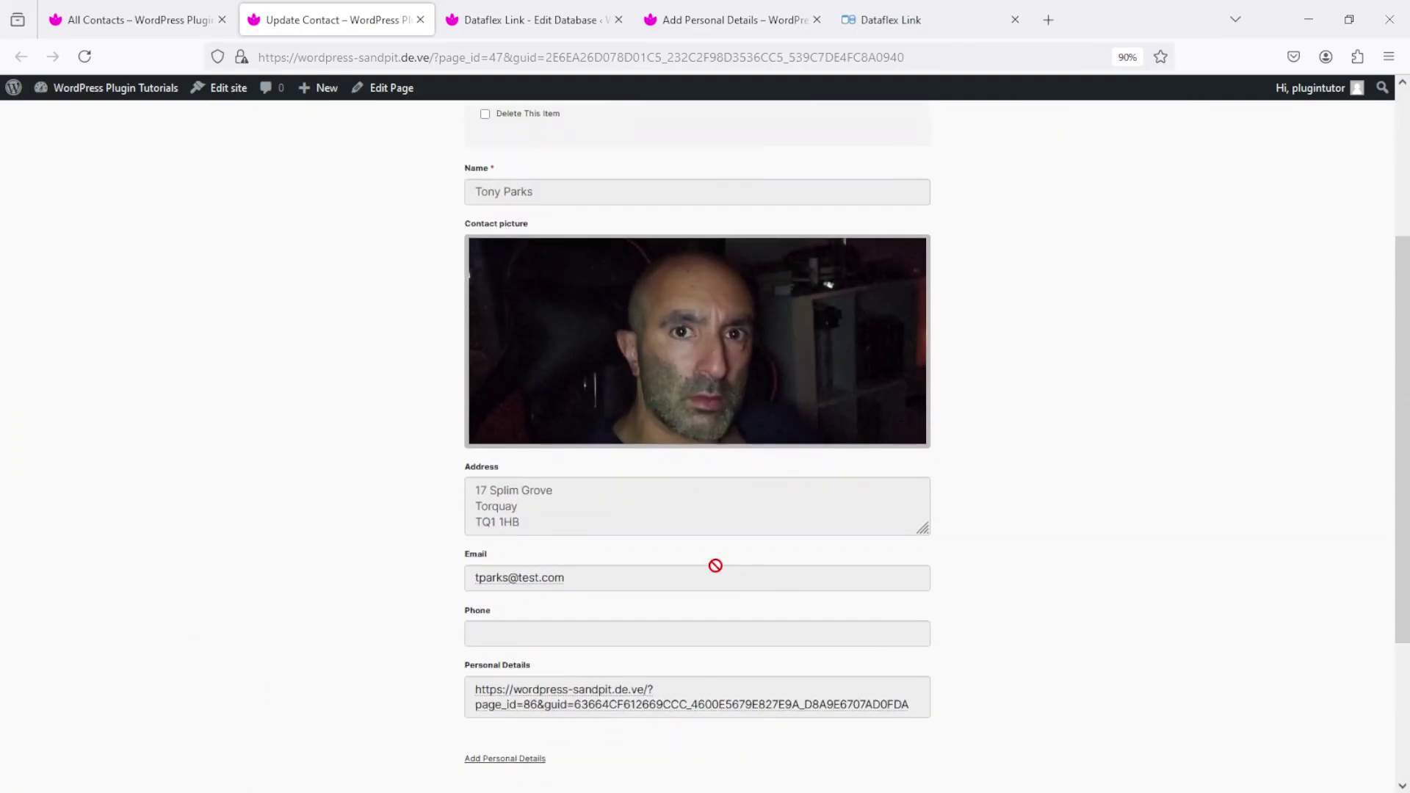
- Follow the contact's Personal Details link to the linked entry and return to the contact through its Show Contact link
click(582, 711)
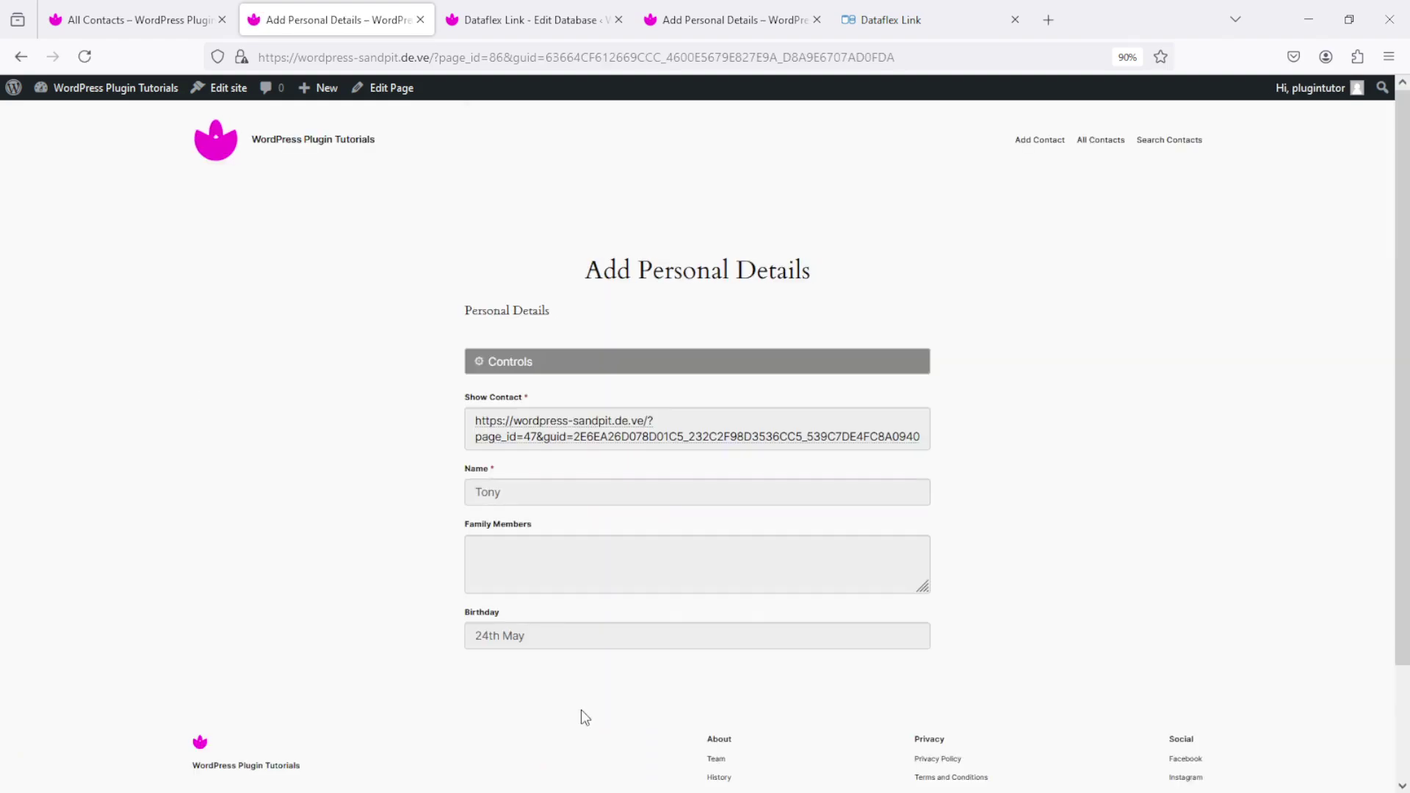
click(561, 433)
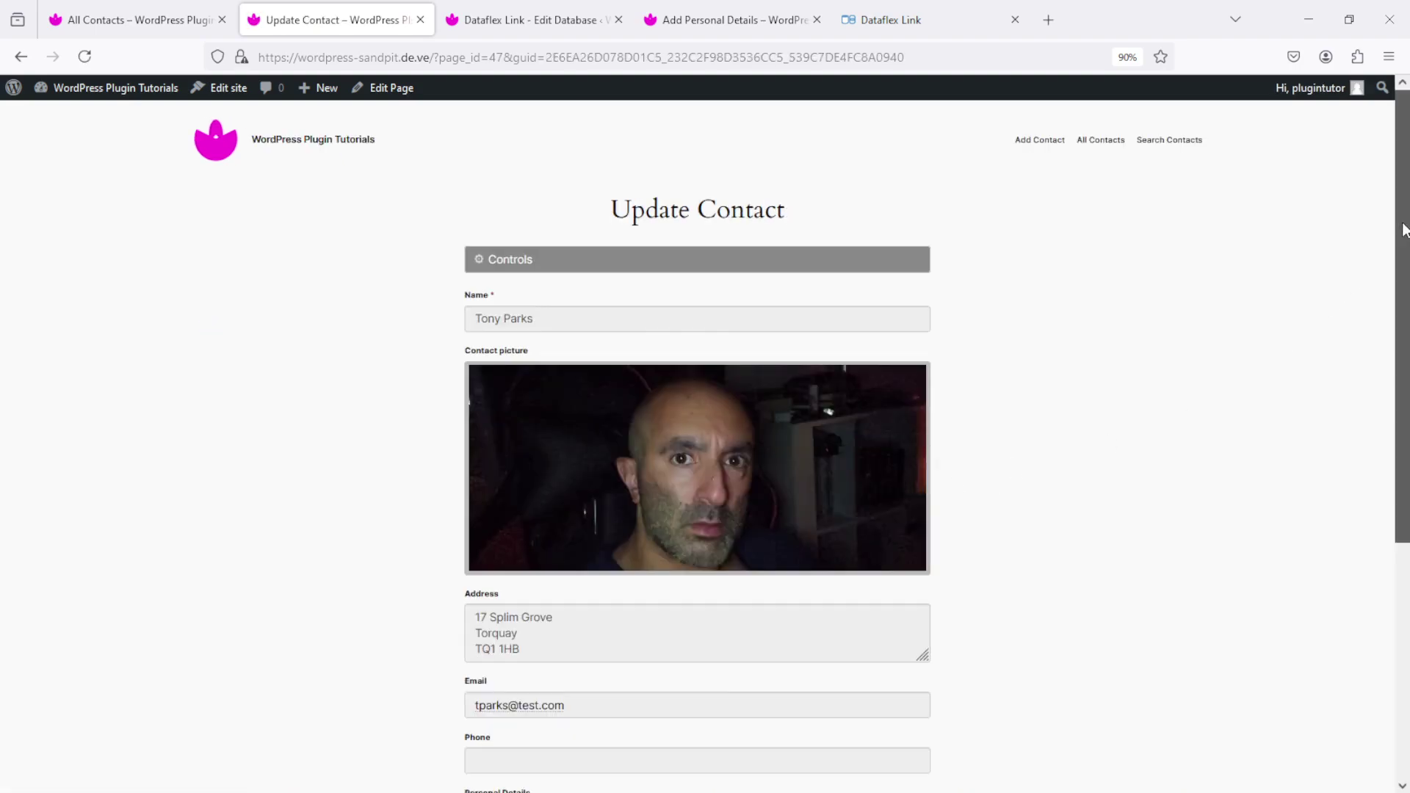
drag(1404, 227, 1404, 399)
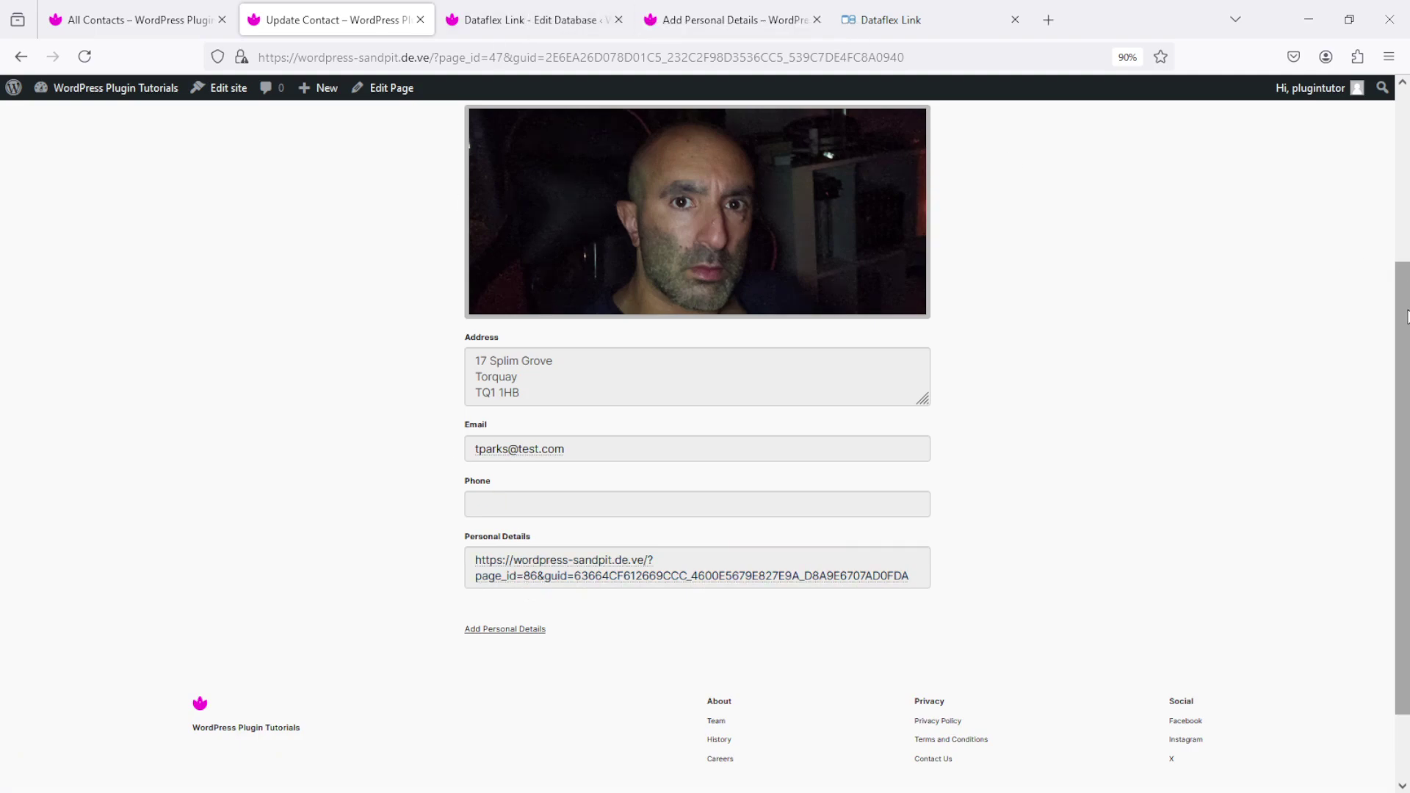
drag(1406, 316, 1407, 121)
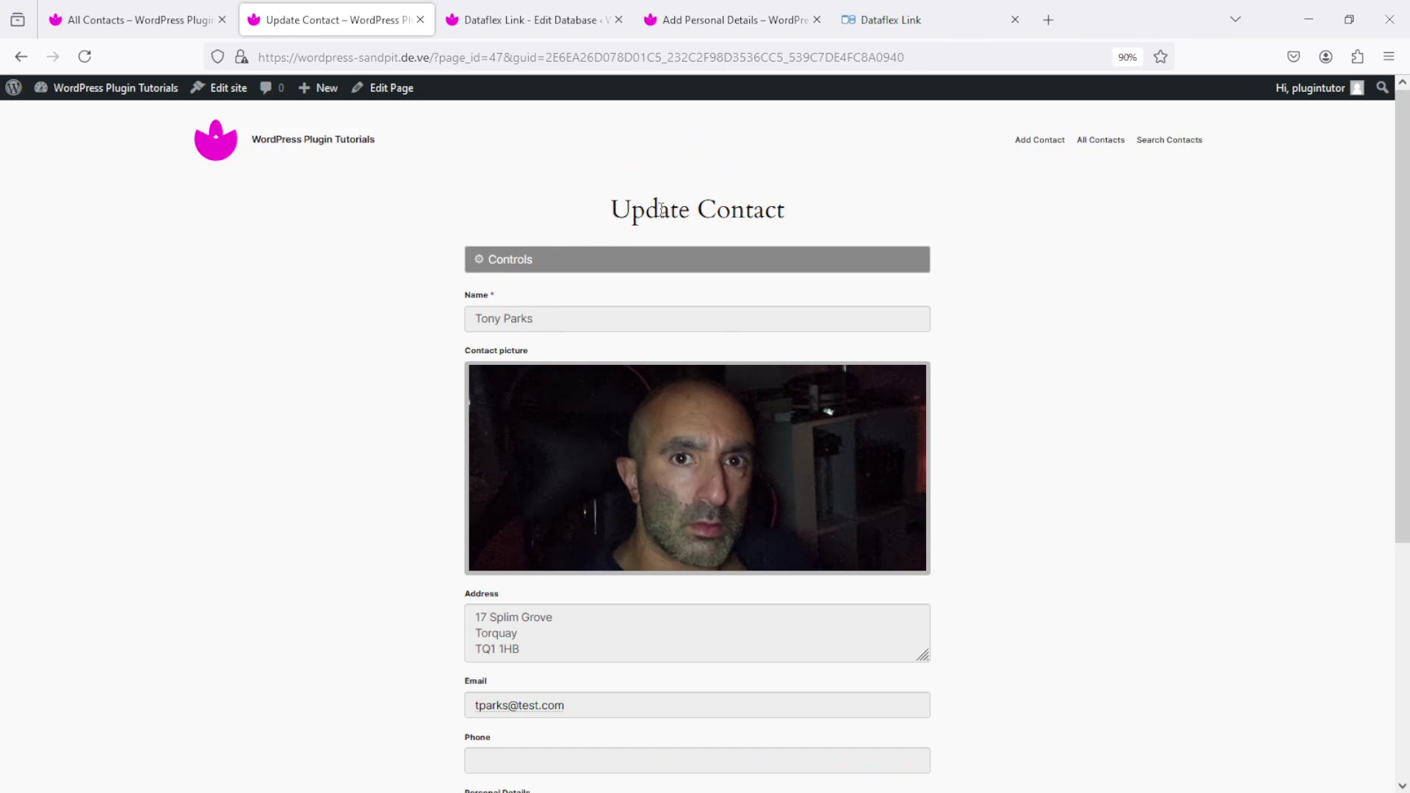
- Enable Change Link to button for the Personal Details Web Address field in the Address Book database and save the field
click(541, 22)
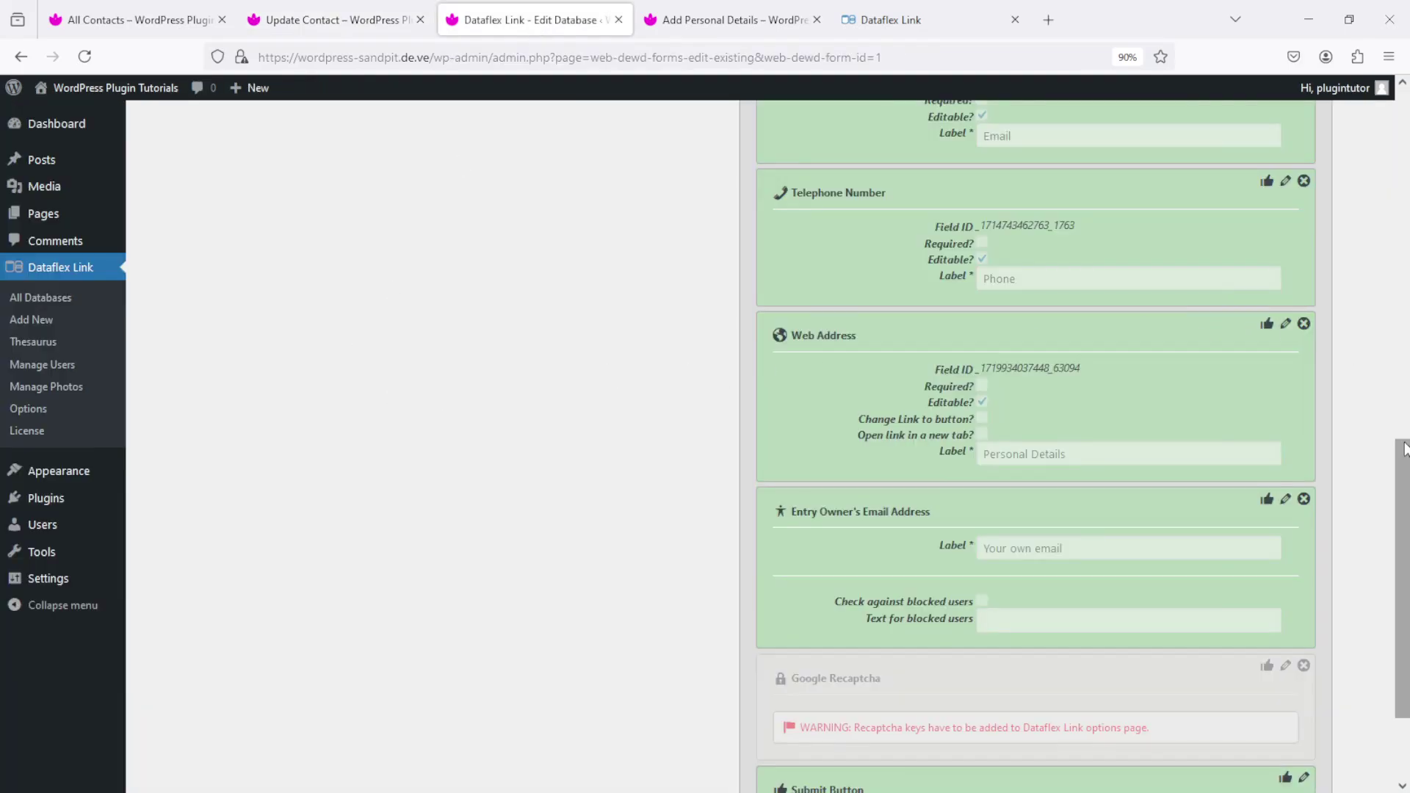
drag(1405, 452, 419, 117)
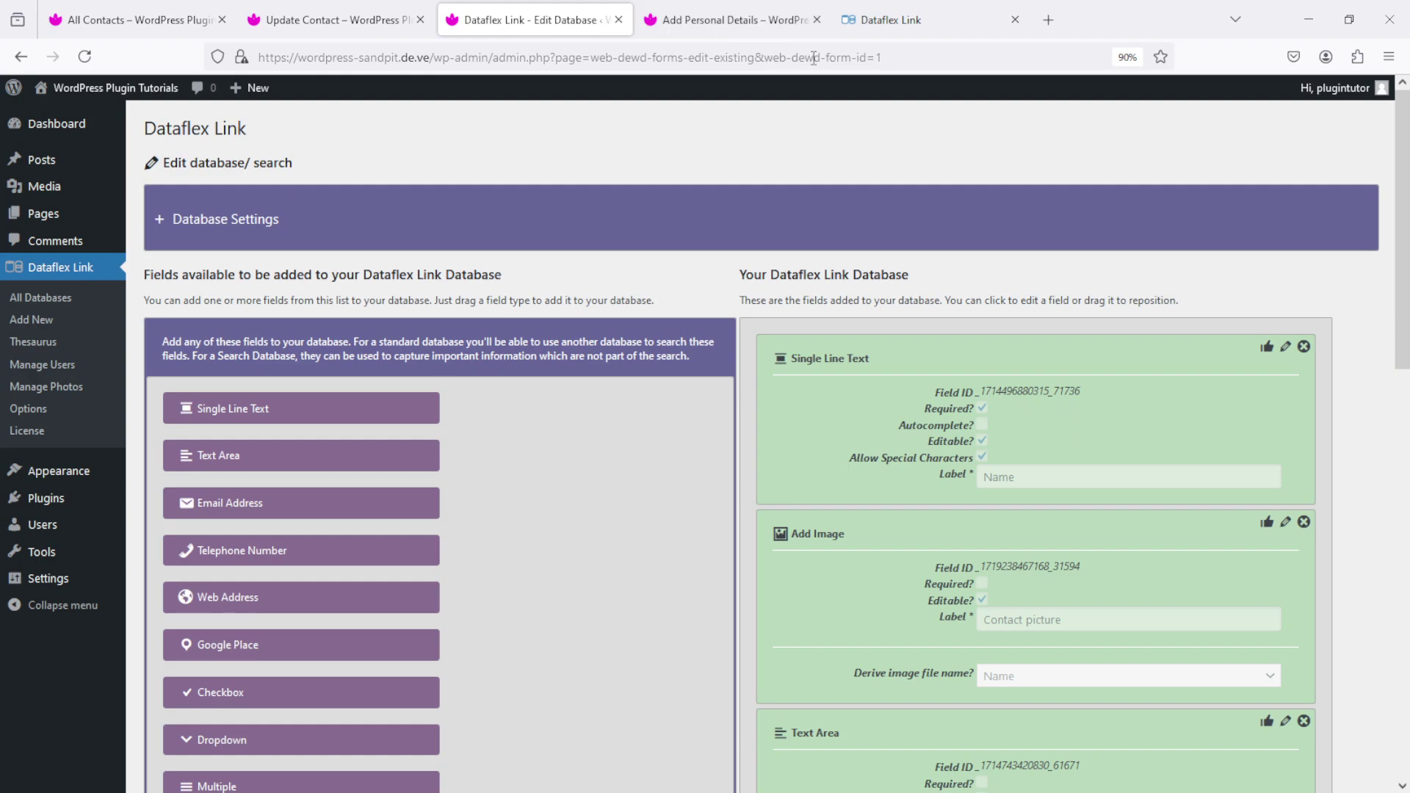
drag(1403, 117, 840, 451)
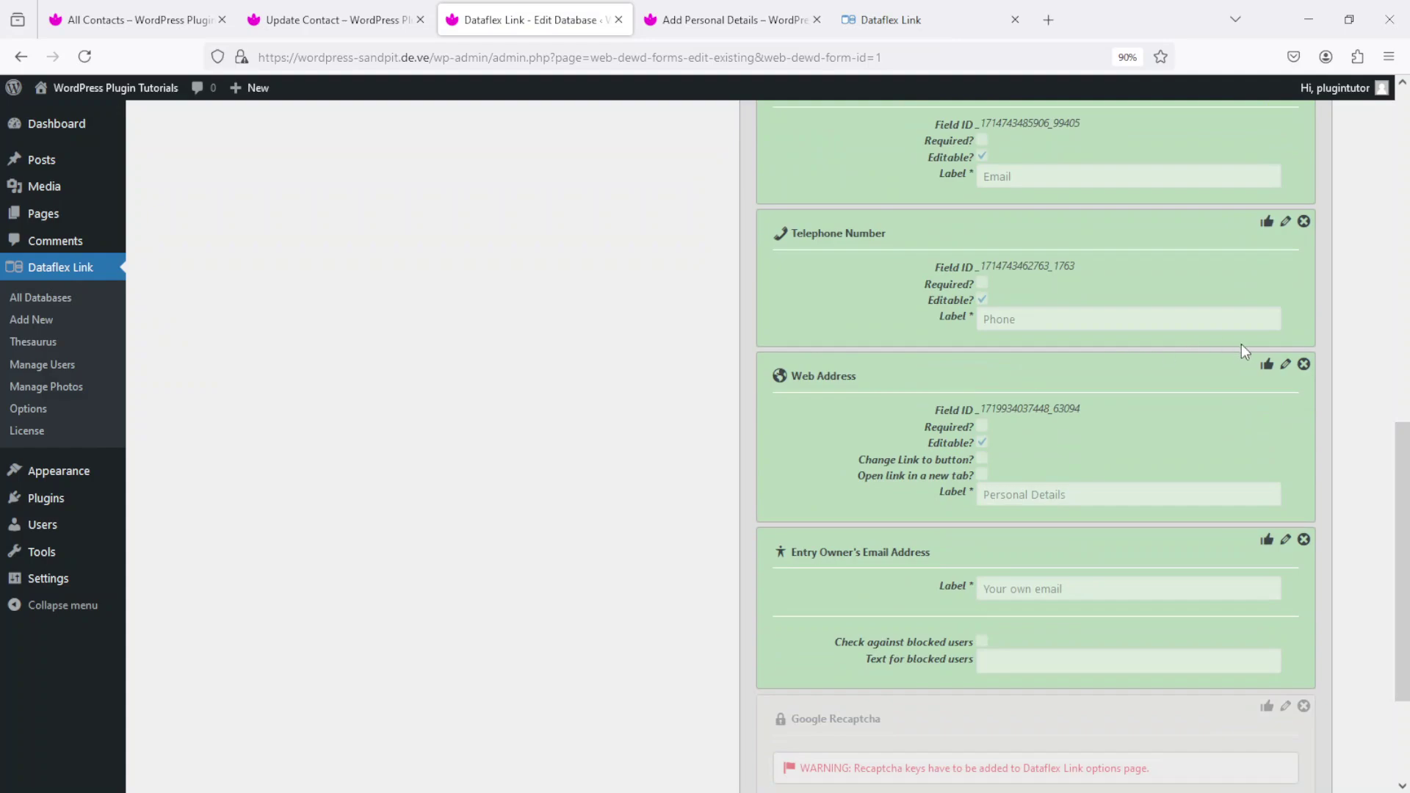
click(1287, 367)
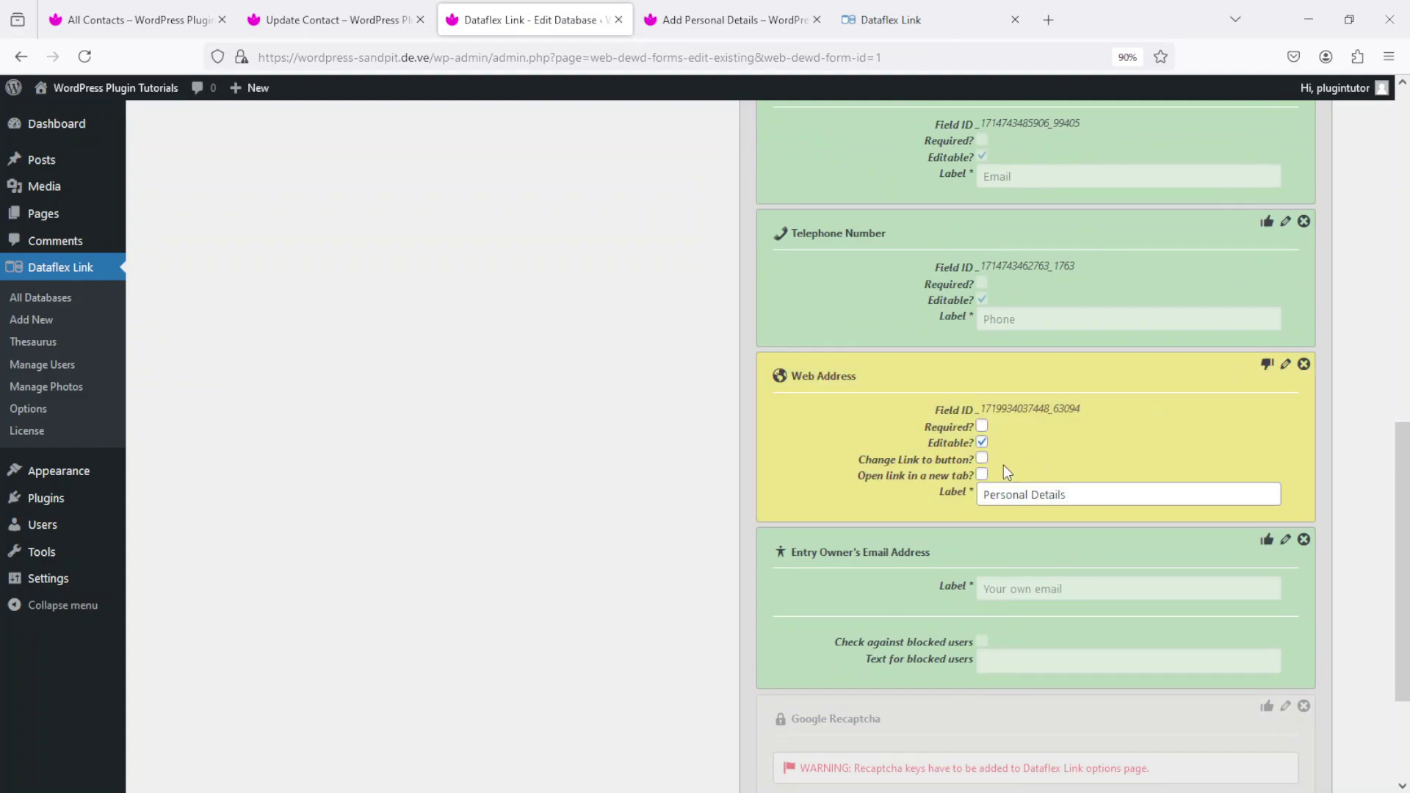
click(982, 459)
click(1269, 363)
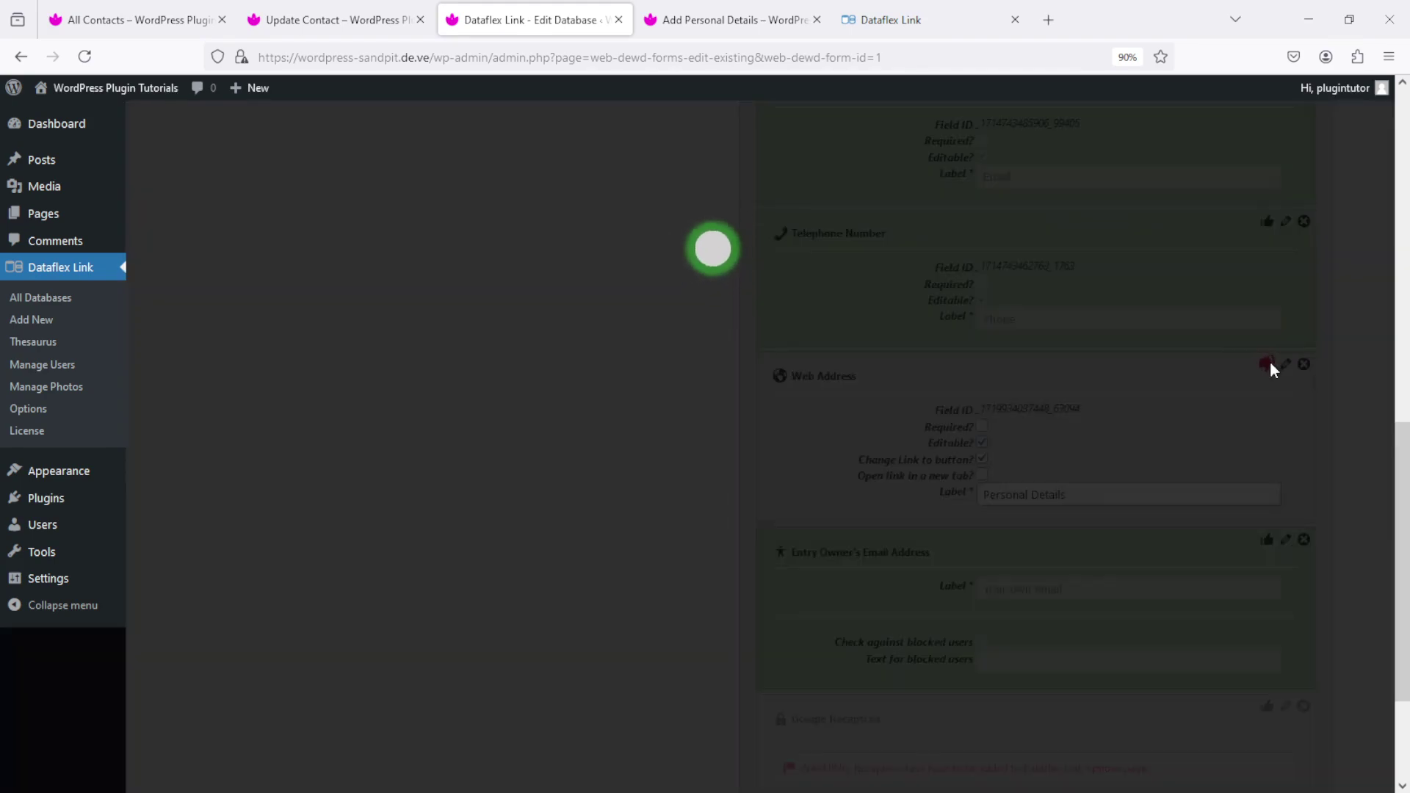
click(528, 340)
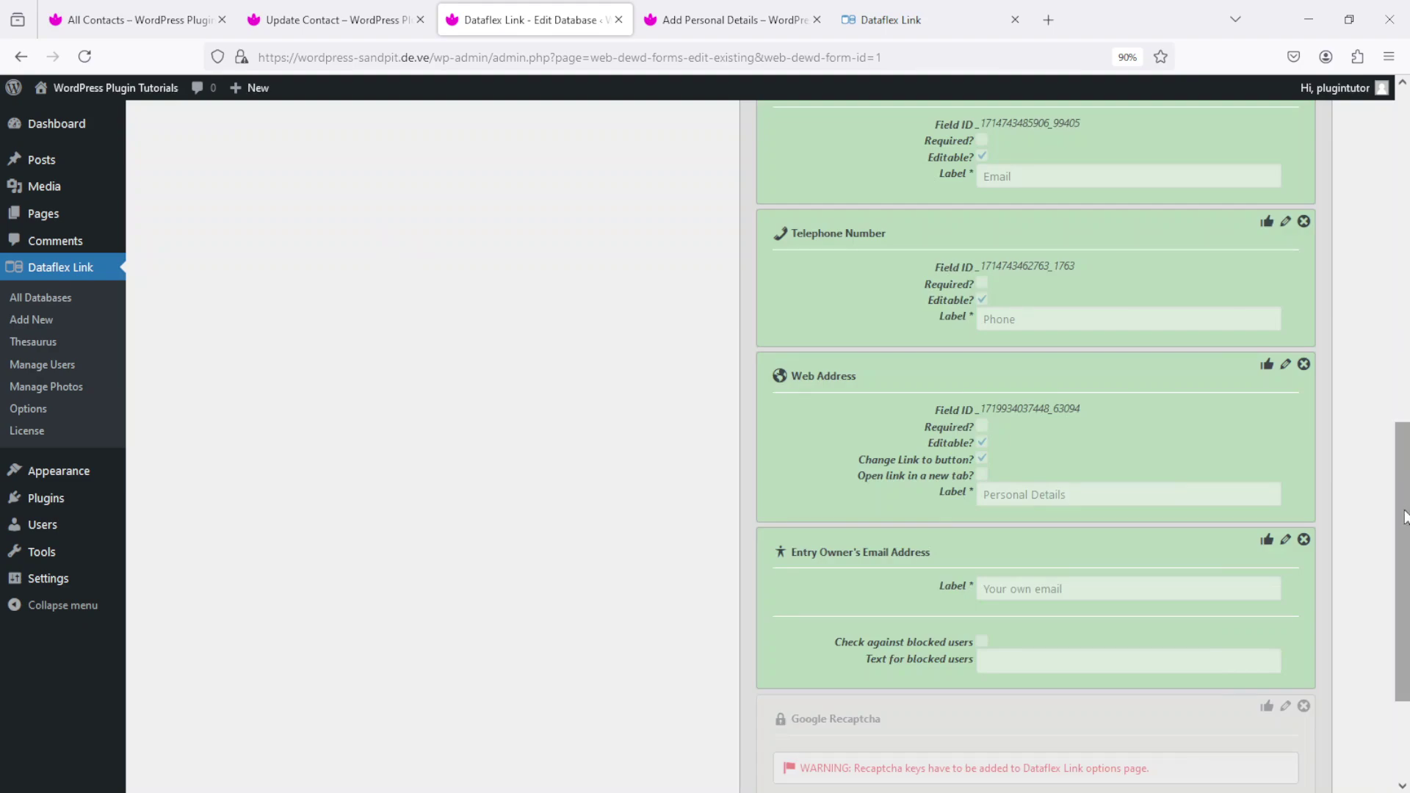
- Enable Change Link to button for the Show Contact Web Address field in the Personal Details database and save the field
scroll(1404, 516, up, 3)
click(63, 300)
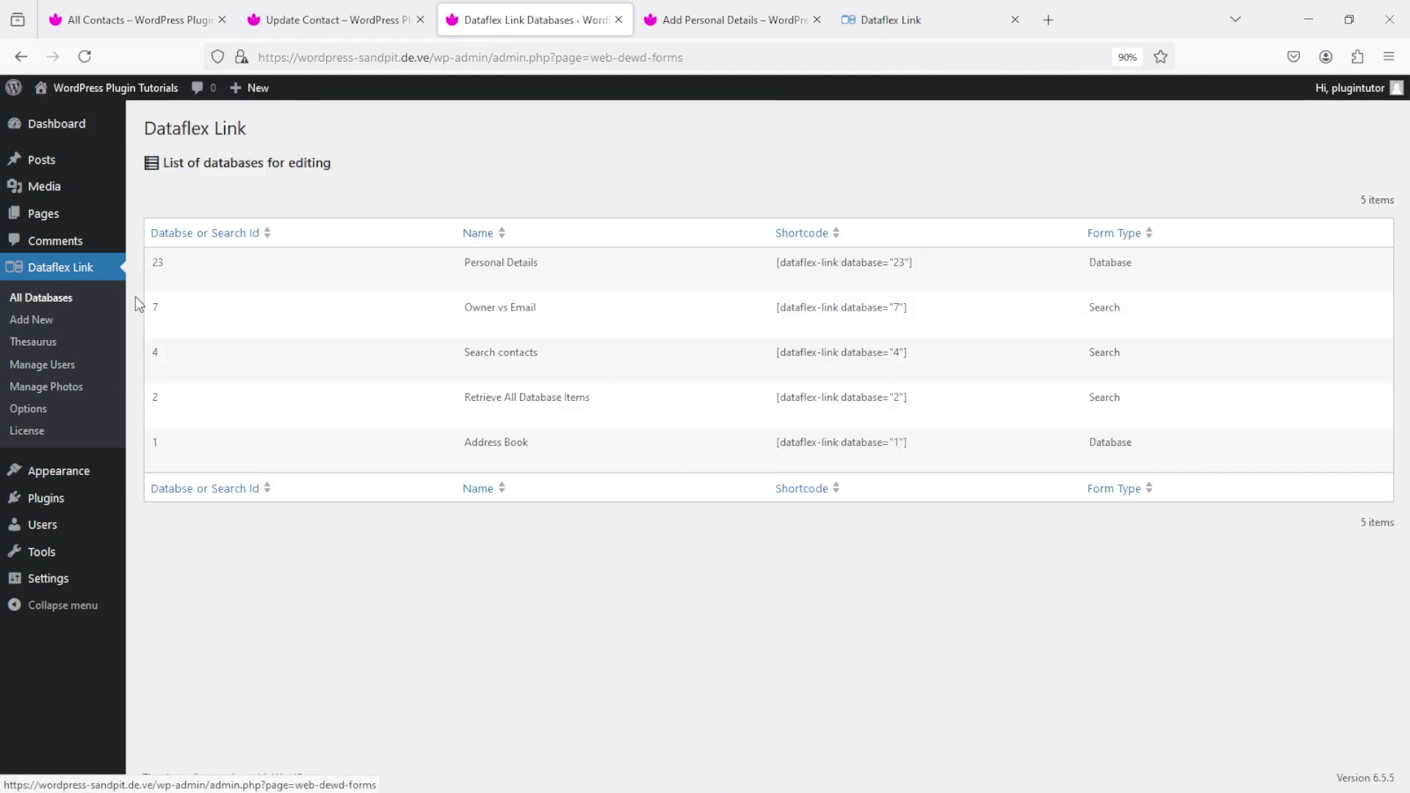
click(161, 280)
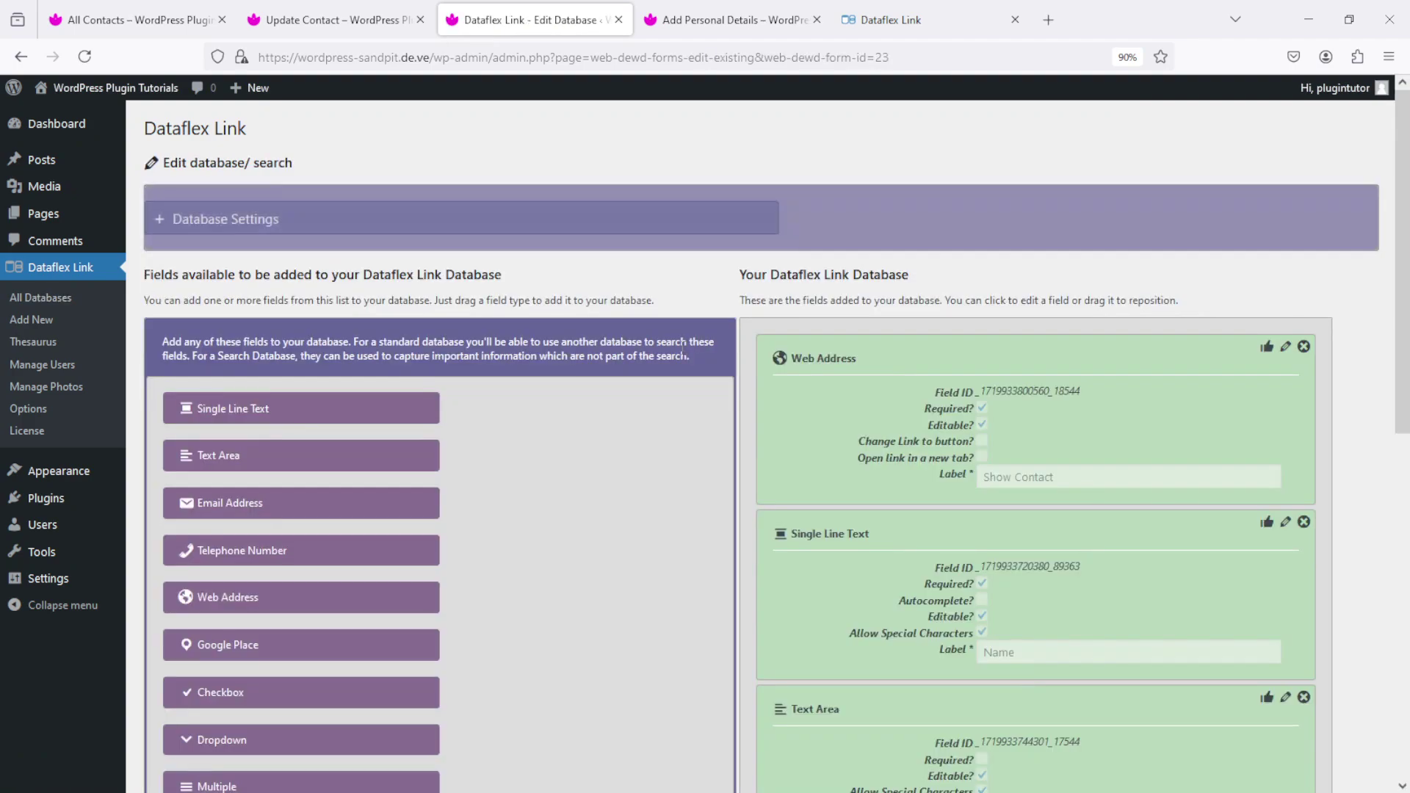
click(1286, 348)
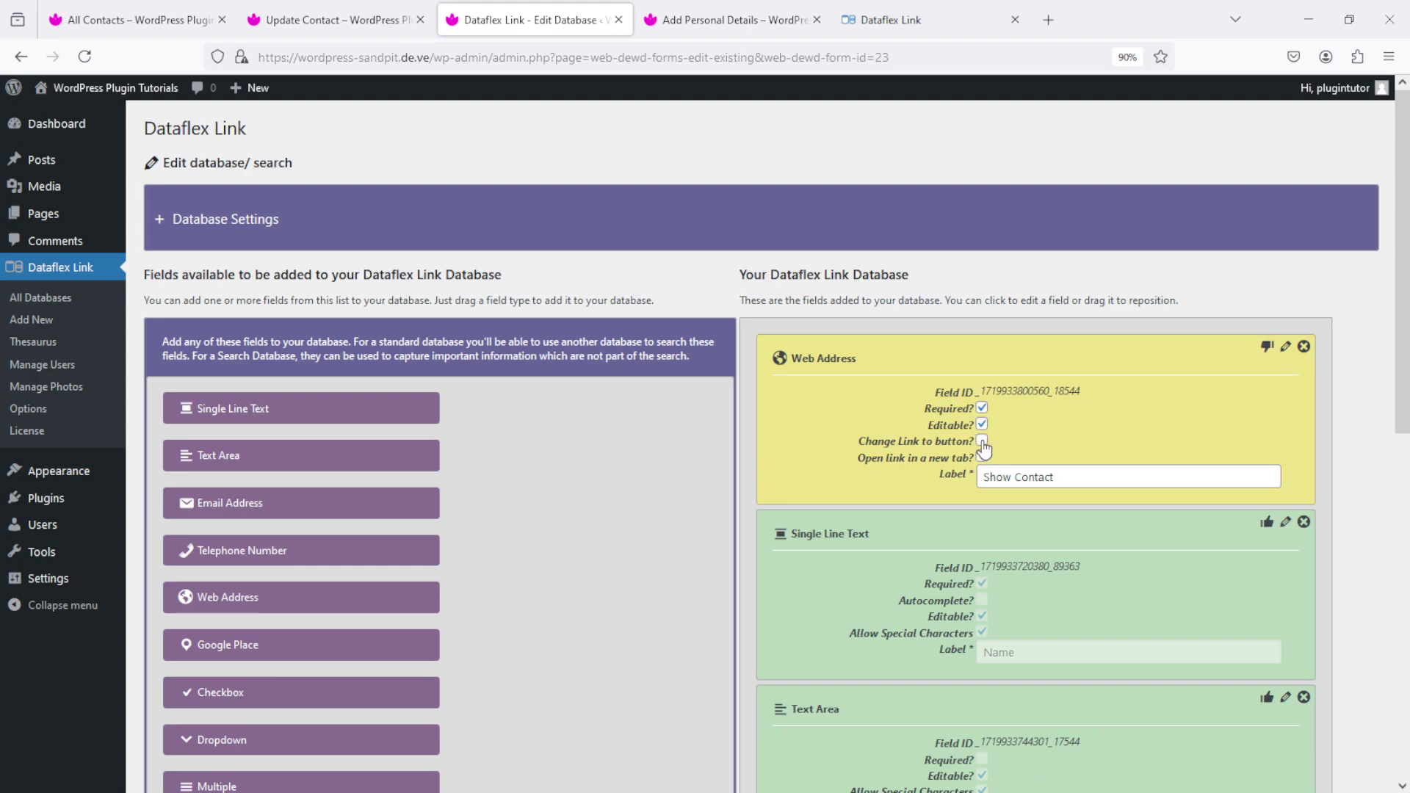
click(1266, 346)
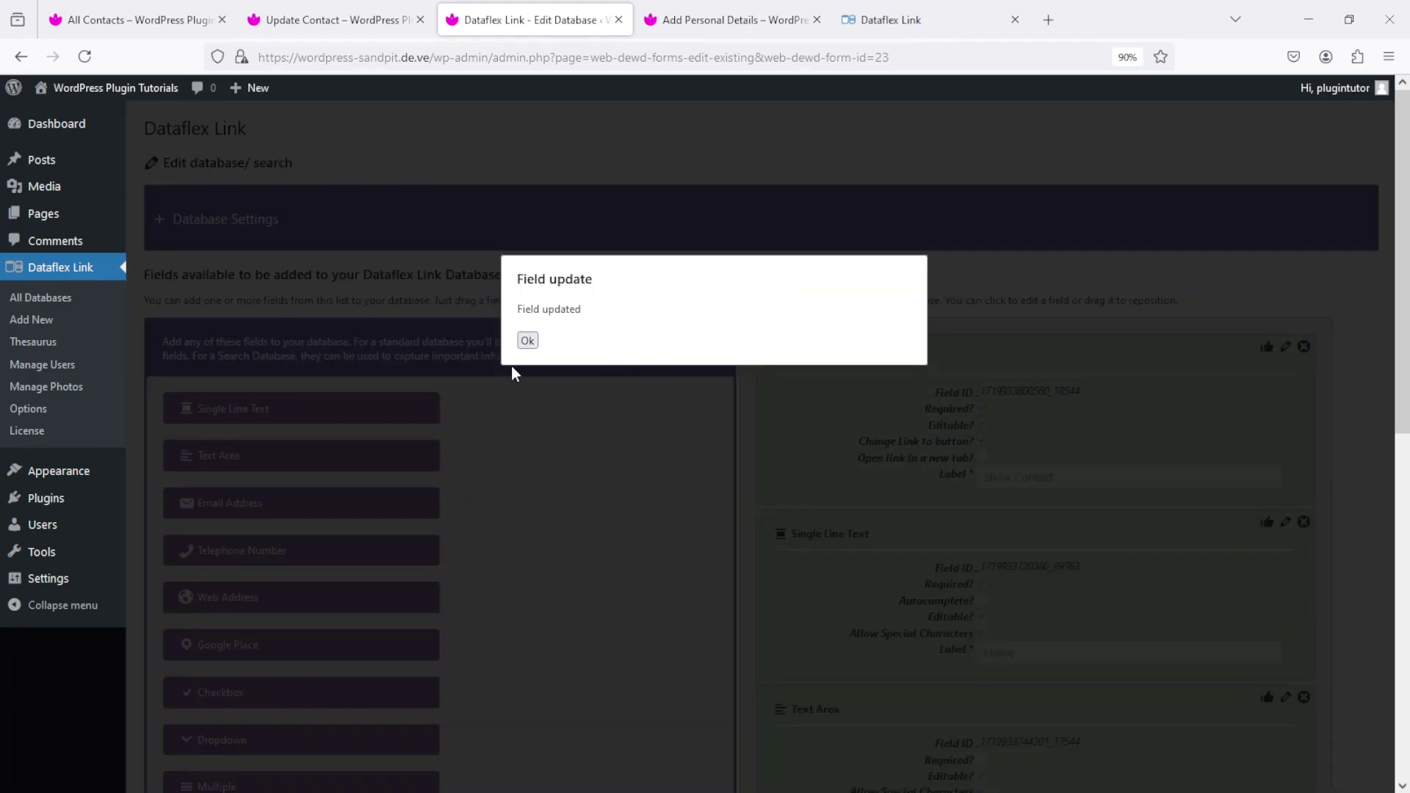
- Reload the live Update Contact page and test its Personal Details button and the linked entry's Show Contact button
click(320, 14)
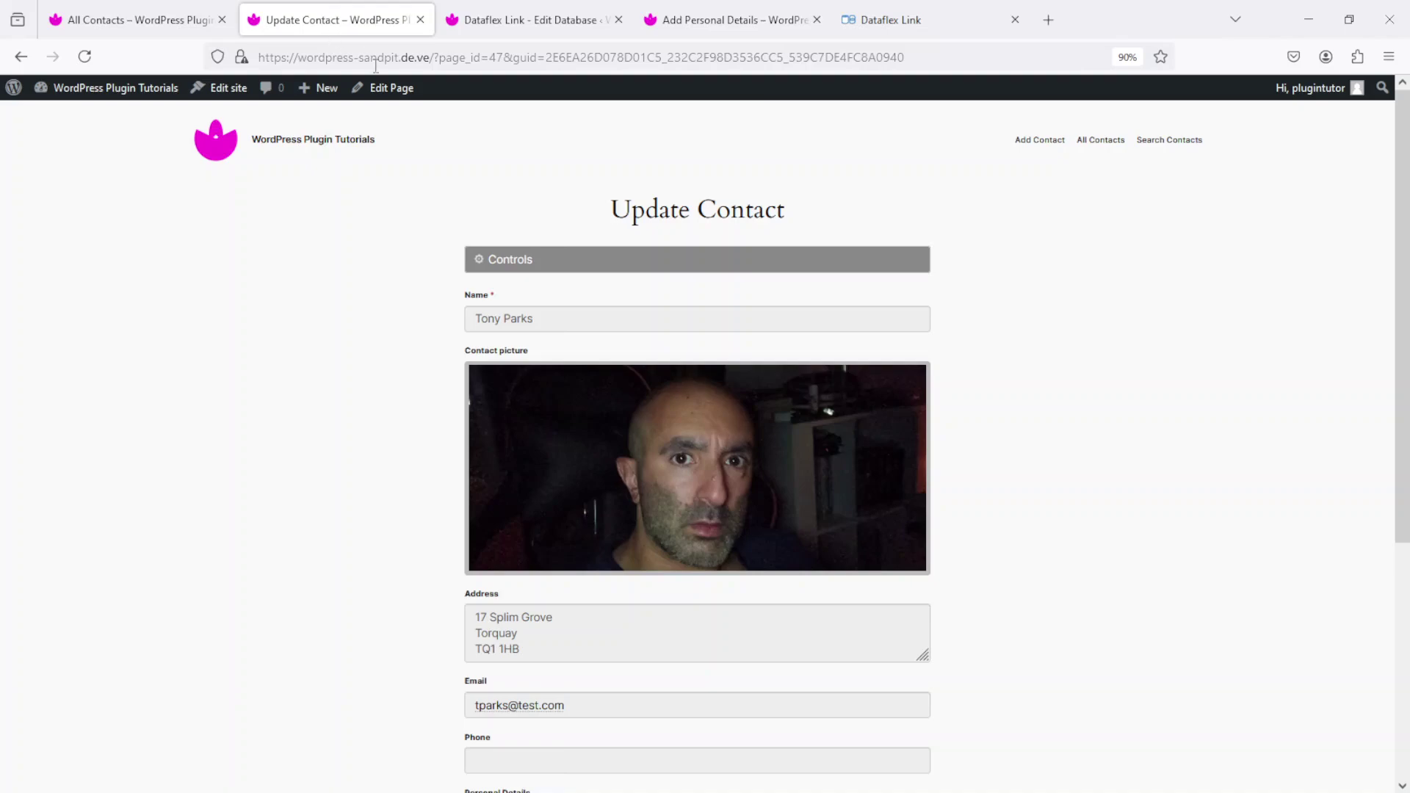
drag(1403, 133, 1406, 340)
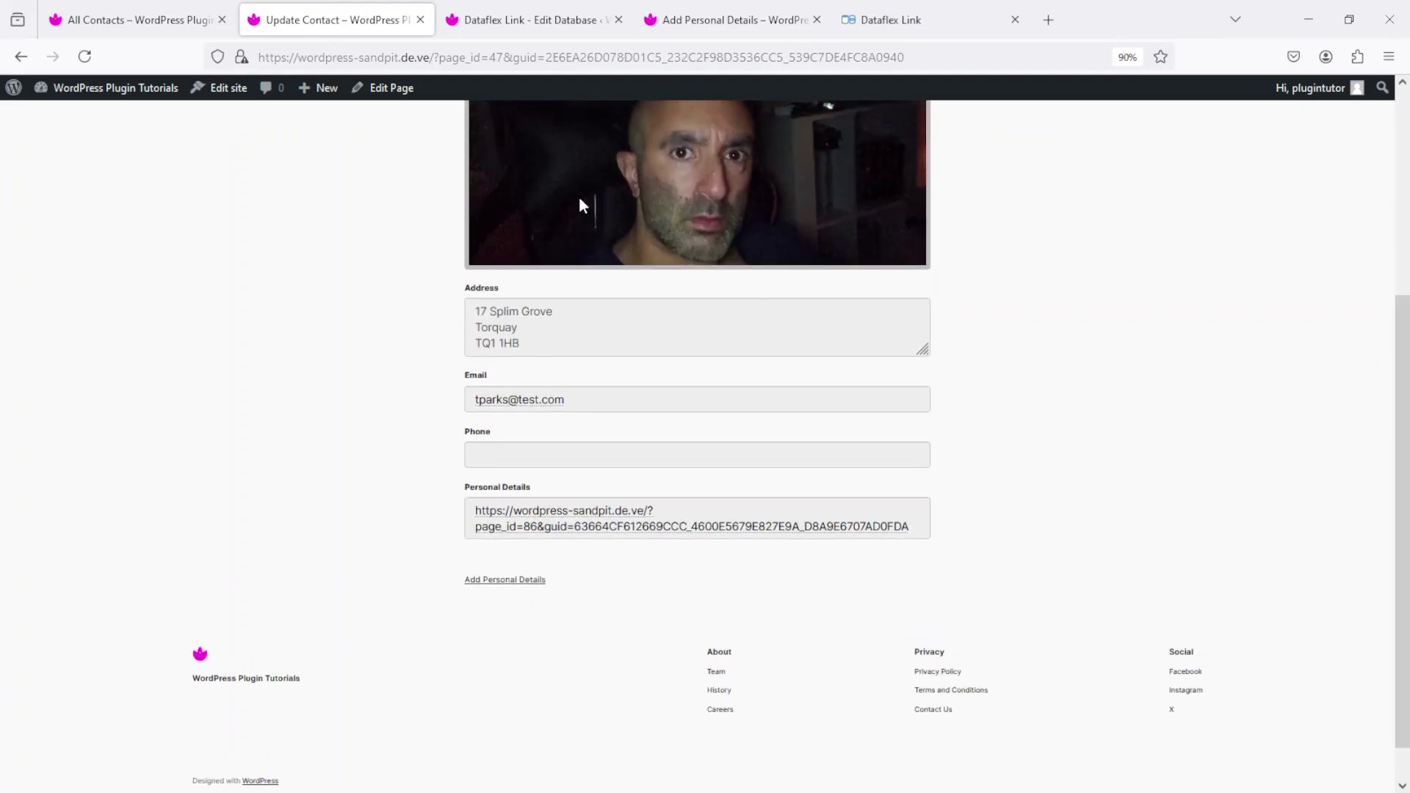
click(85, 59)
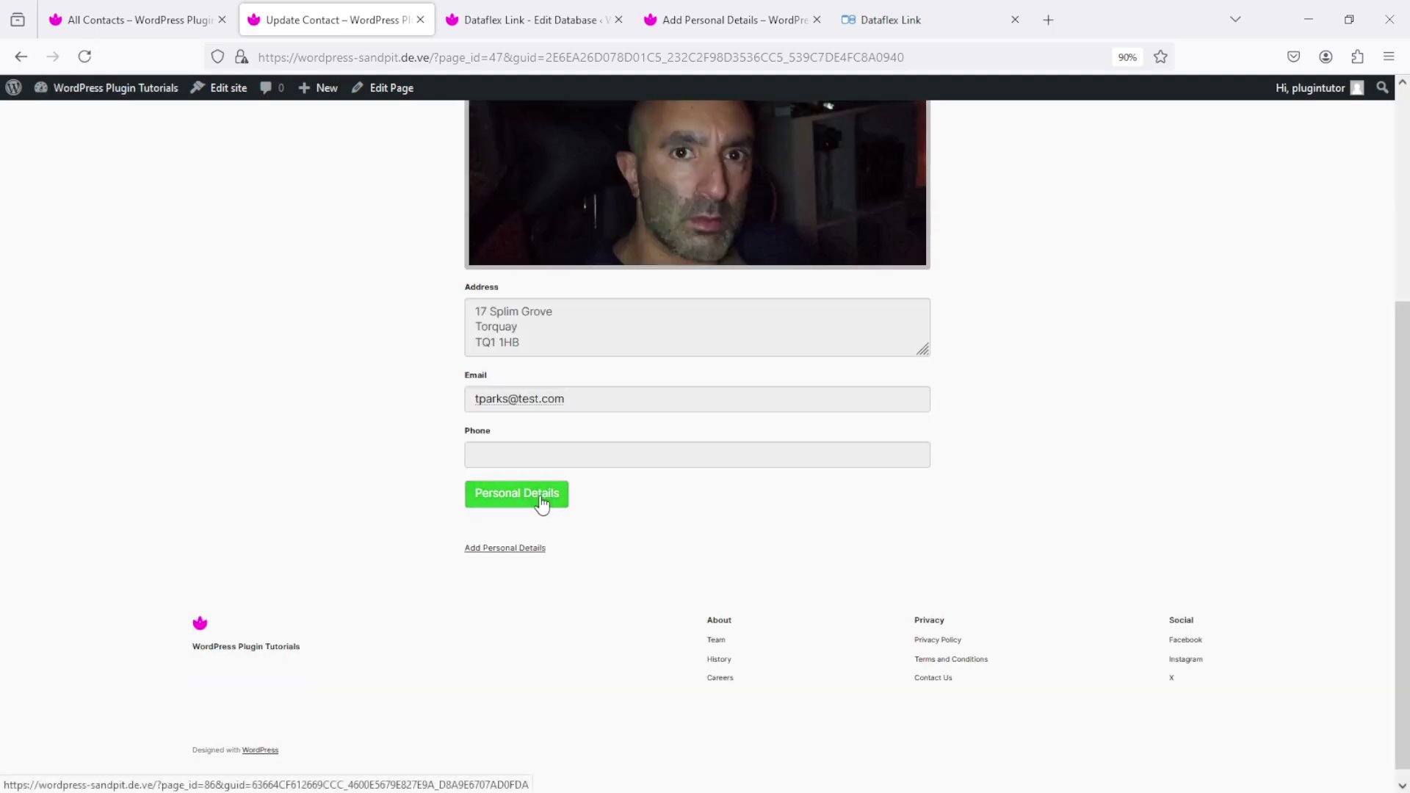
scroll(542, 504, up, 2)
click(529, 643)
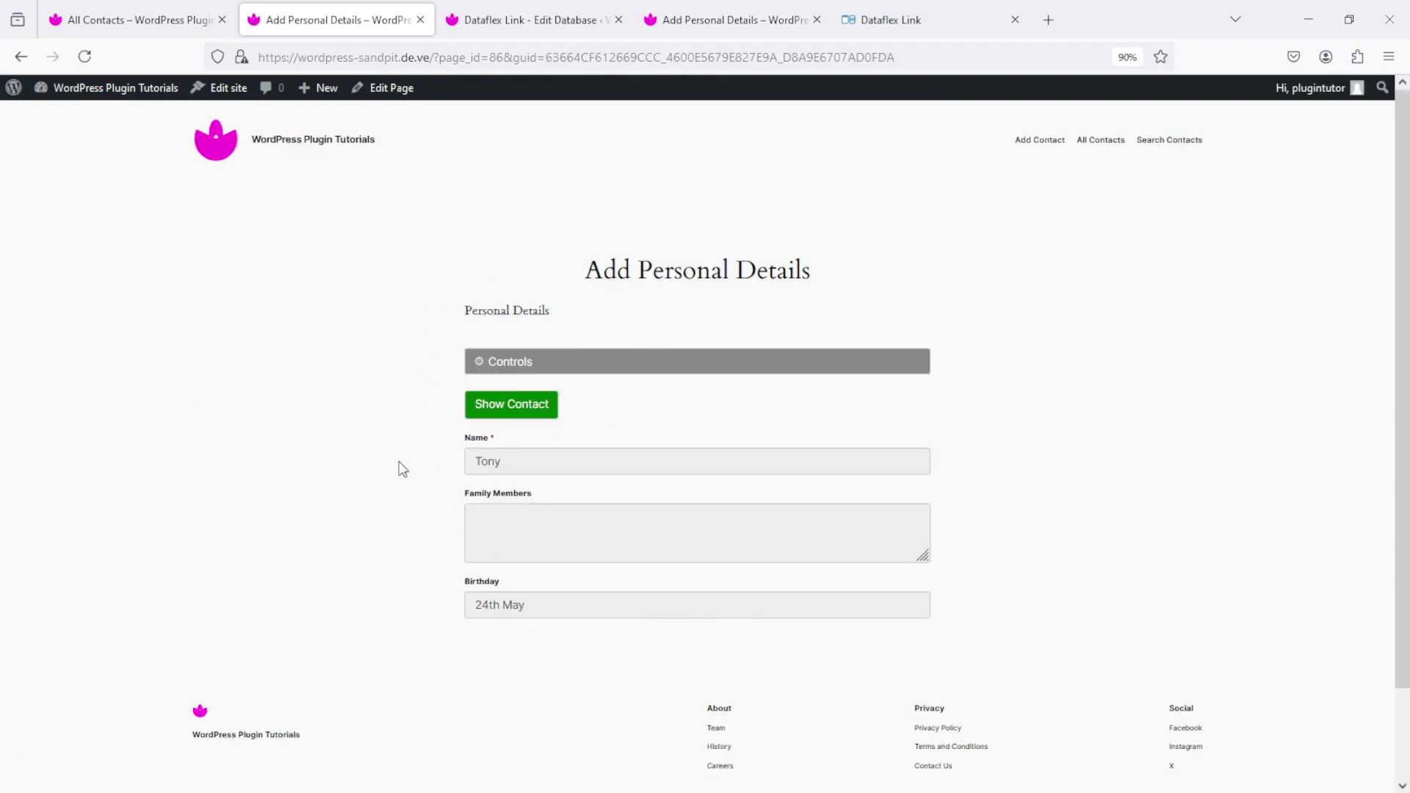
click(519, 409)
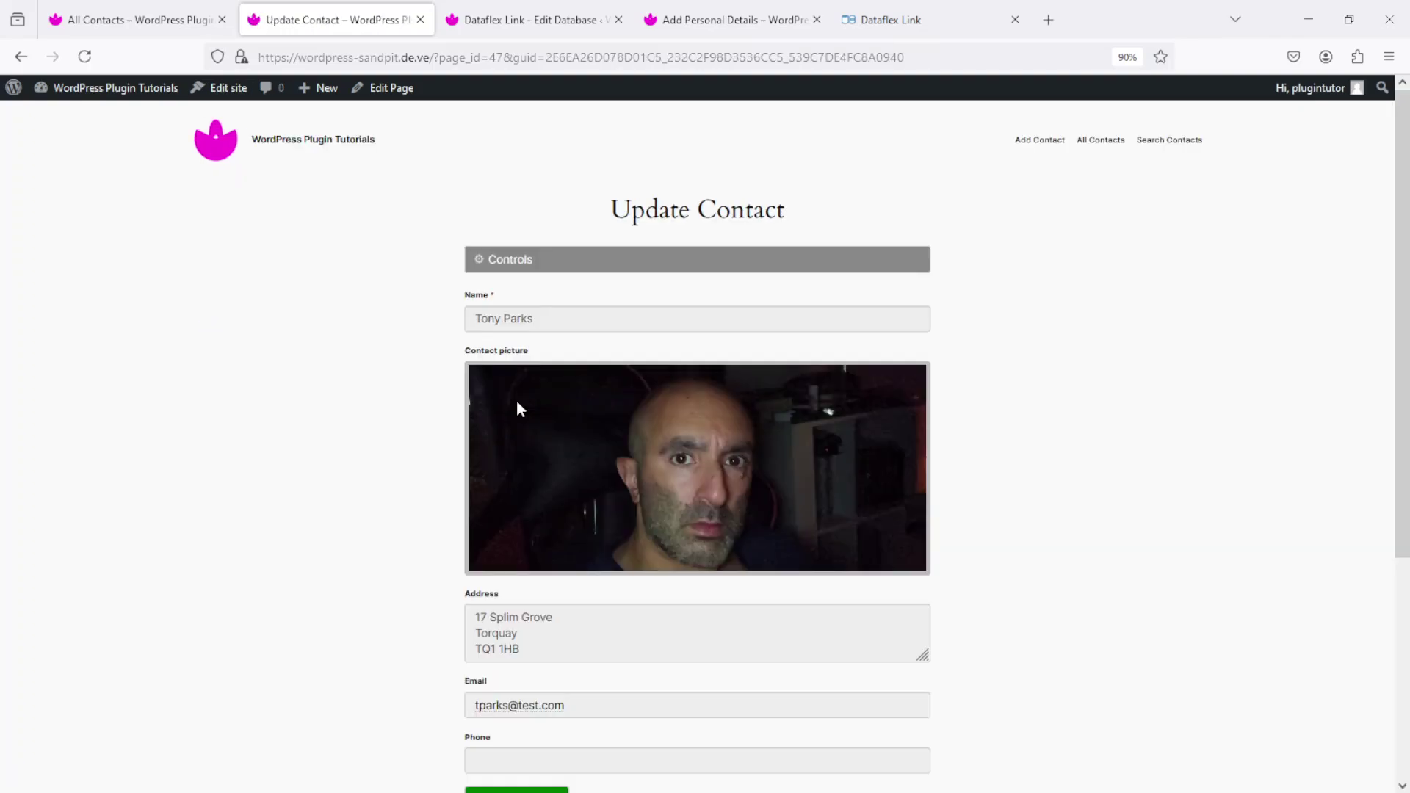
drag(1405, 268, 1407, 320)
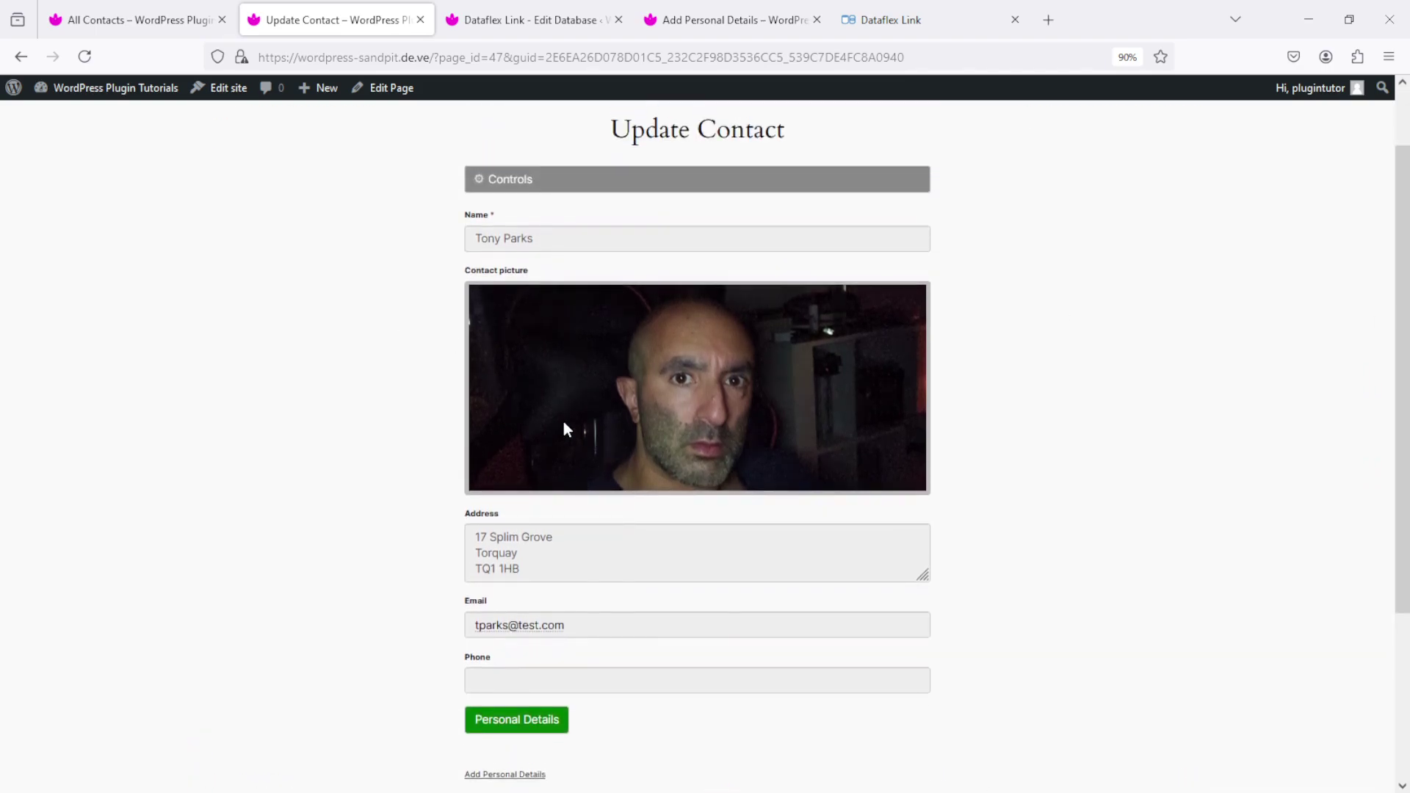
- Search the site's contacts by the contact's first name on the Search Contacts page
scroll(515, 272, up, 2)
click(1178, 141)
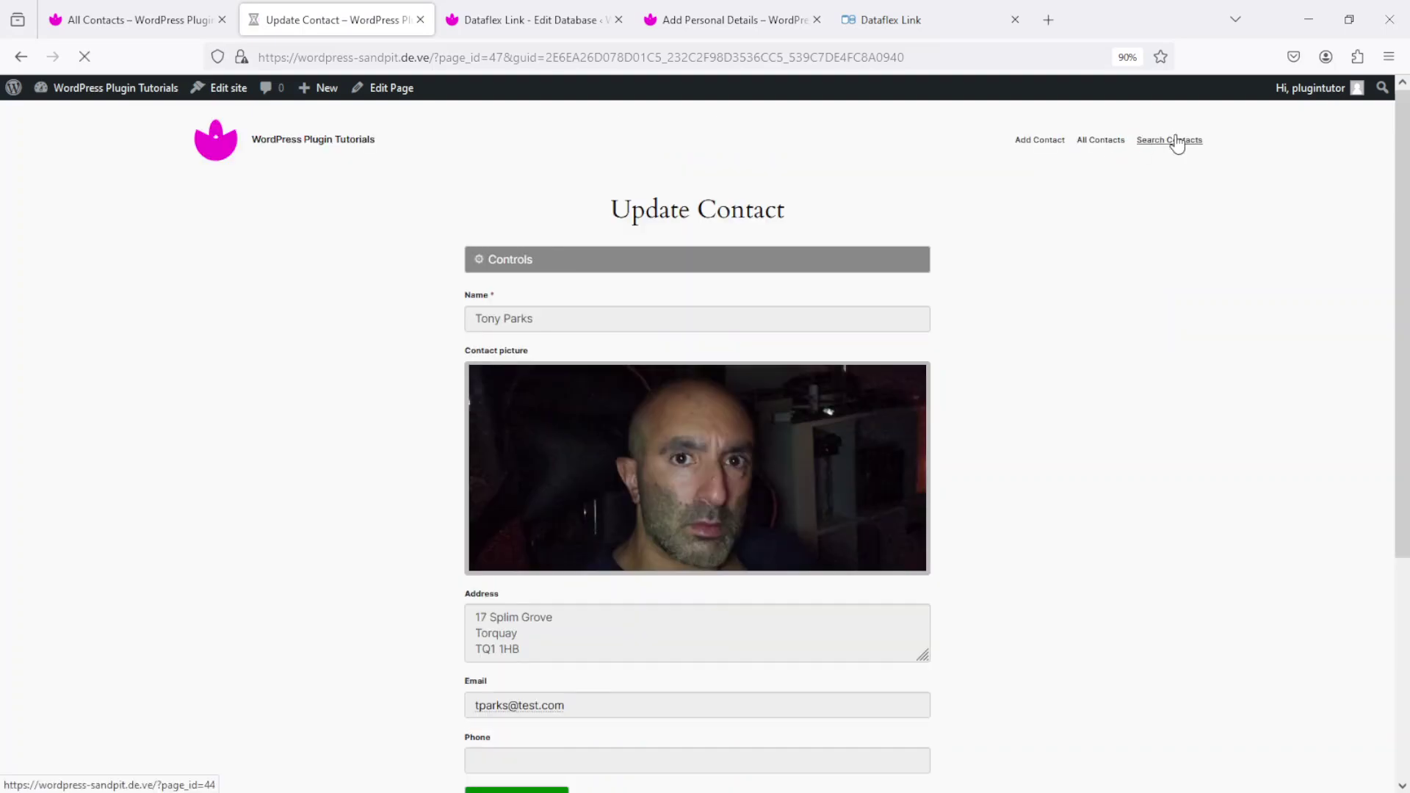
click(748, 363)
text(tony)
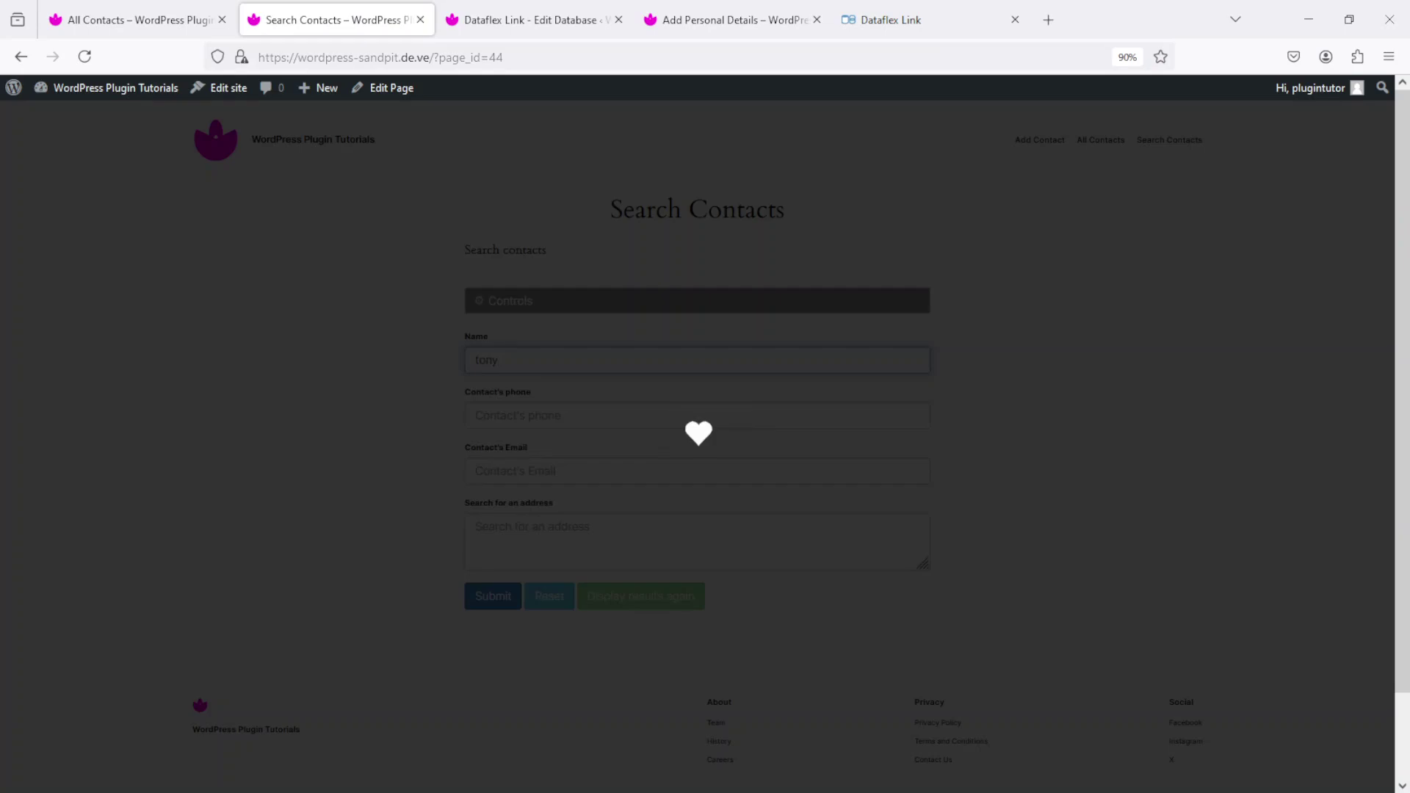
key(Return)
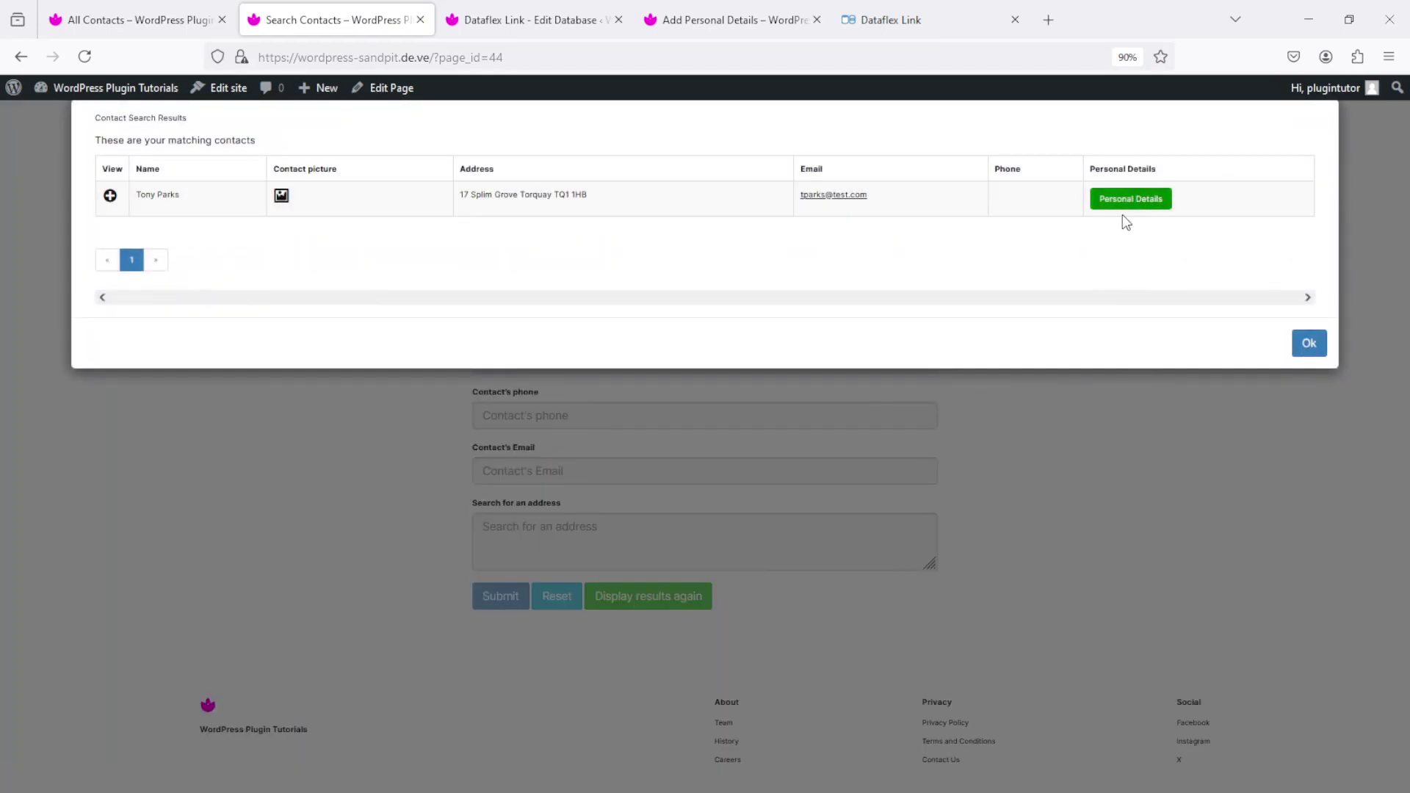
- Stay on the search results, open the contact's Personal Details link in a new browser tab, and follow Show Contact there
click(1146, 200)
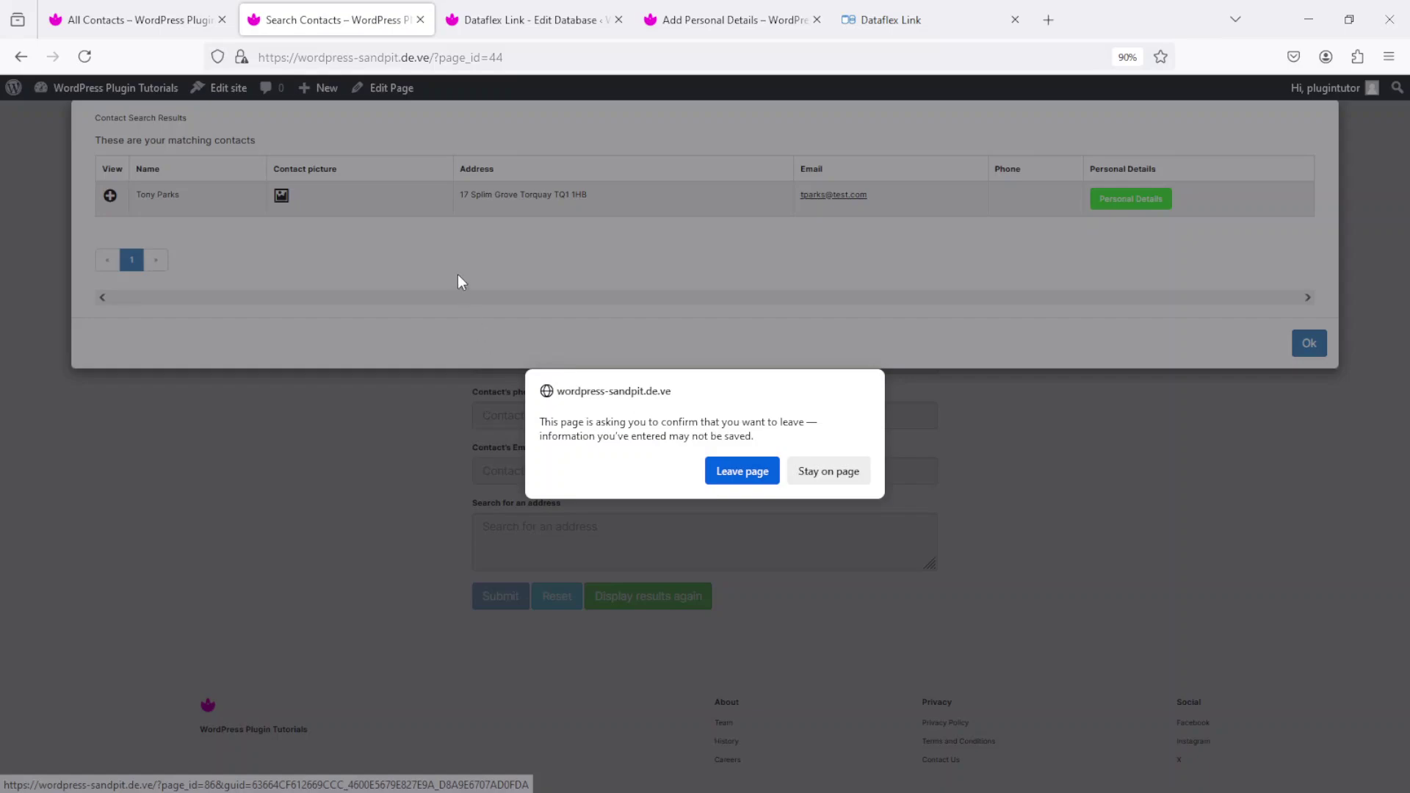
click(833, 473)
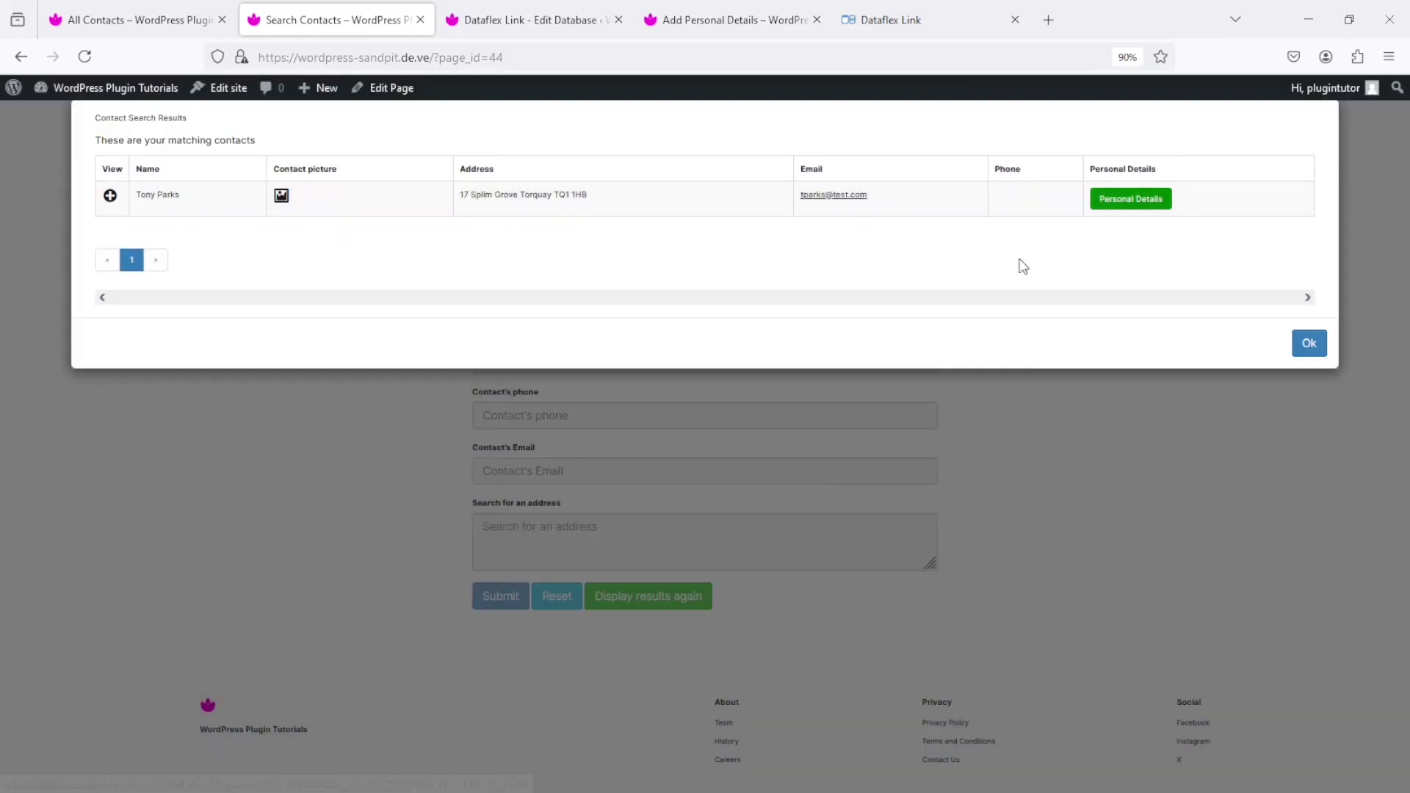
right_click(1125, 208)
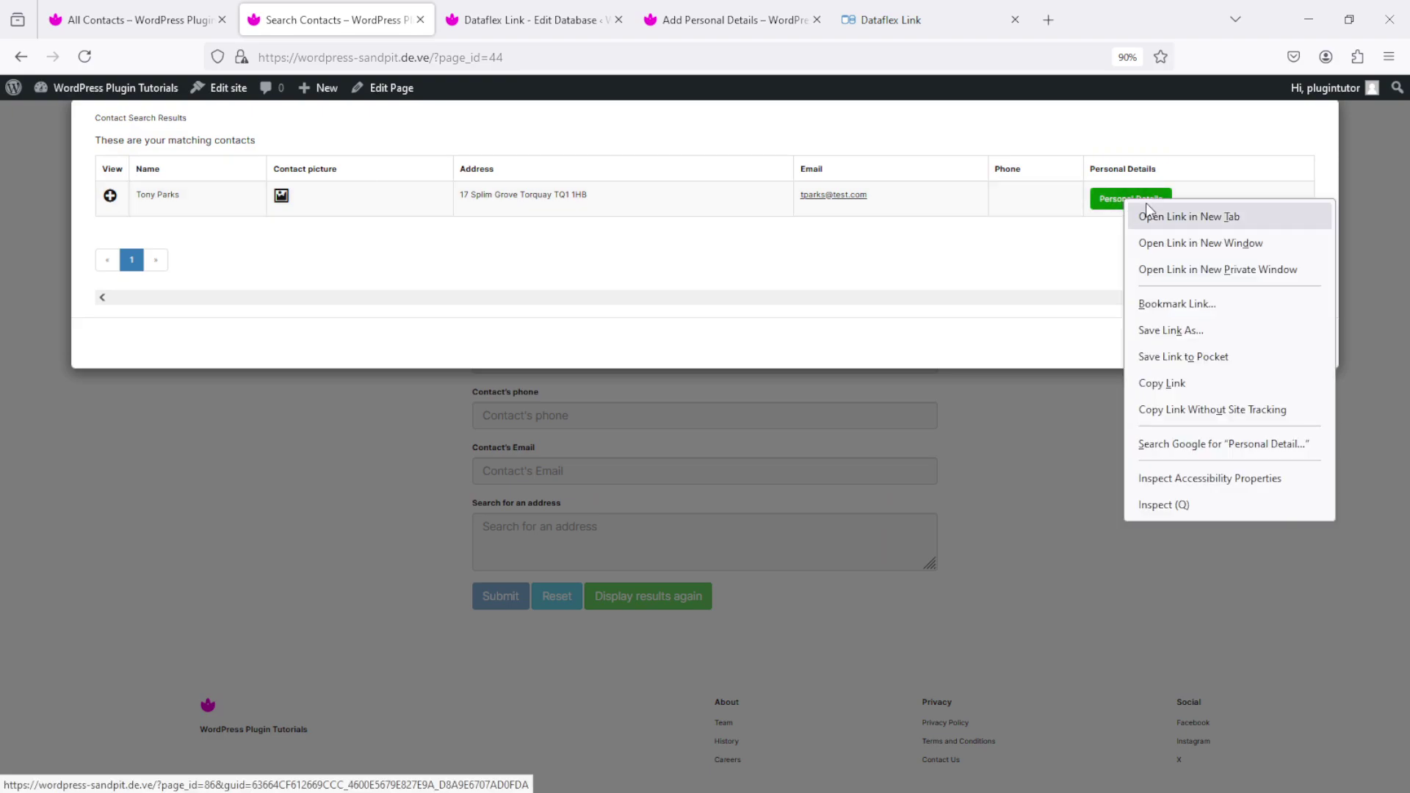
click(1163, 217)
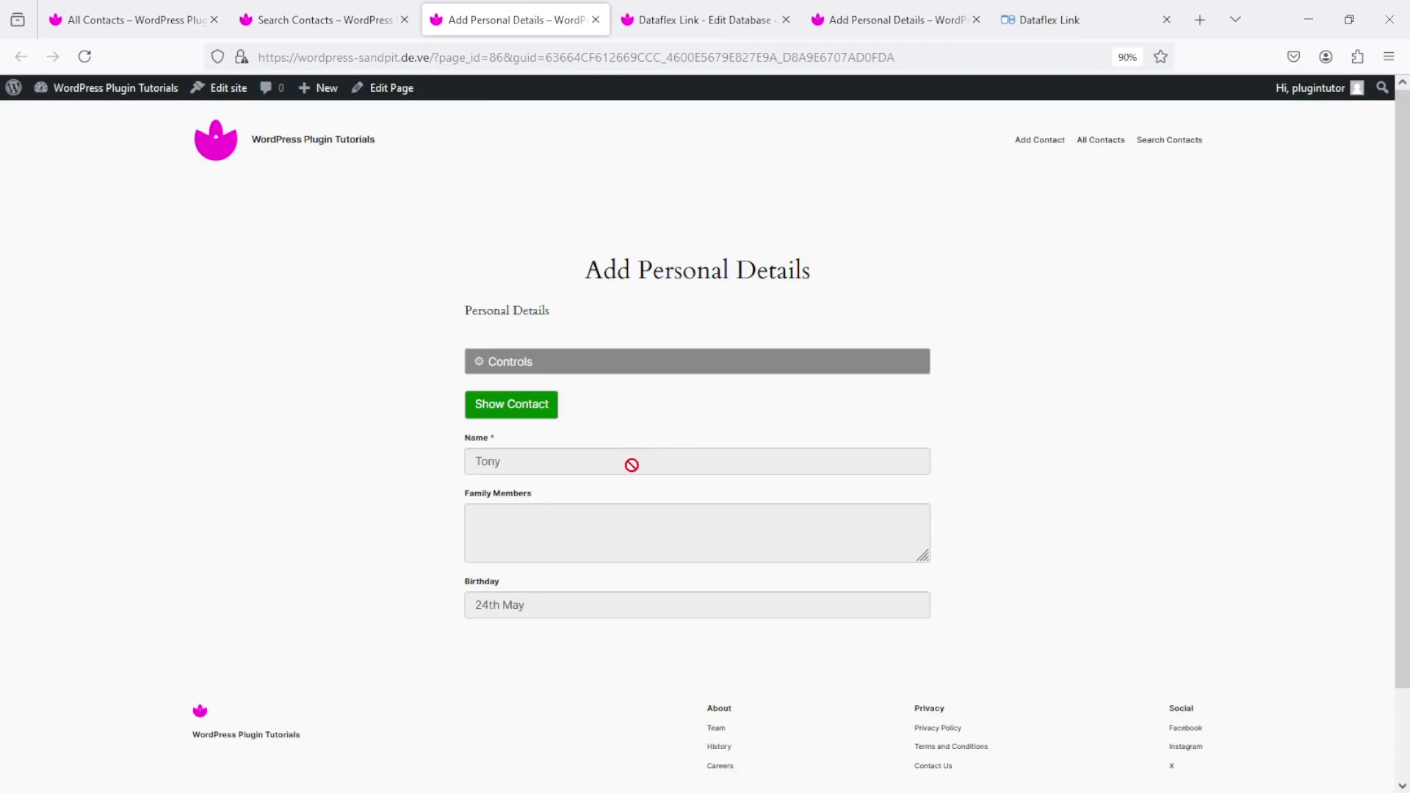
click(501, 416)
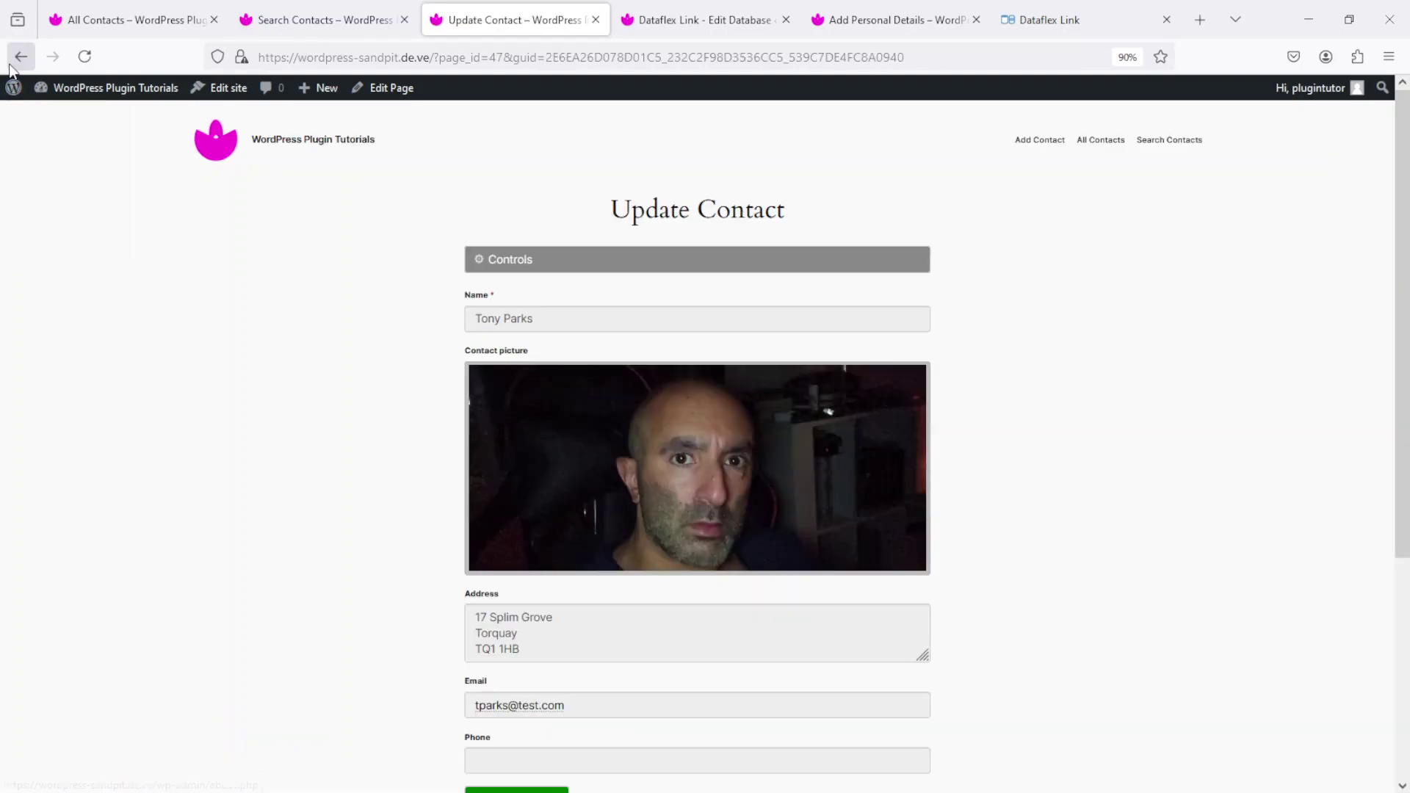
- Retry the Personal Details link in the search results but stay on the page, and close the results and reset the search form
click(329, 15)
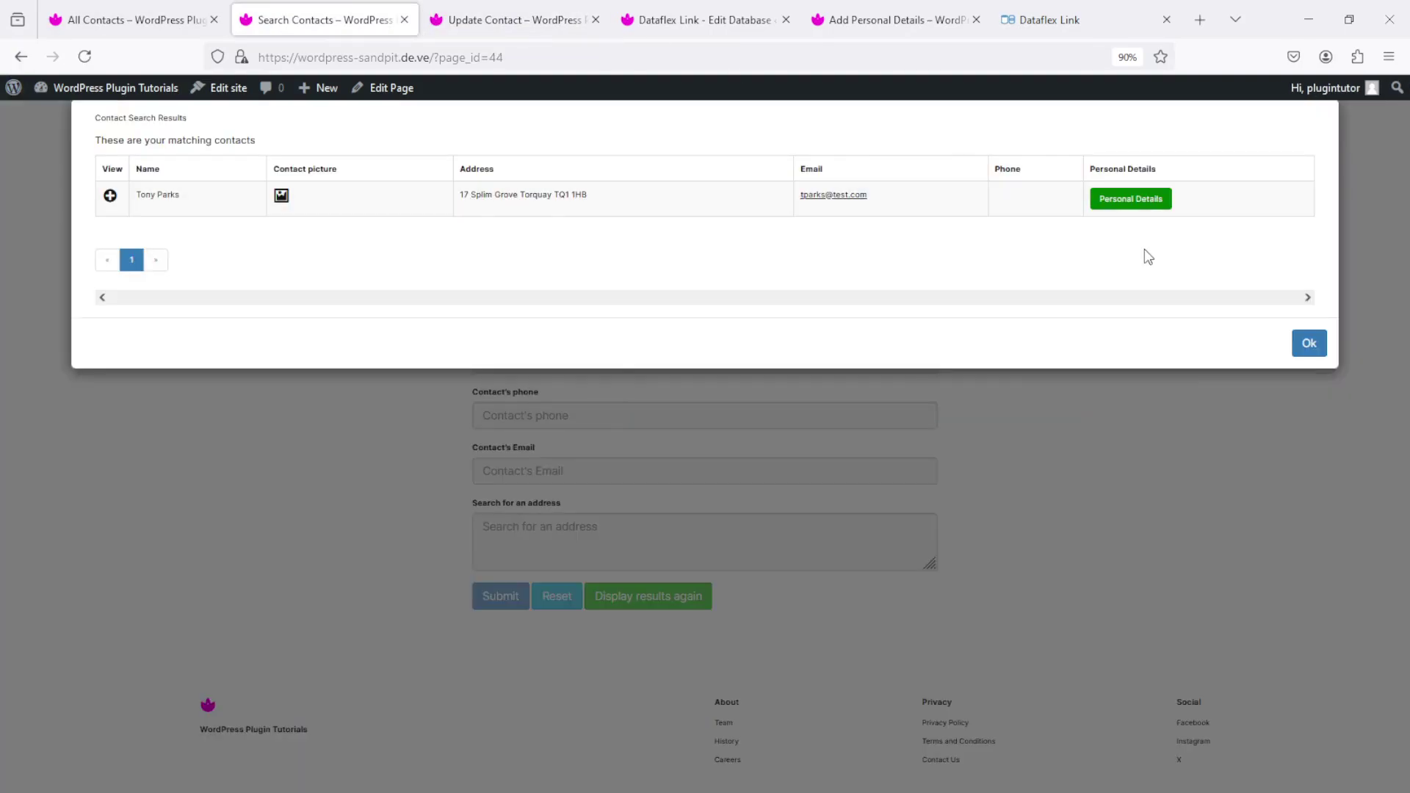
click(1124, 204)
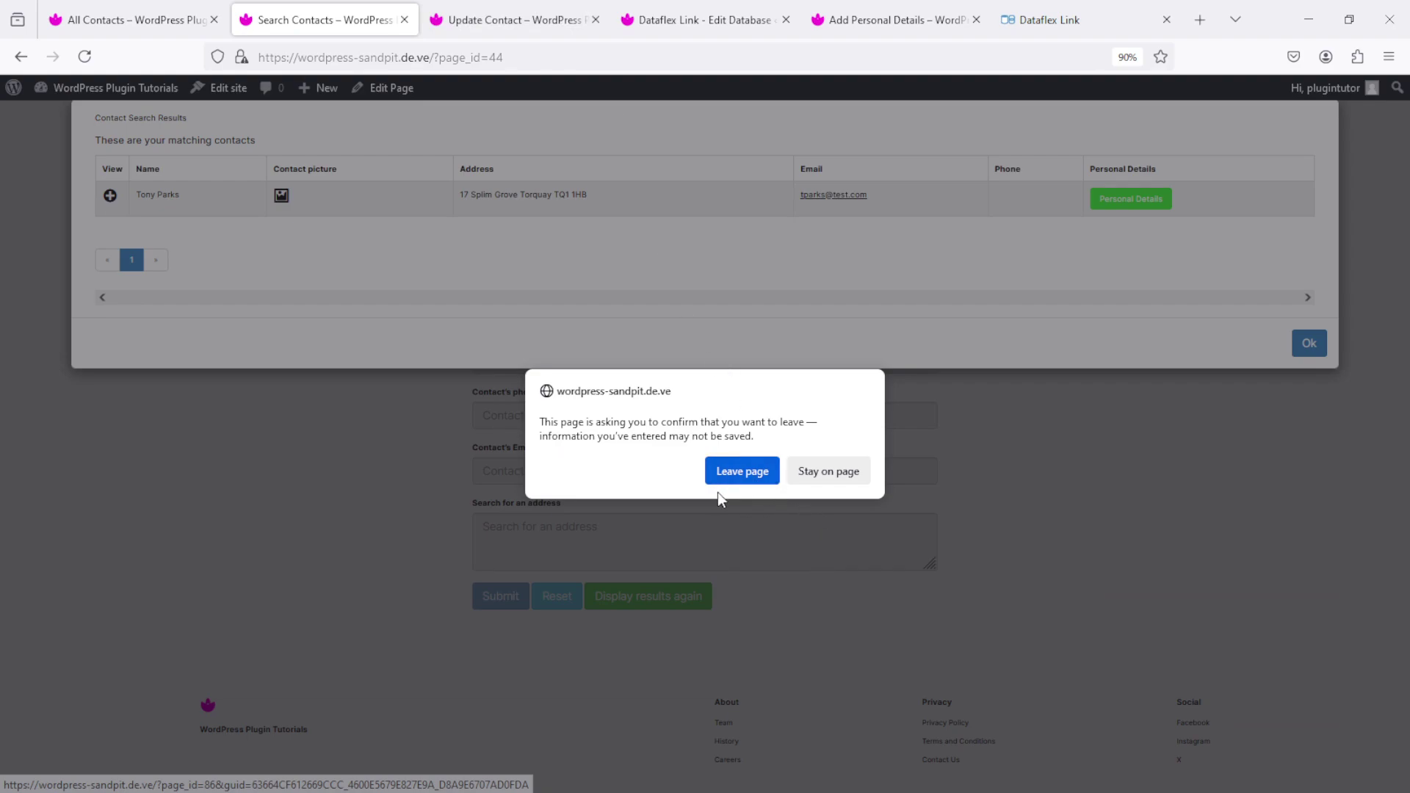
click(835, 475)
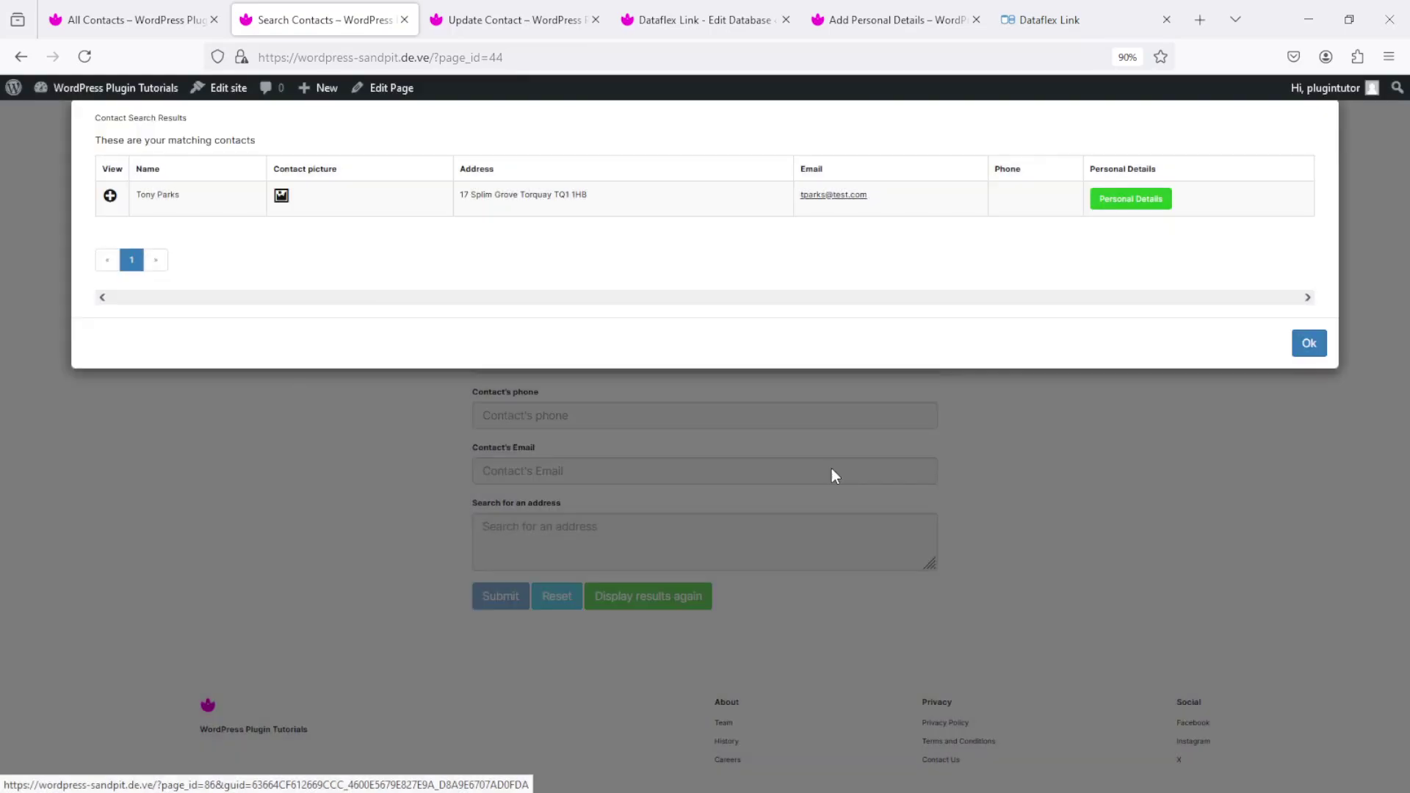
click(1310, 343)
click(555, 598)
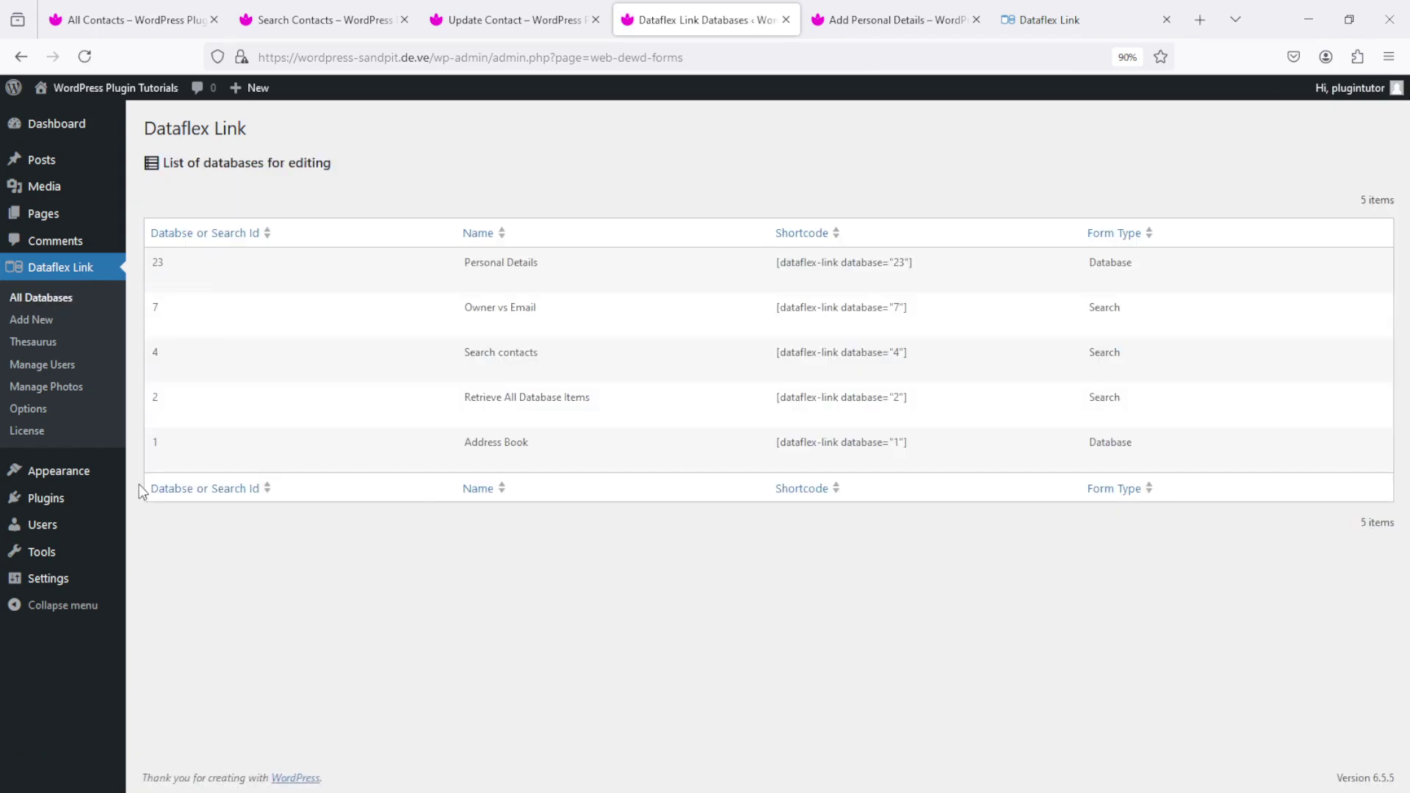
- Enable Open link in a new tab for the Personal Details Web Address field in the Address Book database and save the field
click(156, 458)
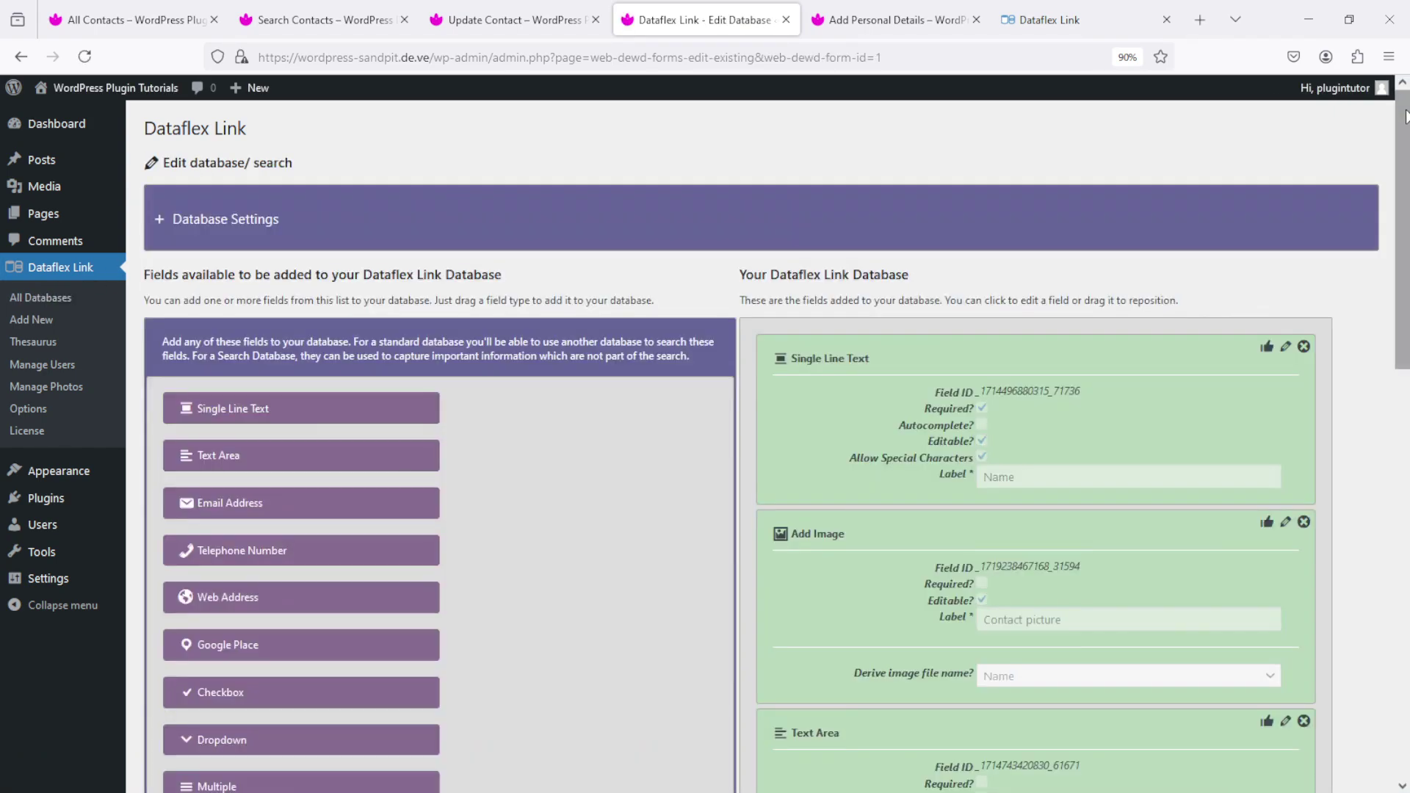
drag(1407, 115, 1407, 466)
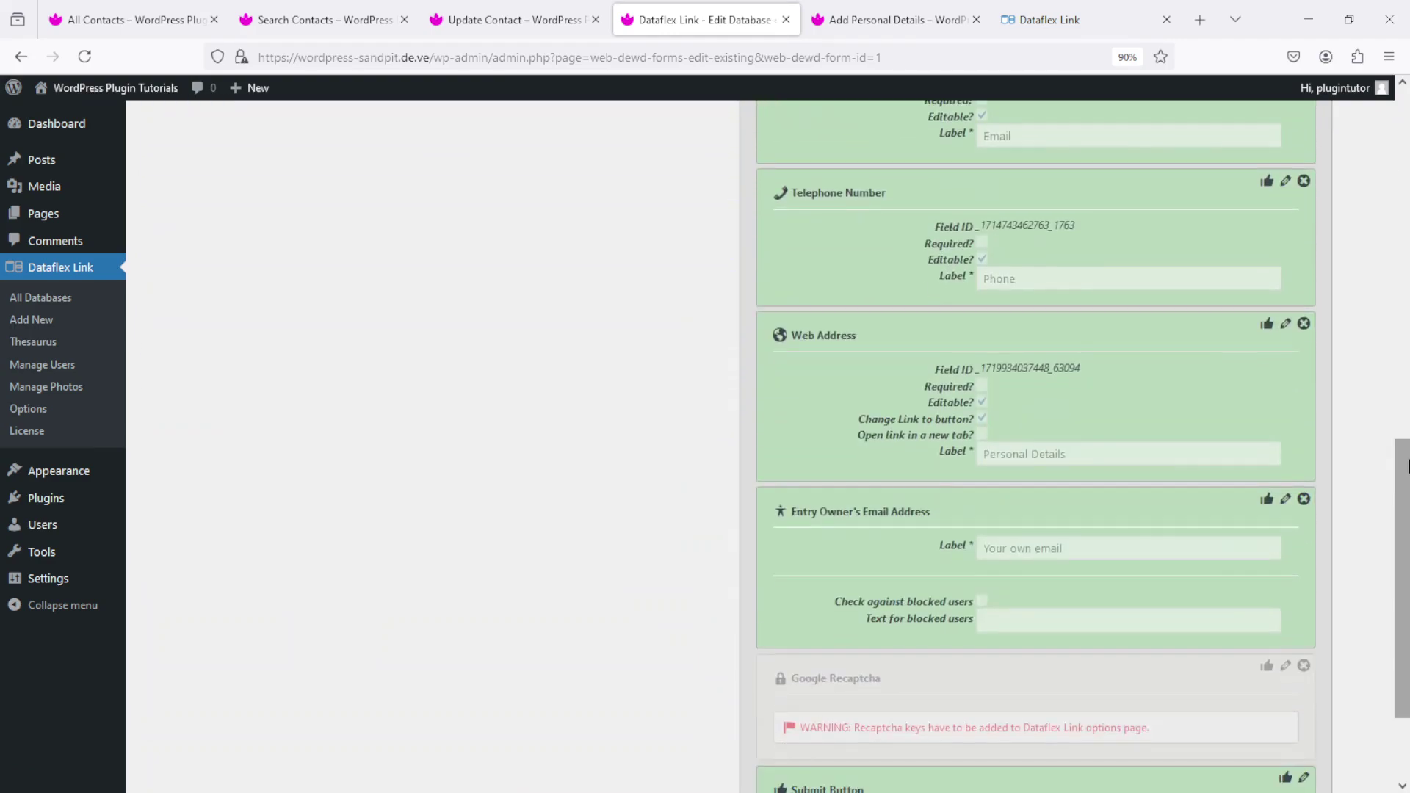
click(1287, 325)
click(982, 434)
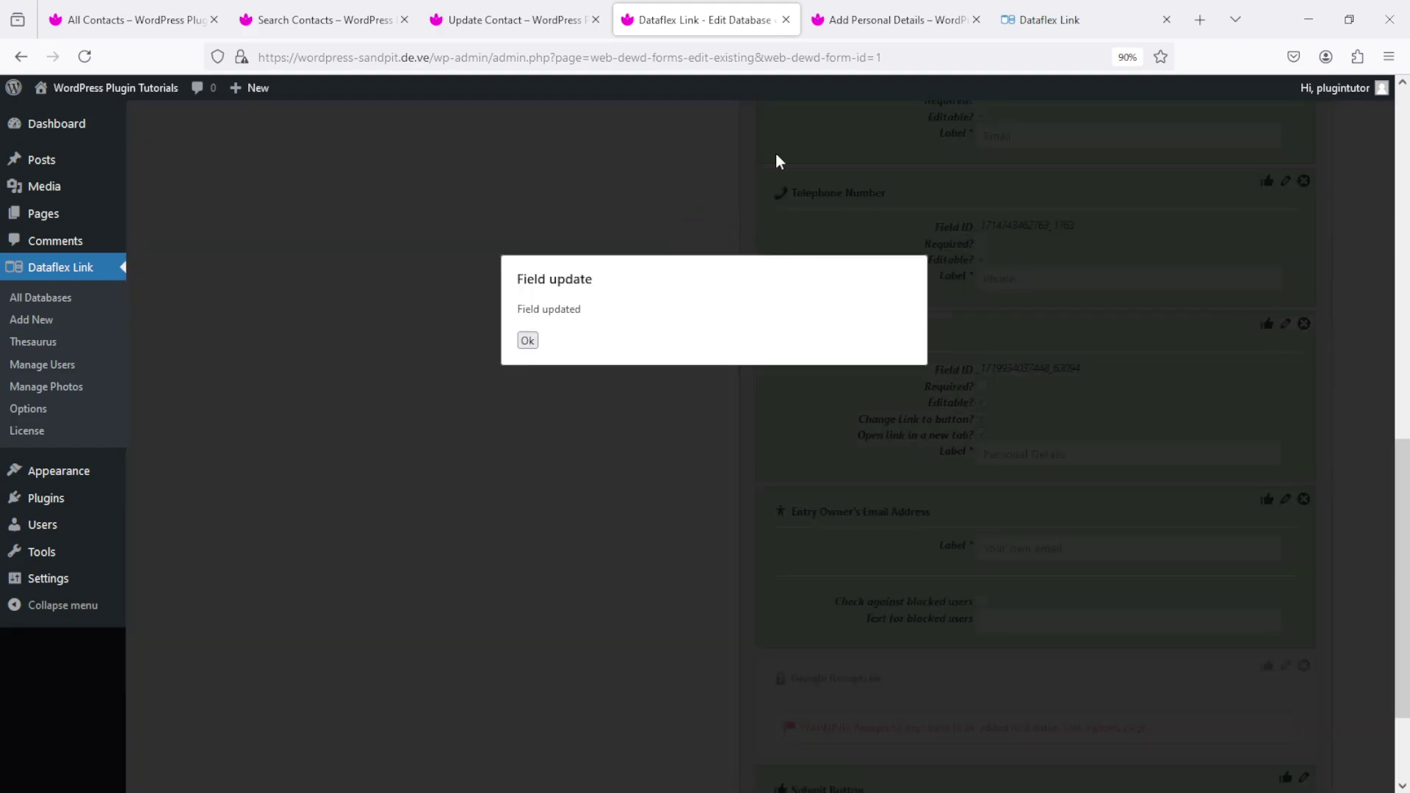
- Search the site's contacts by the contact's first name, test the Personal Details button in the results, and close the tab it opens
key(ctrl+Tab)
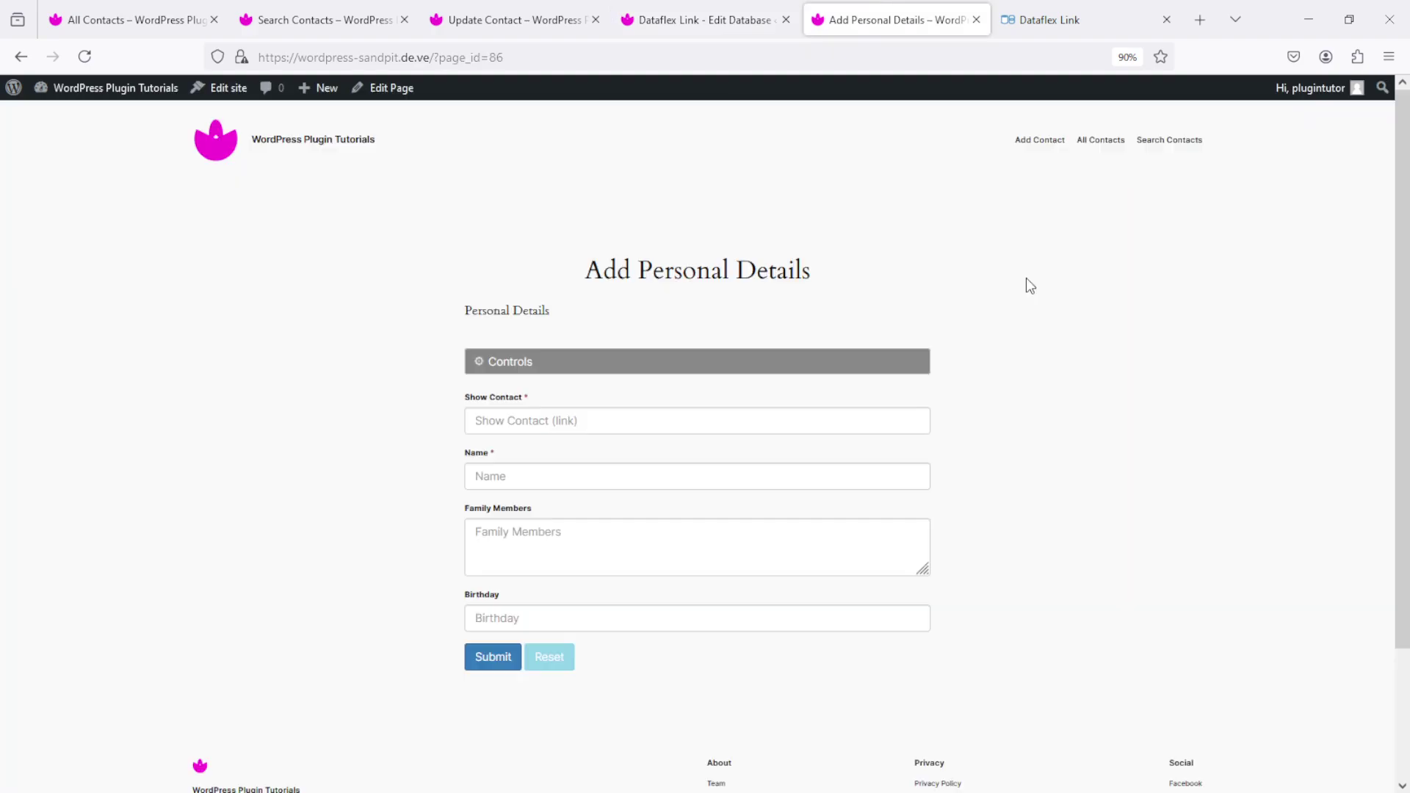
click(1170, 142)
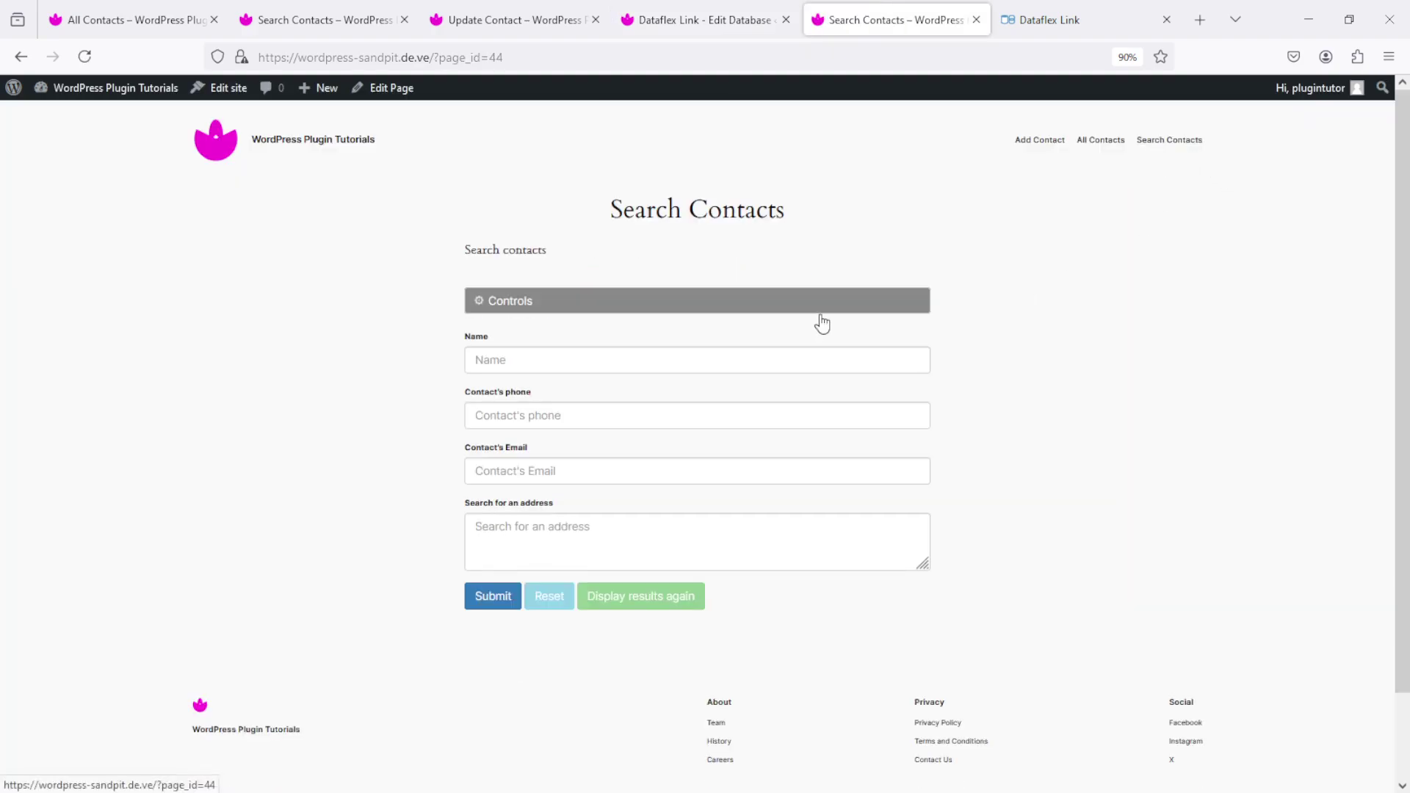
click(852, 360)
text(ton)
key(Return)
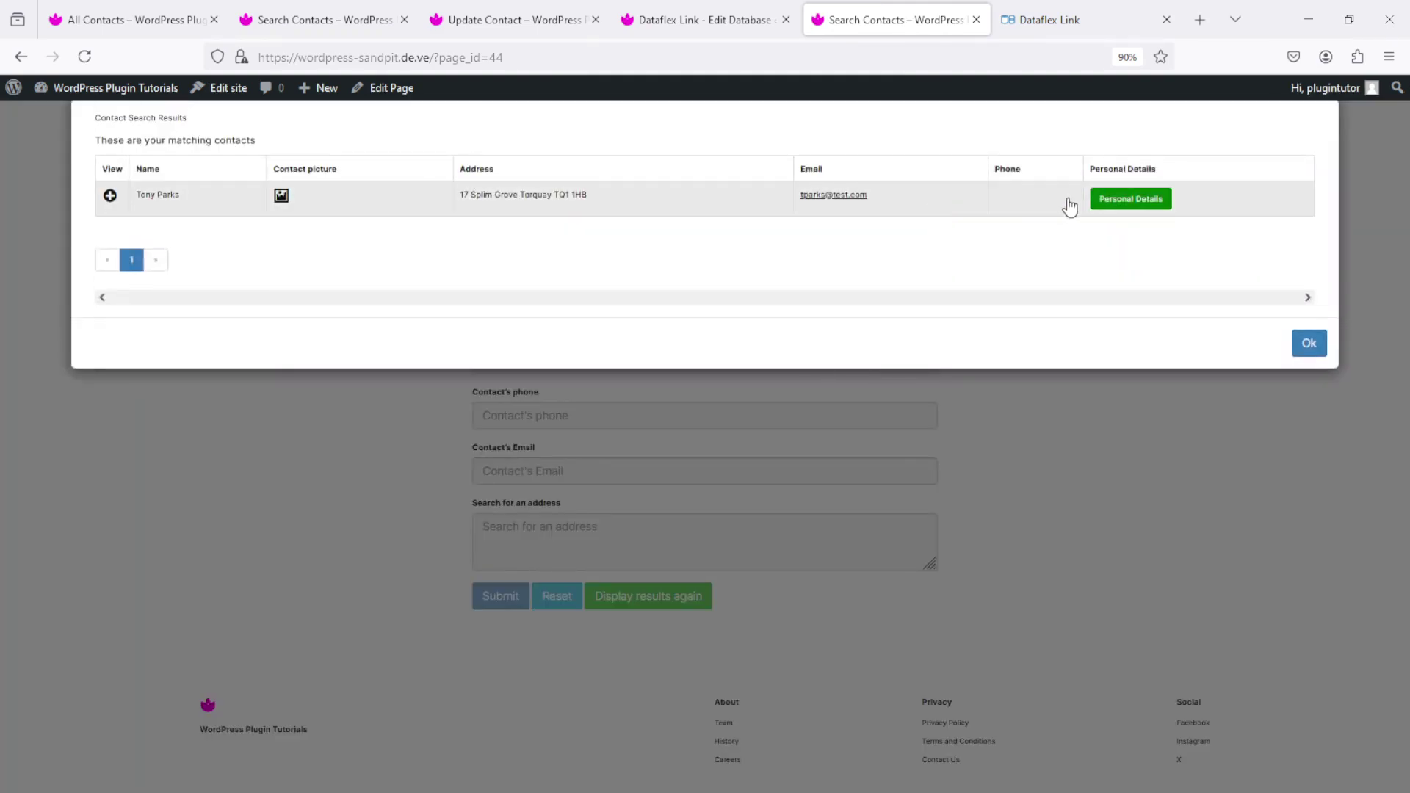
click(1140, 203)
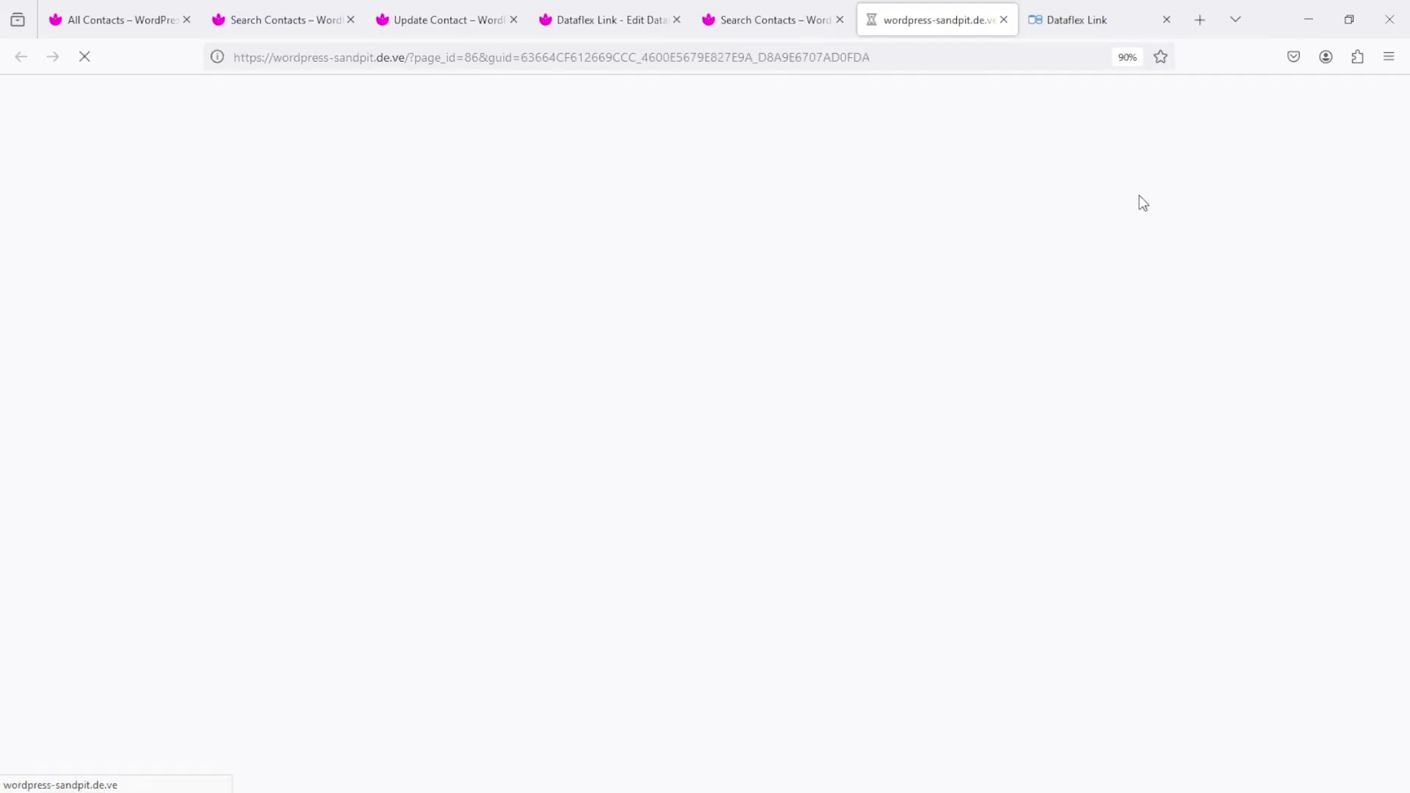
click(1004, 20)
- Reopen the Personal Details Web Address field in the Address Book database for editing and save it again
key(ctrl+Page_Up)
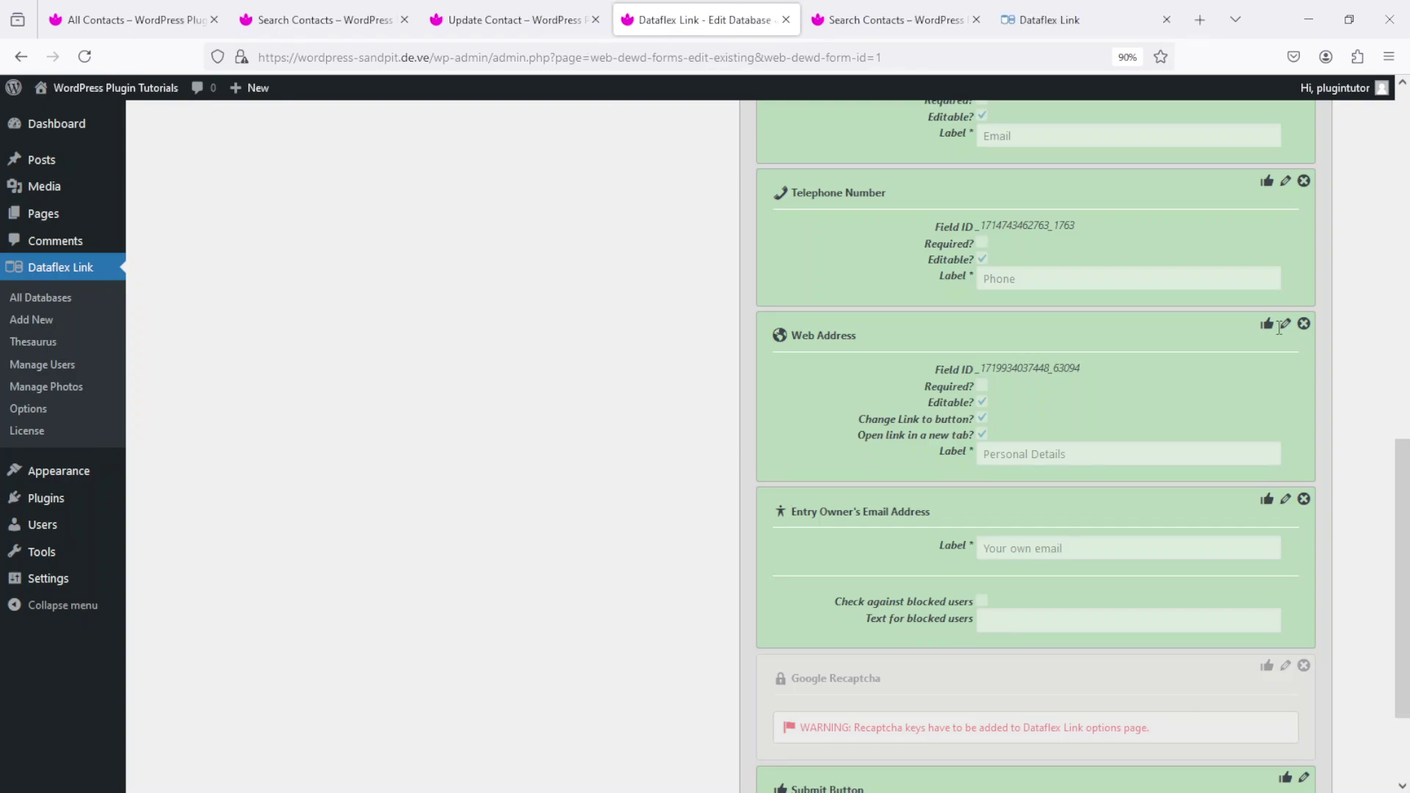
click(1285, 326)
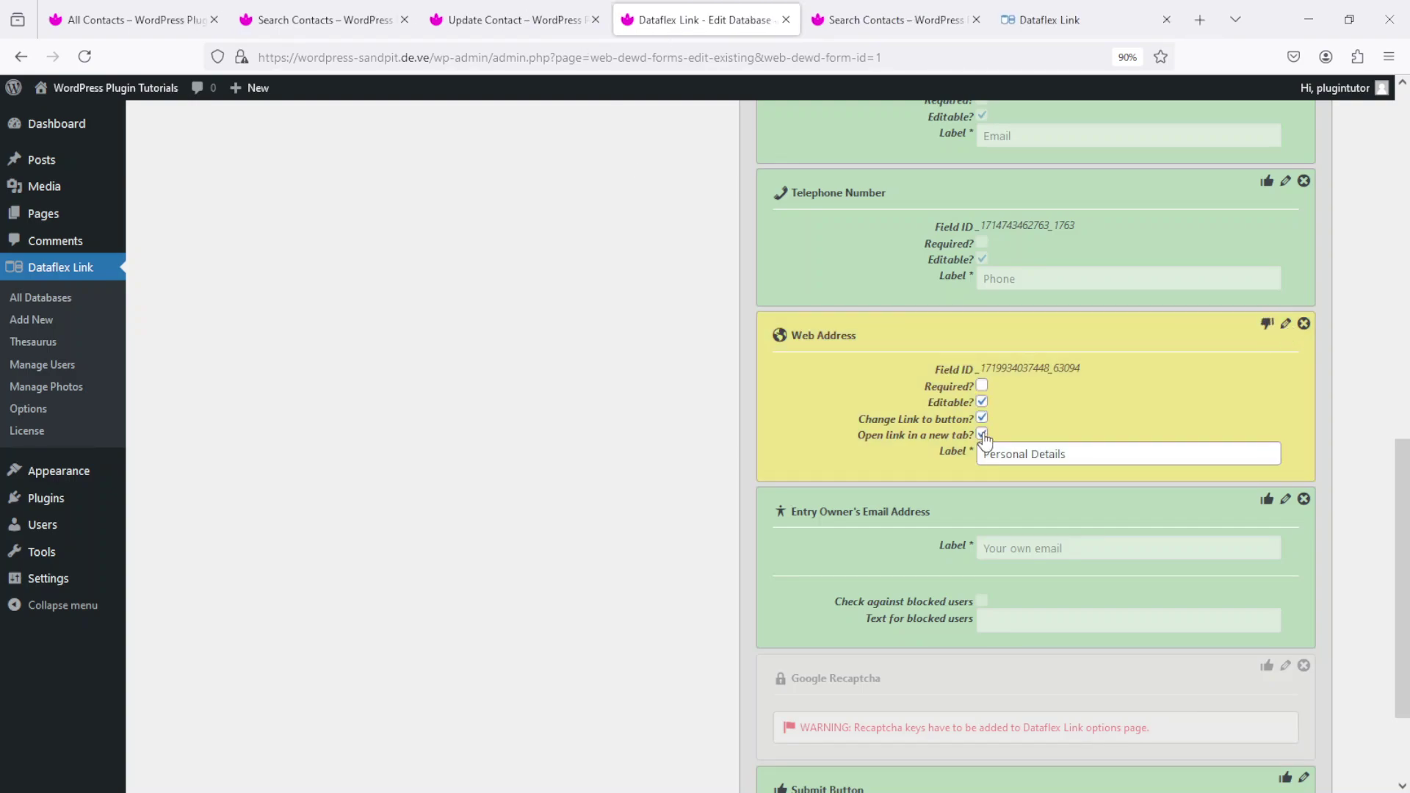
click(1268, 324)
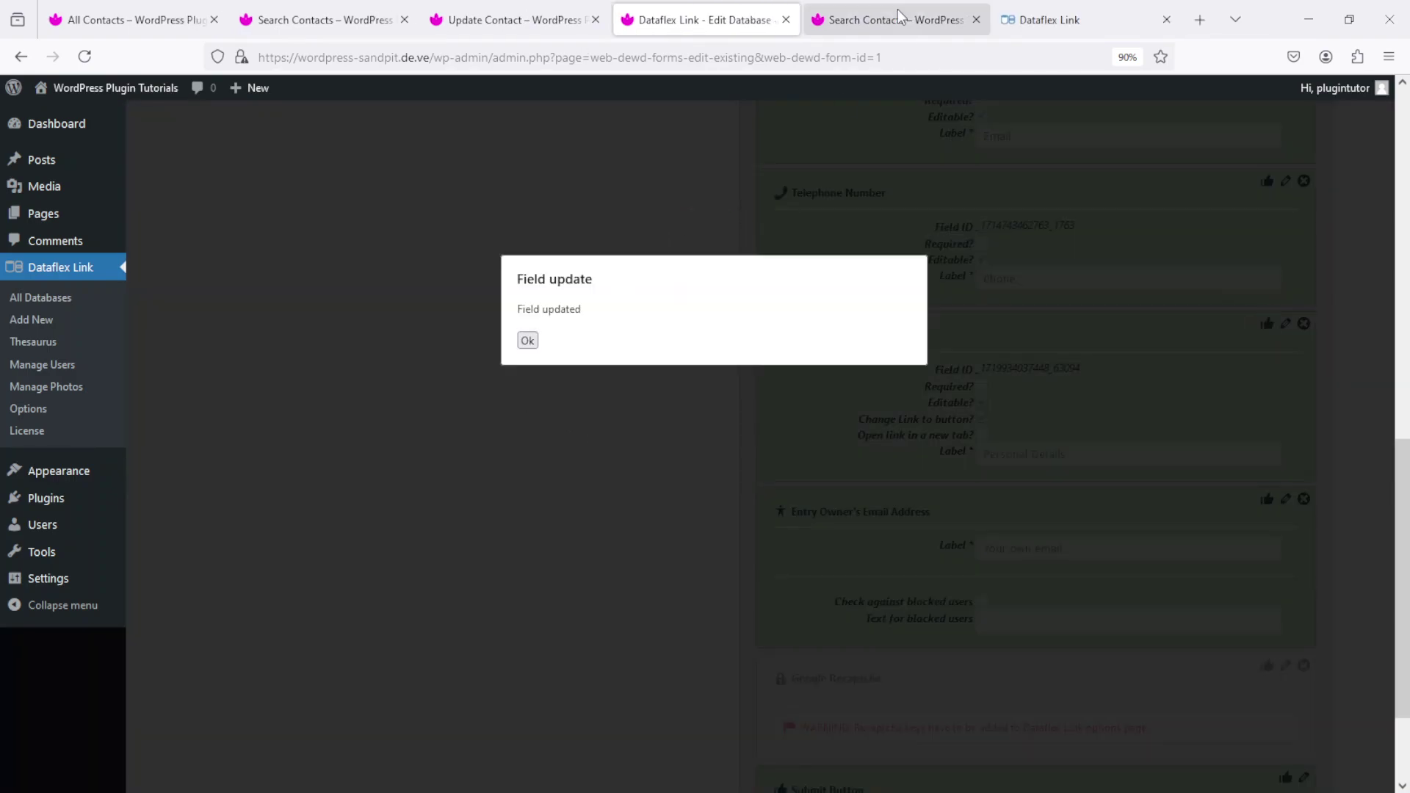
- Close the contact search results and follow the Personal Details button on the already open Update Contact page
click(864, 11)
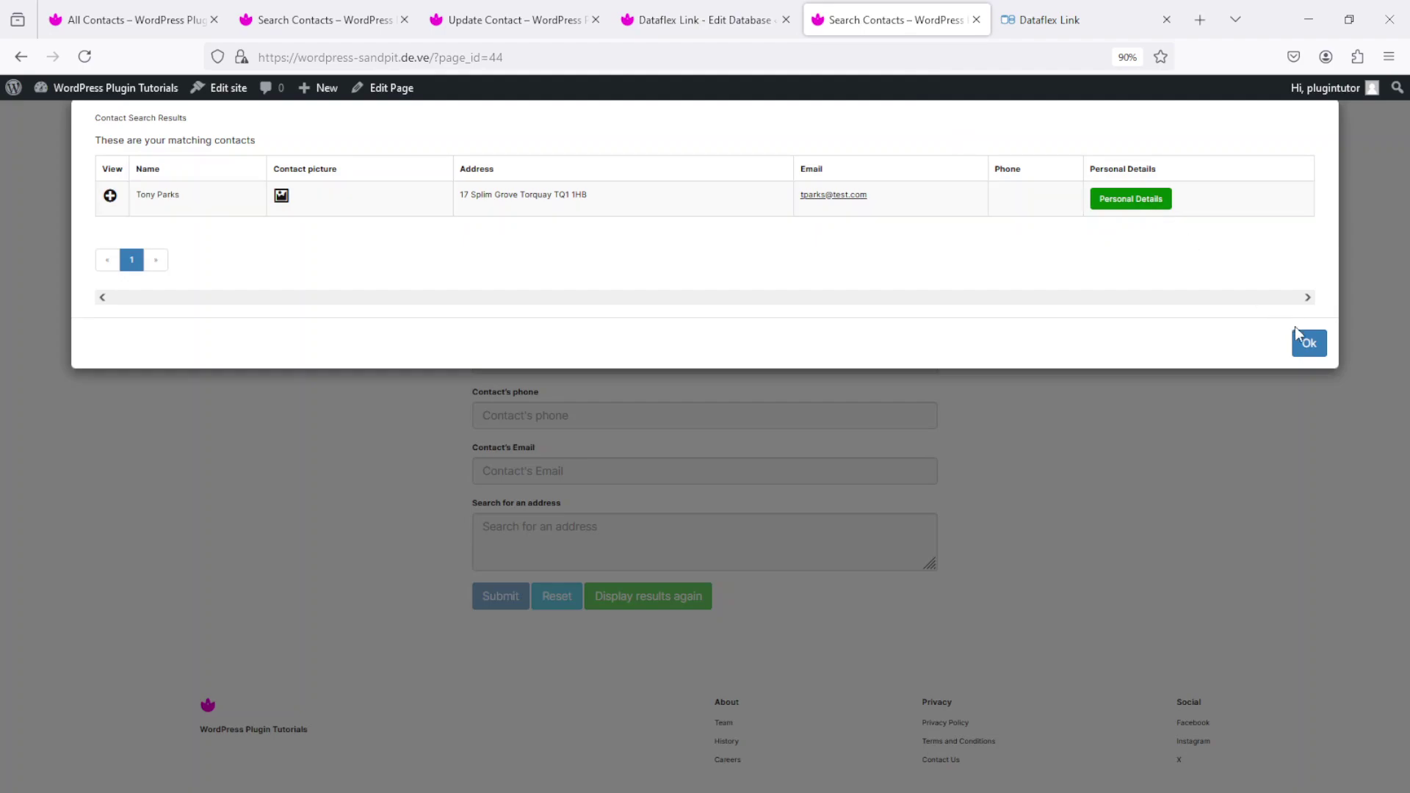
click(1310, 345)
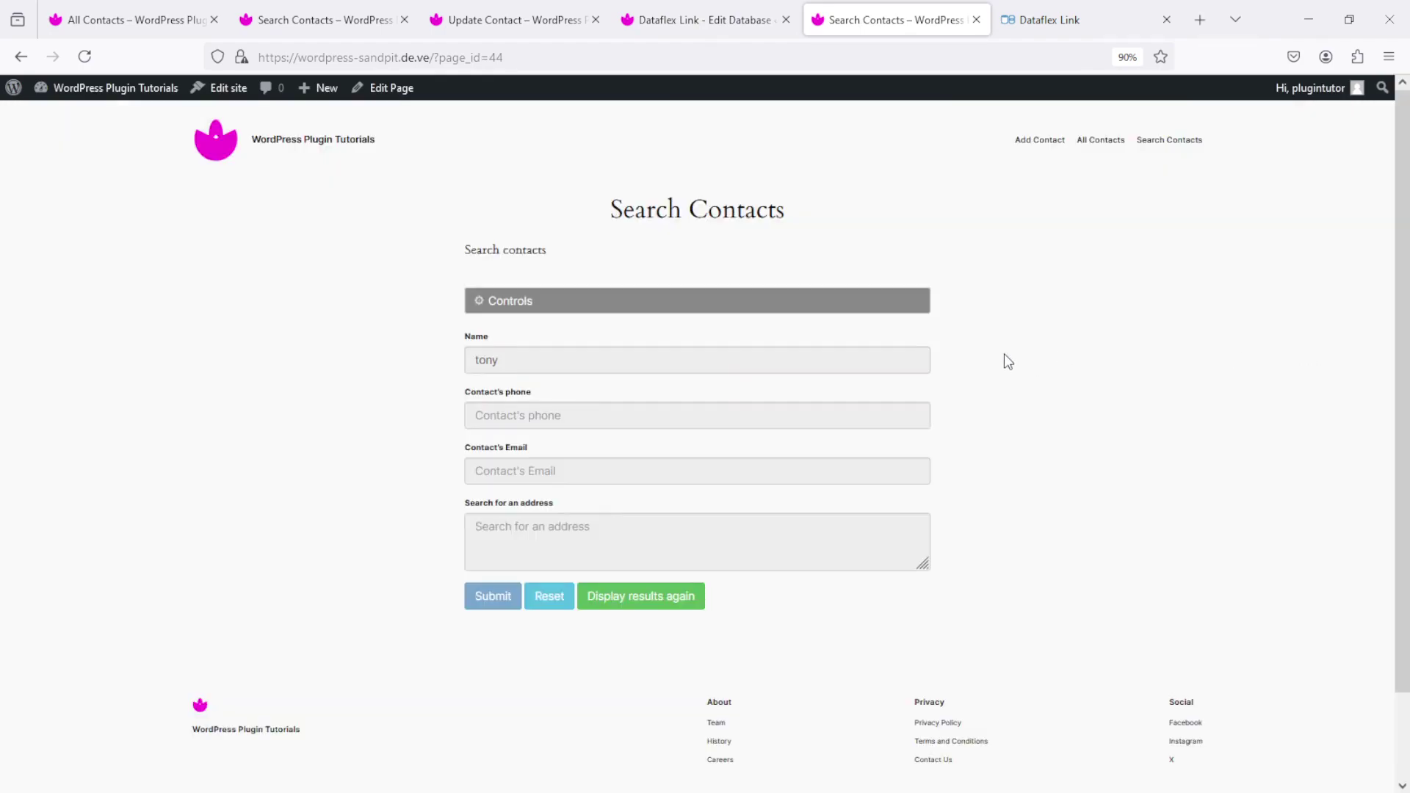
click(544, 20)
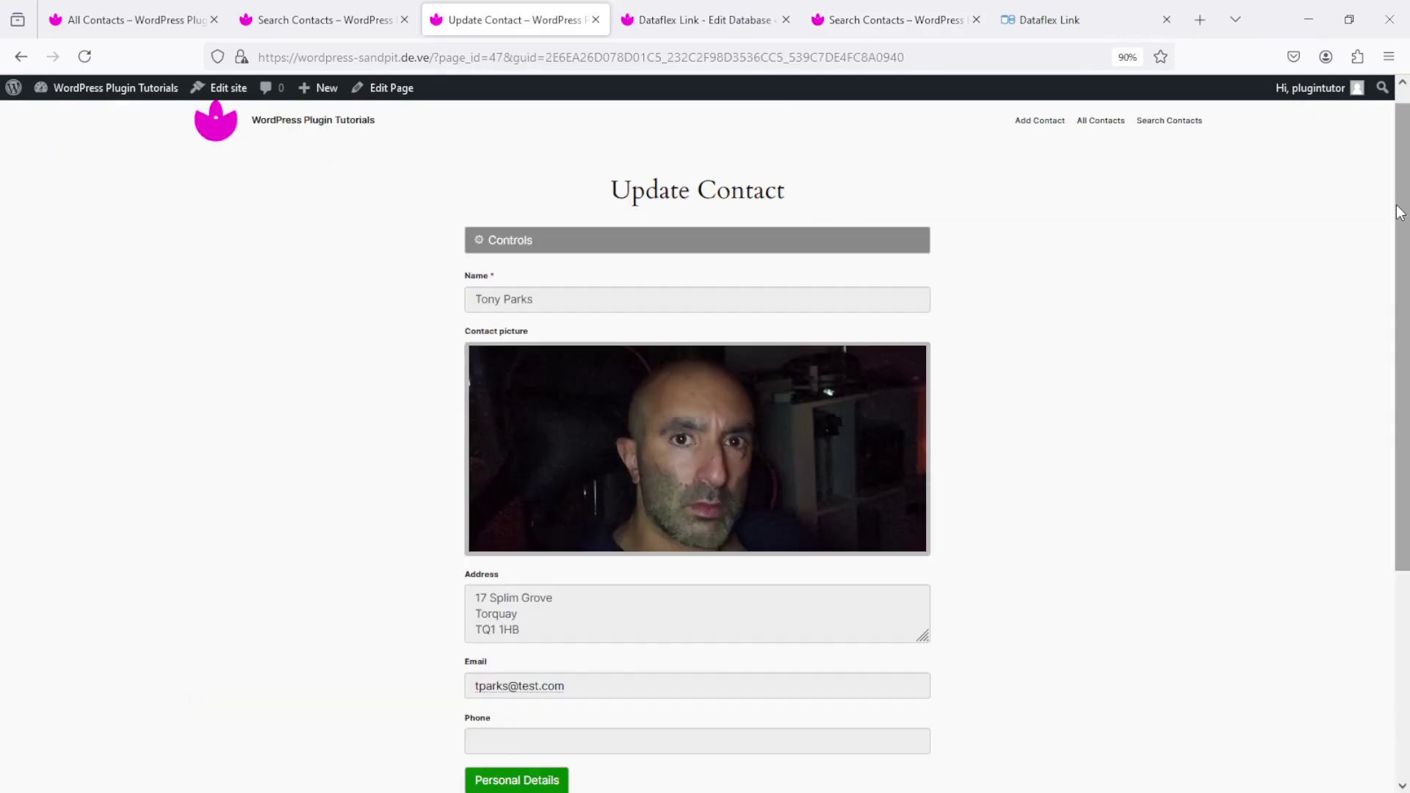
scroll(1399, 213, down, 3)
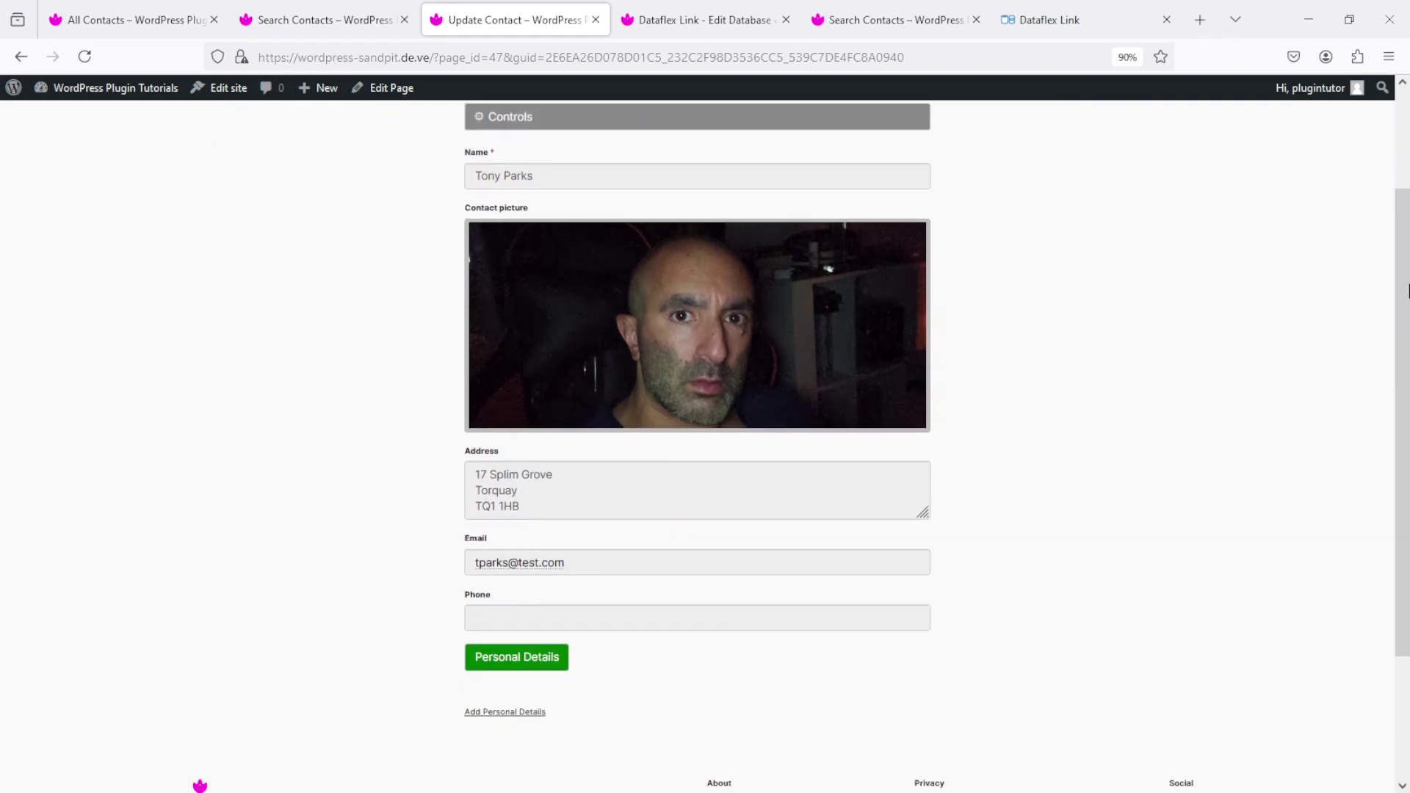
click(497, 670)
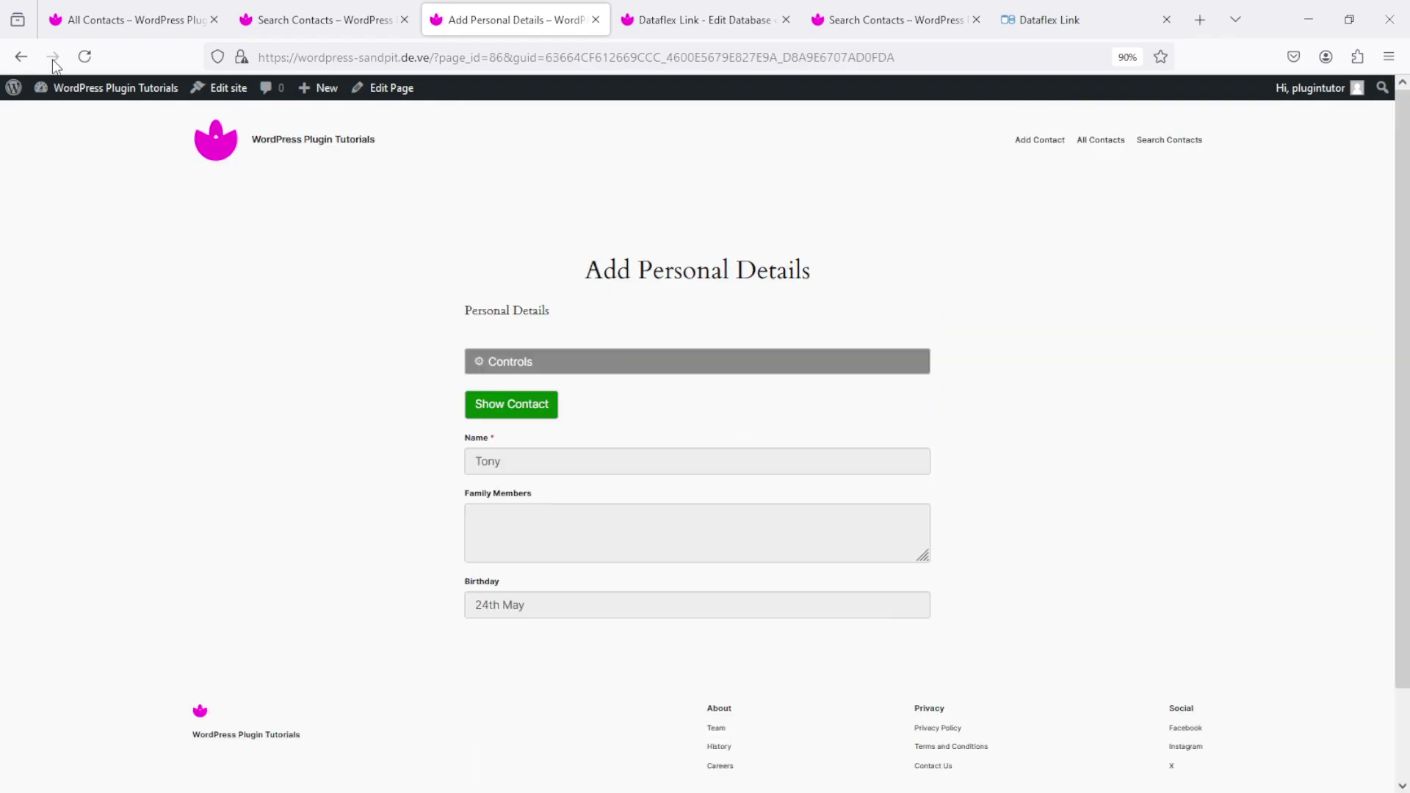